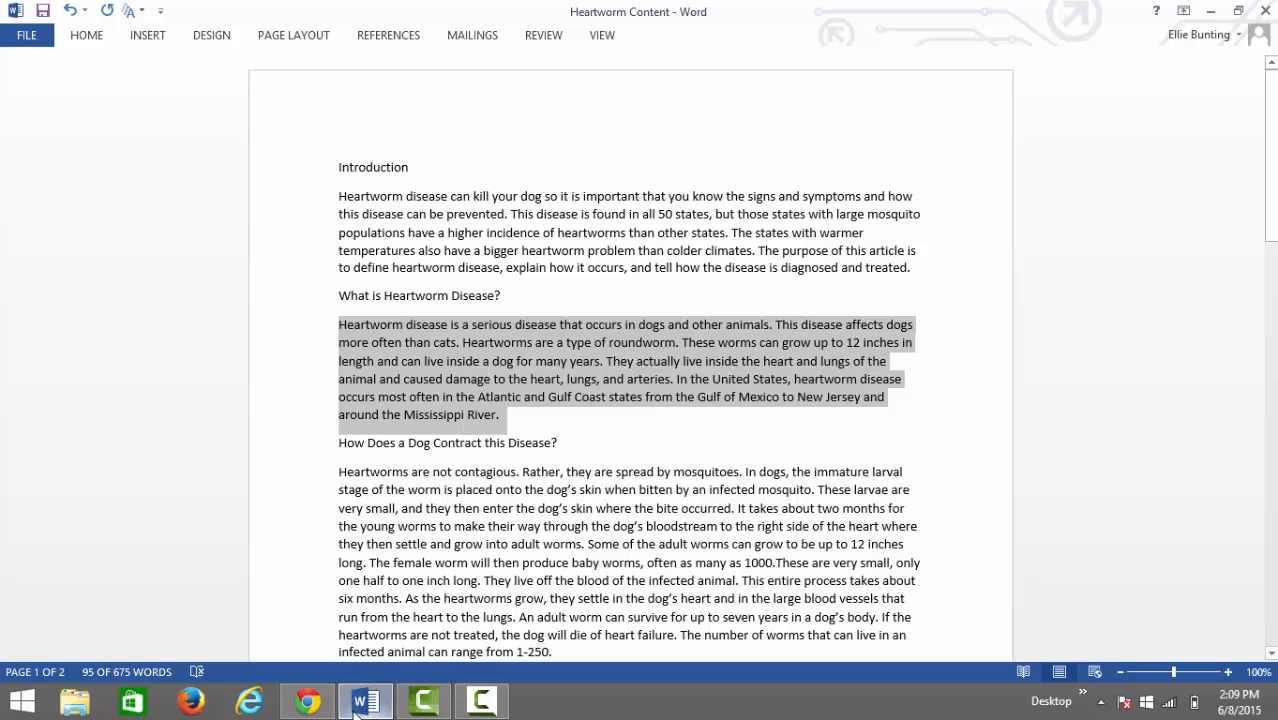
Switch to Storify in Chrome and create a new story with the headline "Heartworm Disease in Dogs"
click(305, 705)
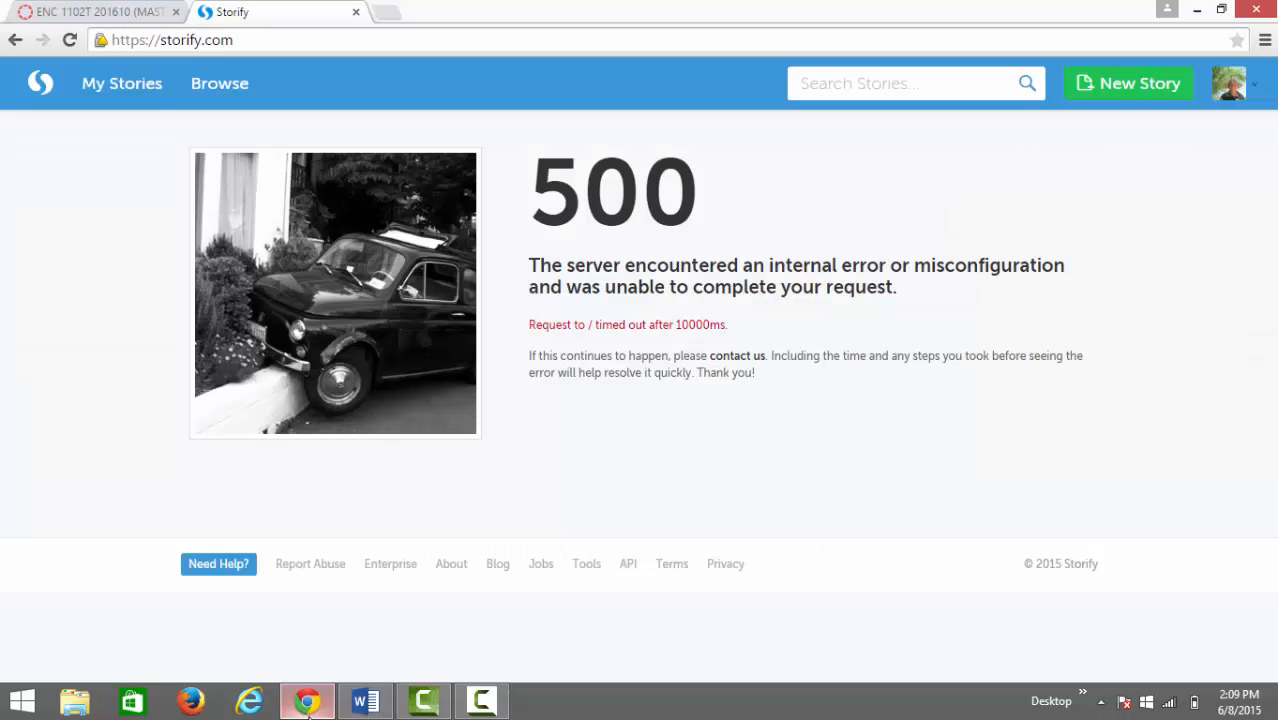
click(1159, 88)
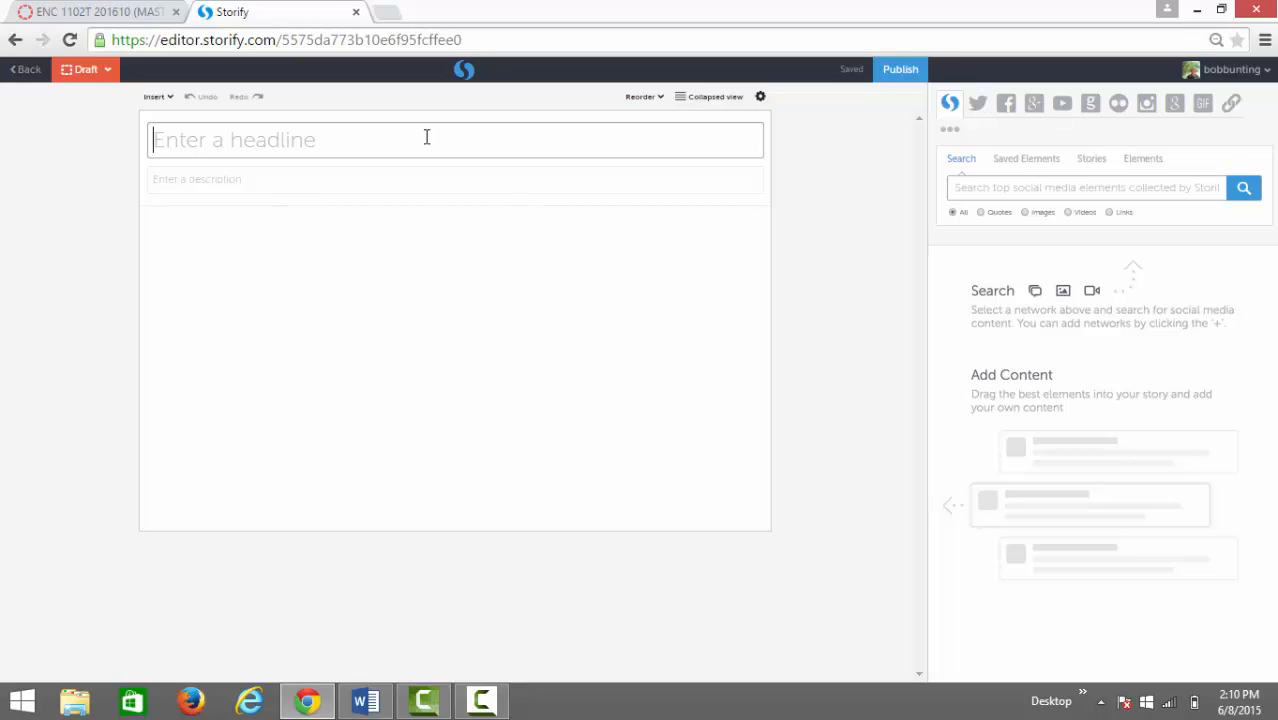
text(Hearat)
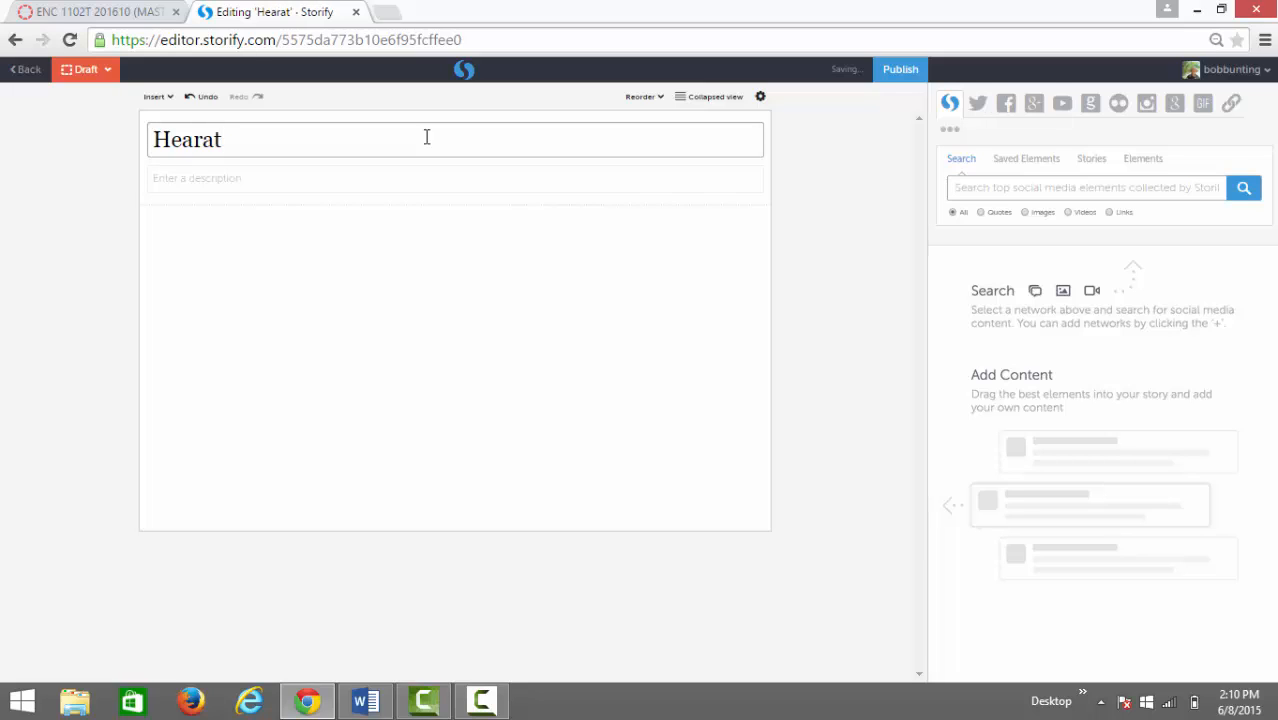
key(BackSpace)
key(BackSpace)
text(twor)
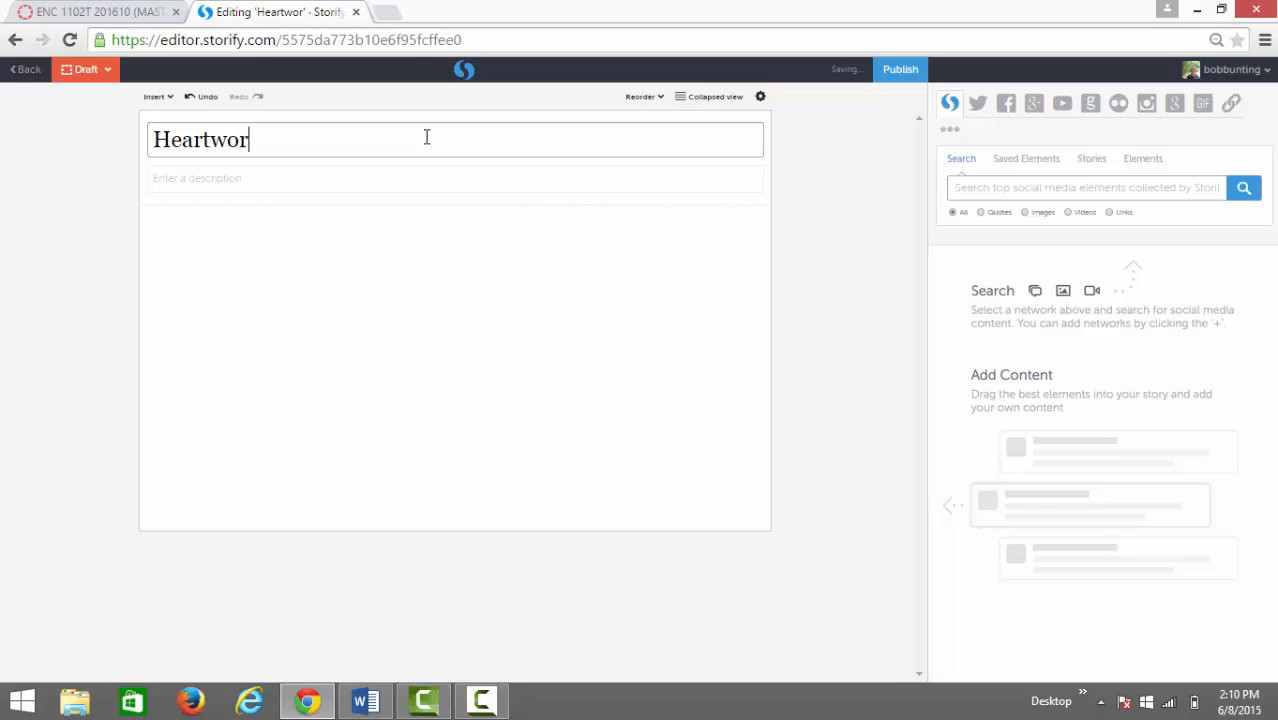
text(m Diseaa)
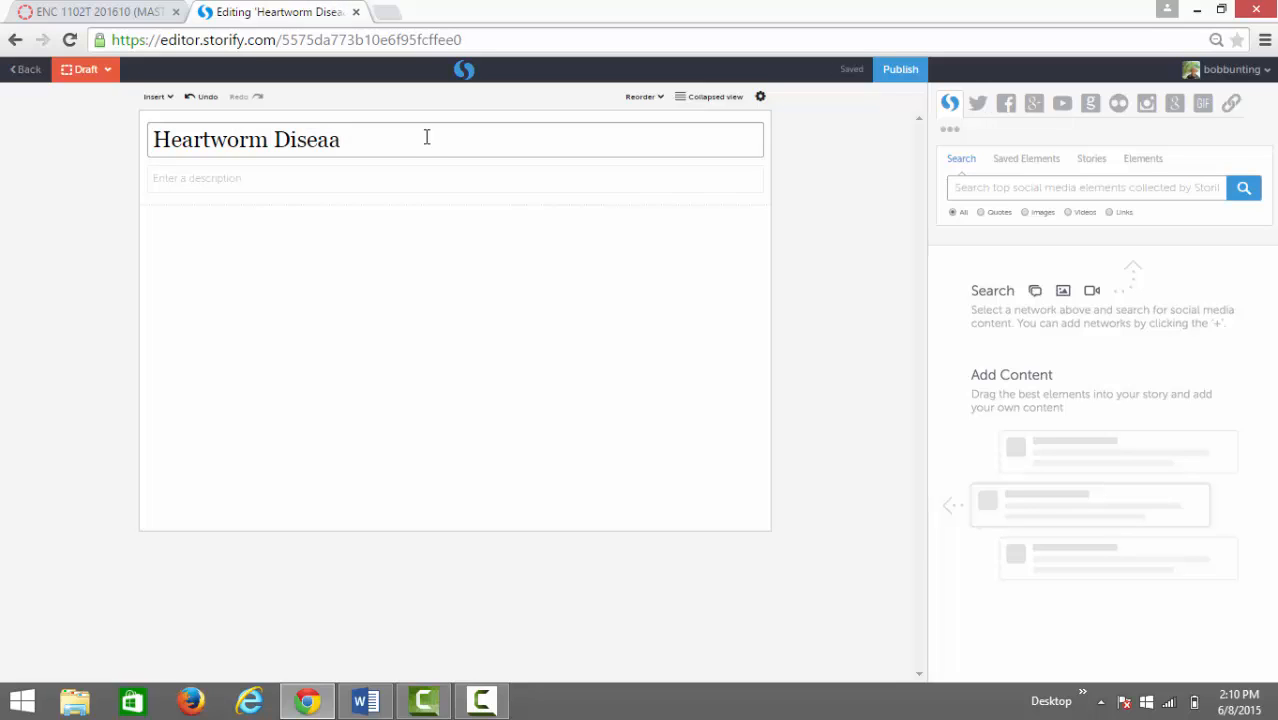
key(BackSpace)
text(se in Dogs)
click(242, 181)
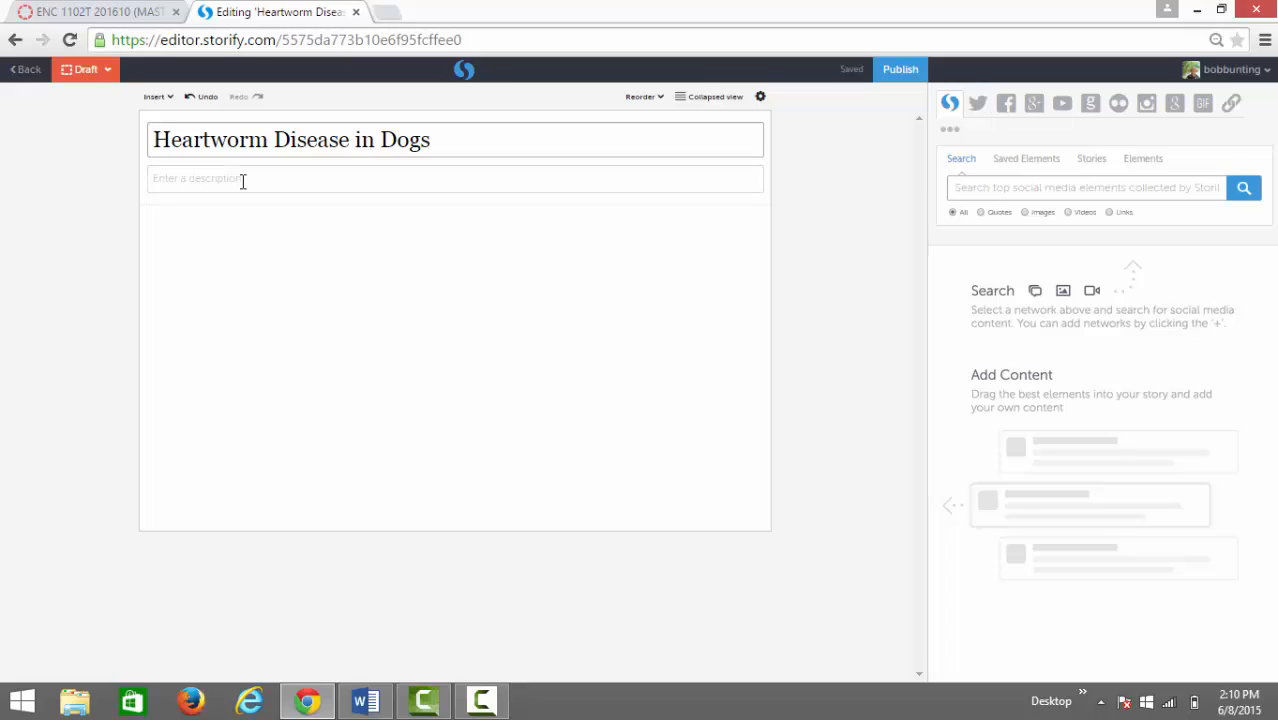
Add "Introduction" as the first text block of the story and format it as a bold heading
click(255, 229)
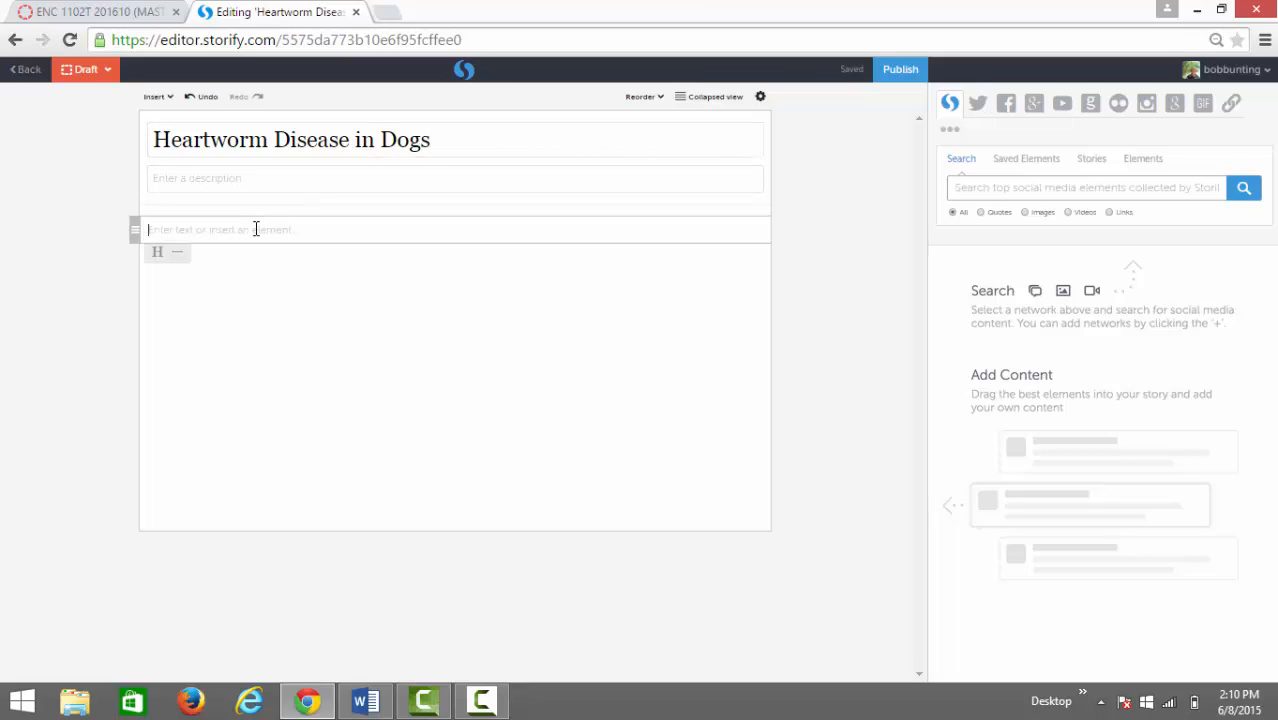
text(Int)
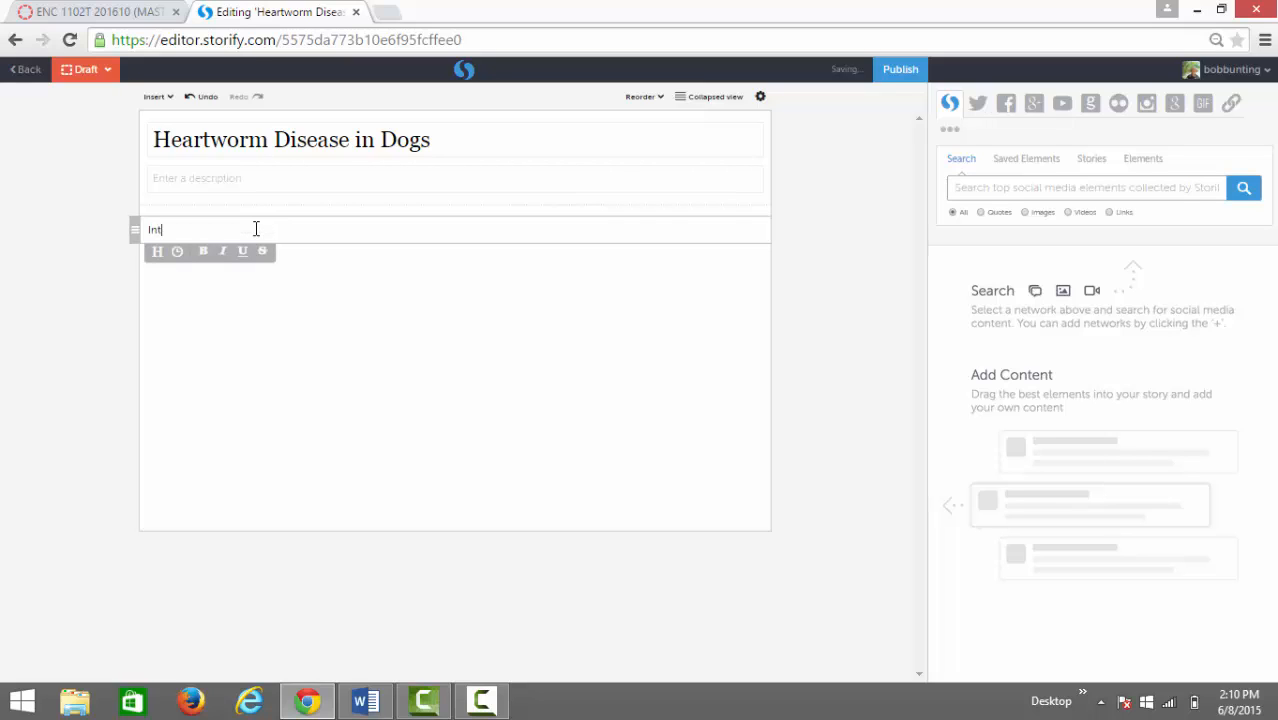
text(roduction)
drag(225, 234, 144, 249)
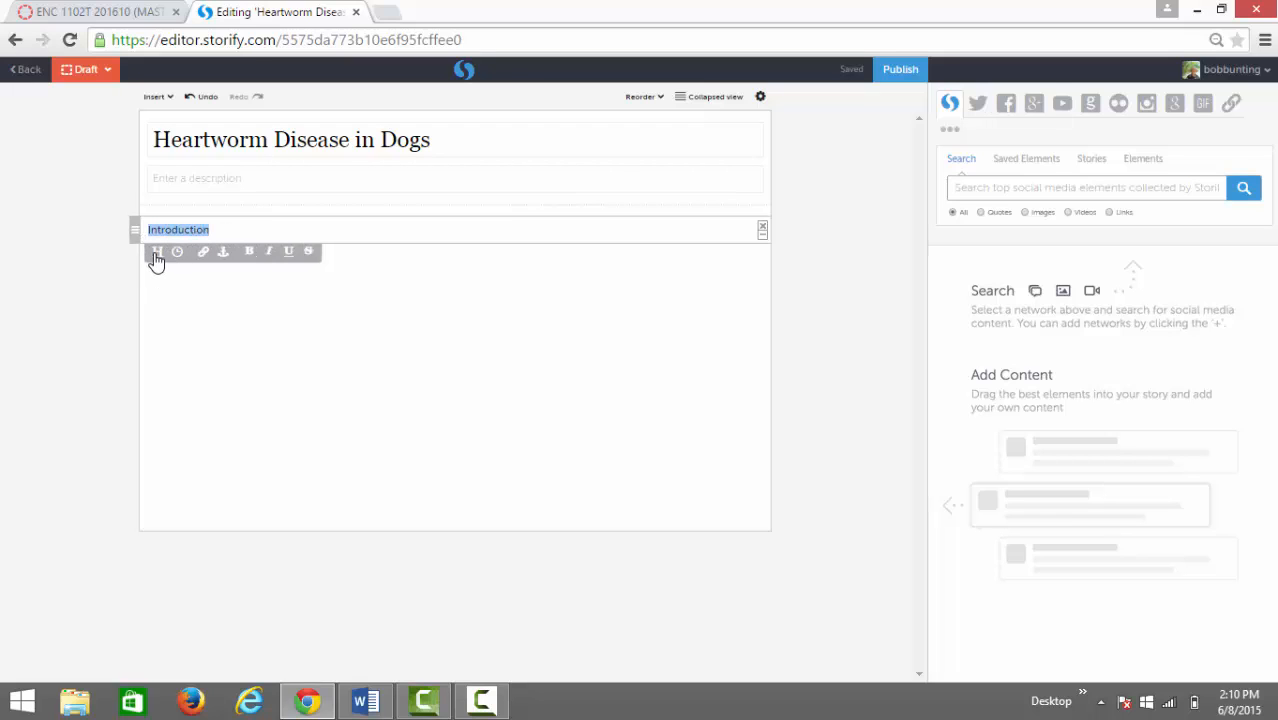
click(156, 256)
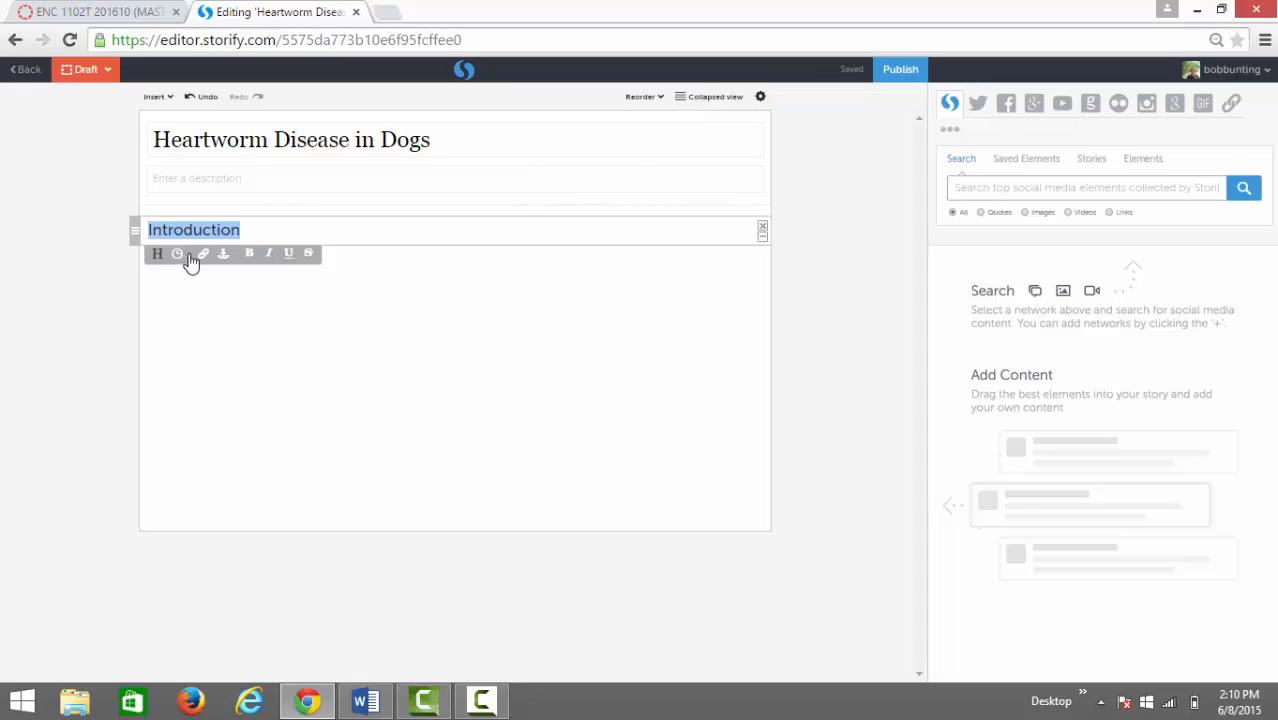
click(255, 262)
click(362, 277)
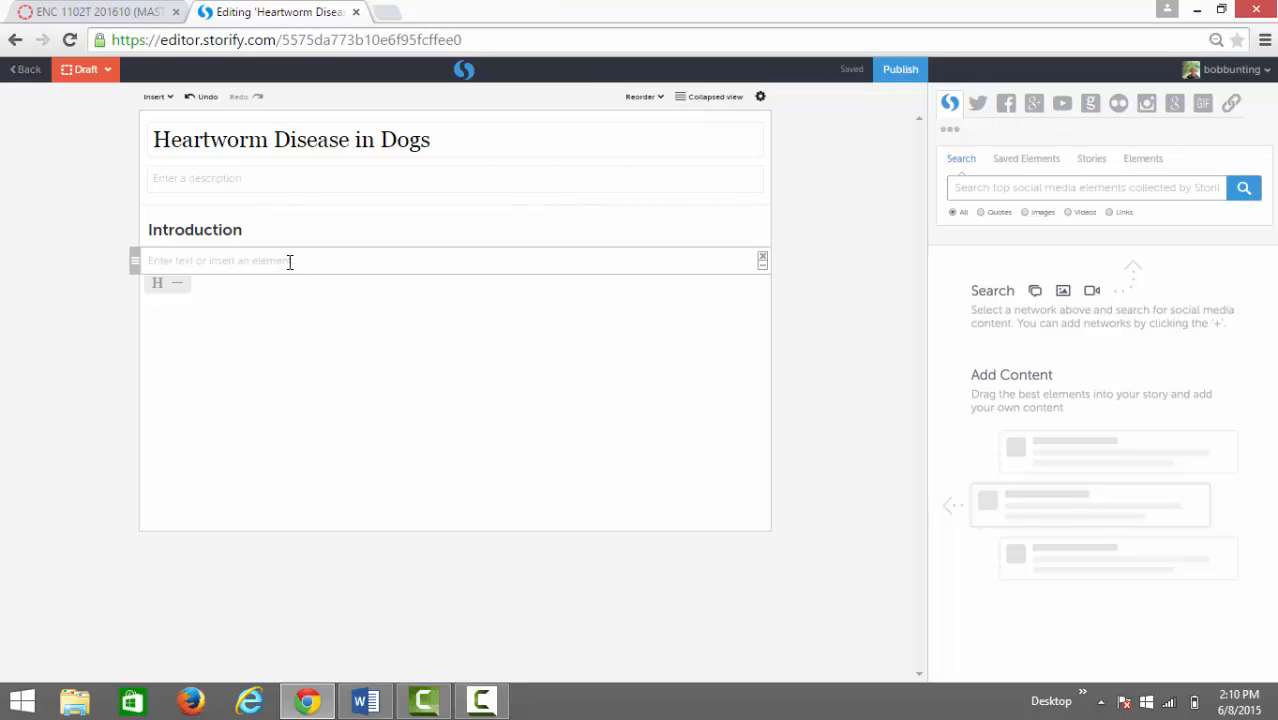
Switch to the Heartworm Content document in Word and copy the paragraph under Introduction
click(365, 701)
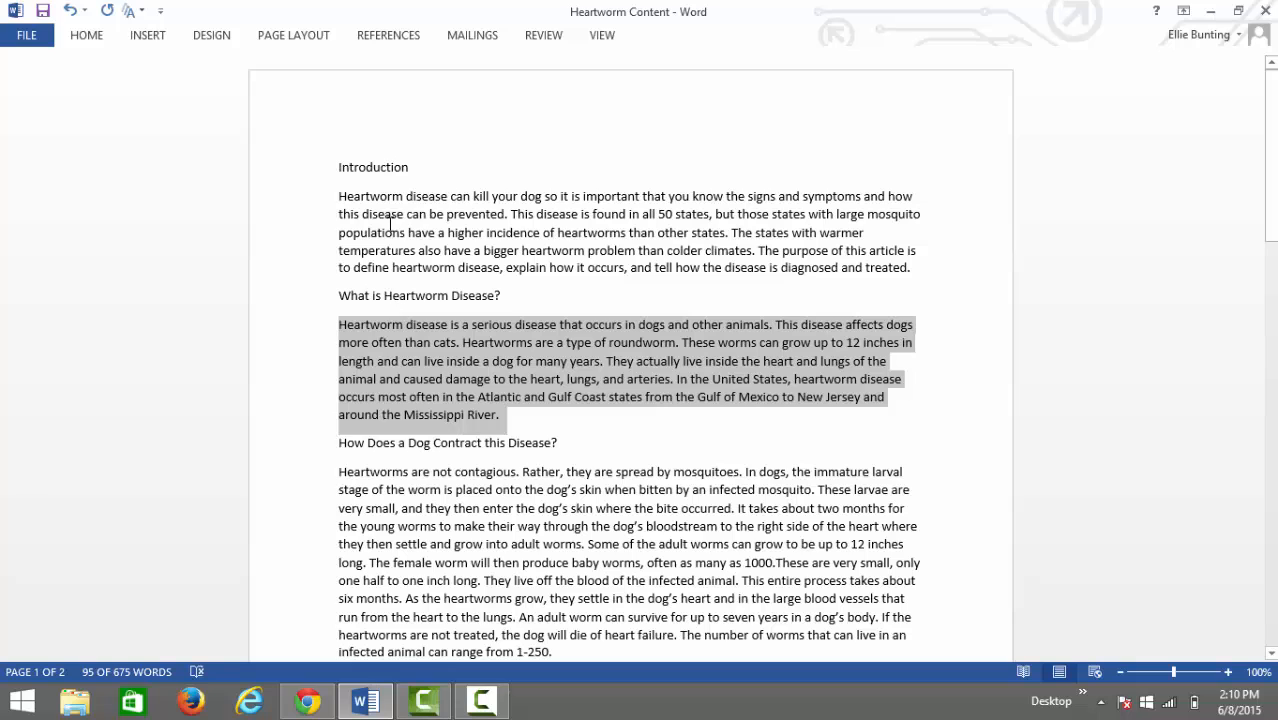
drag(333, 200, 882, 277)
right_click(757, 249)
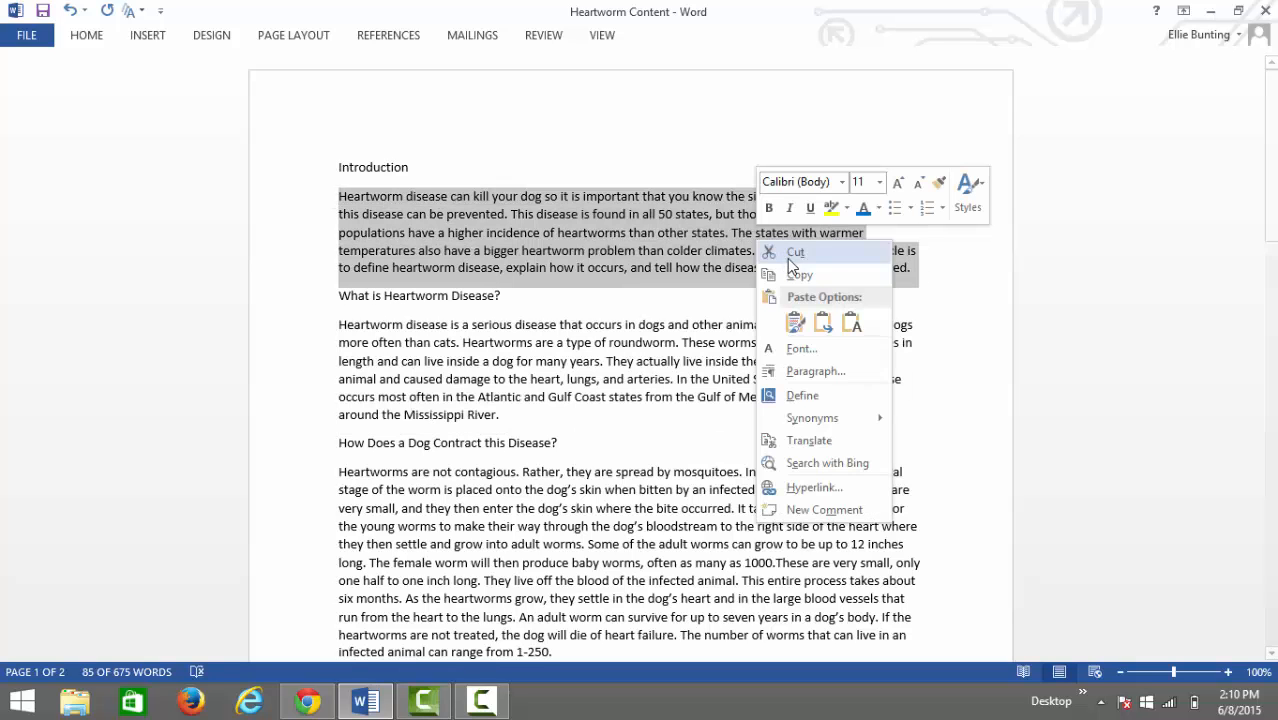
click(801, 277)
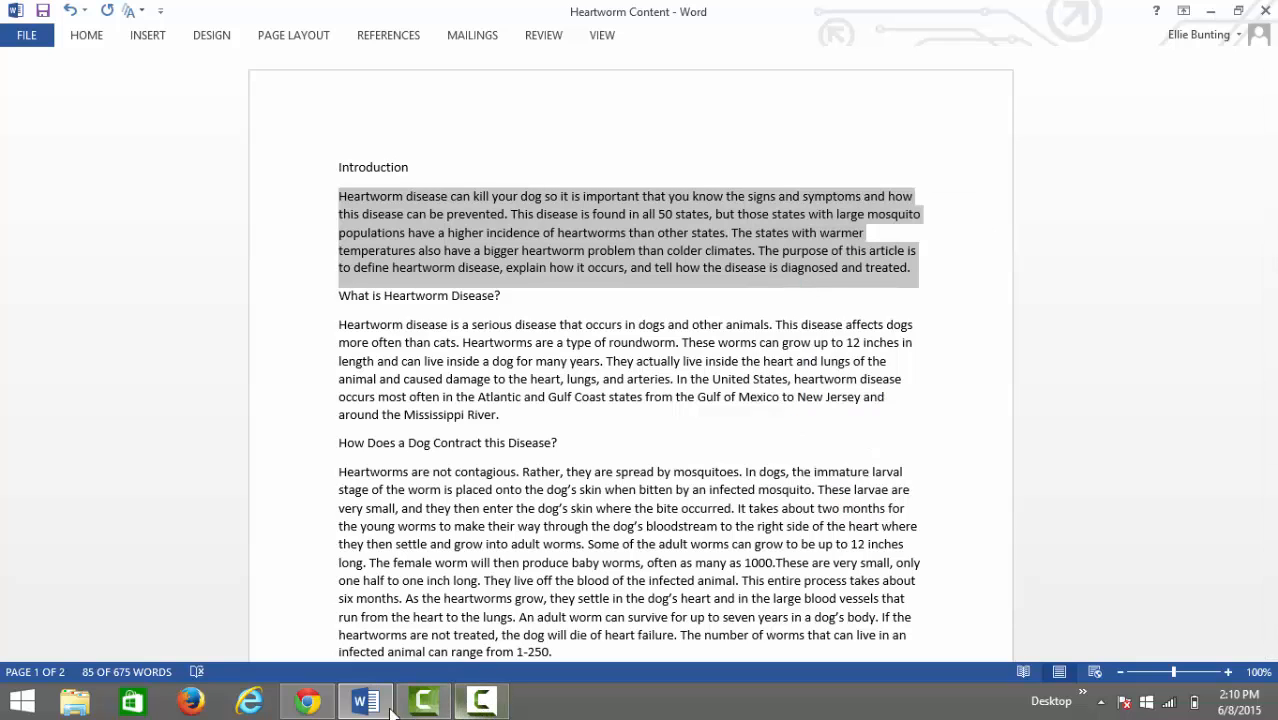
Return to the Storify story, paste the copied paragraph below the Introduction heading, and start a new text block after it
click(305, 703)
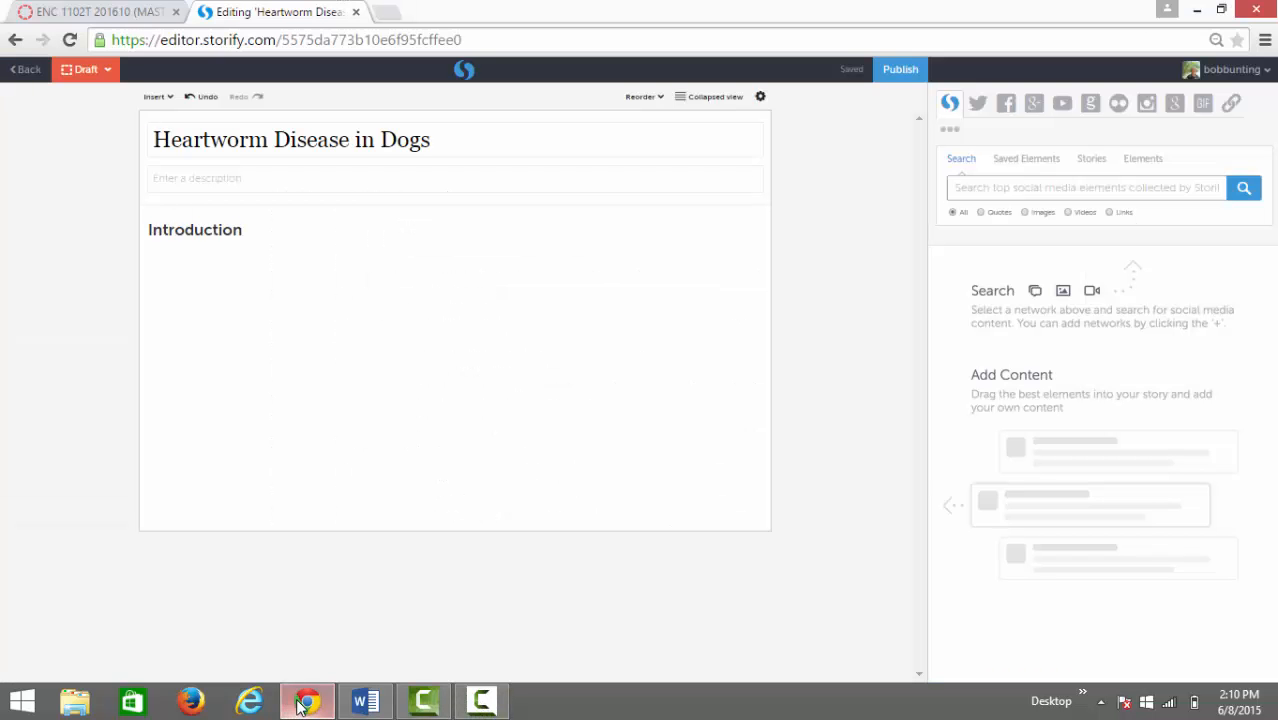
click(209, 268)
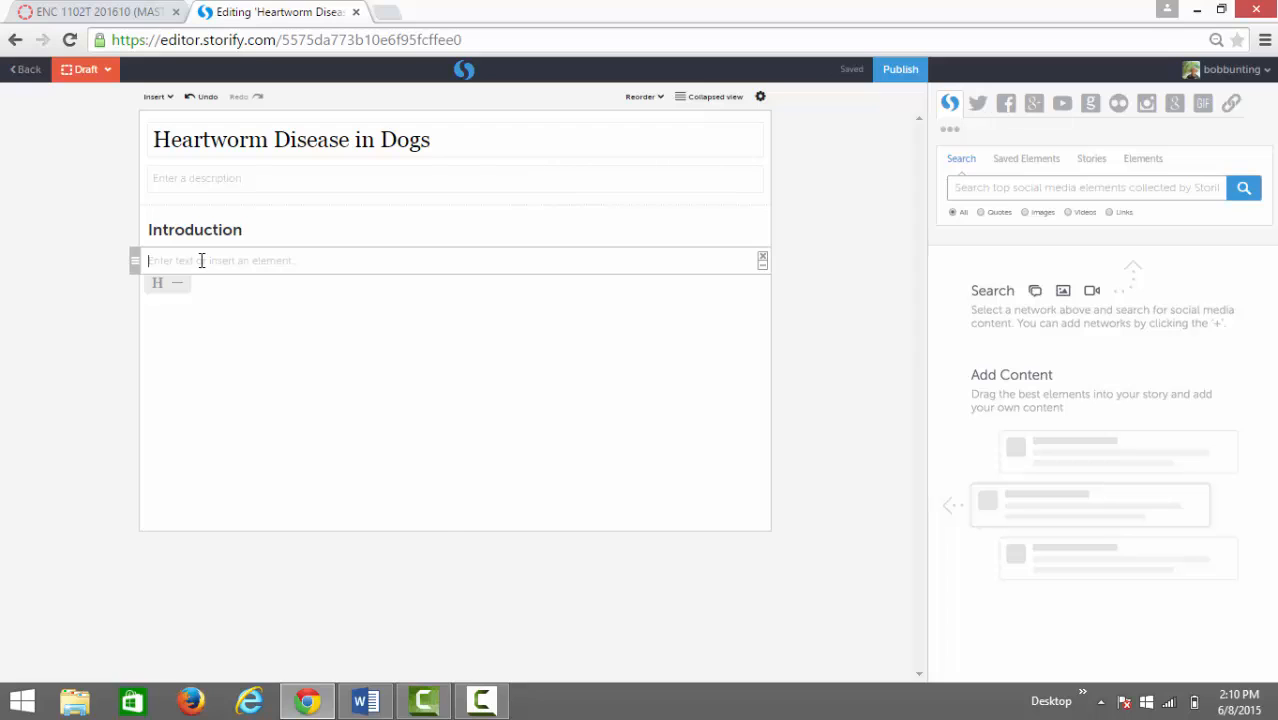
right_click(200, 261)
click(265, 397)
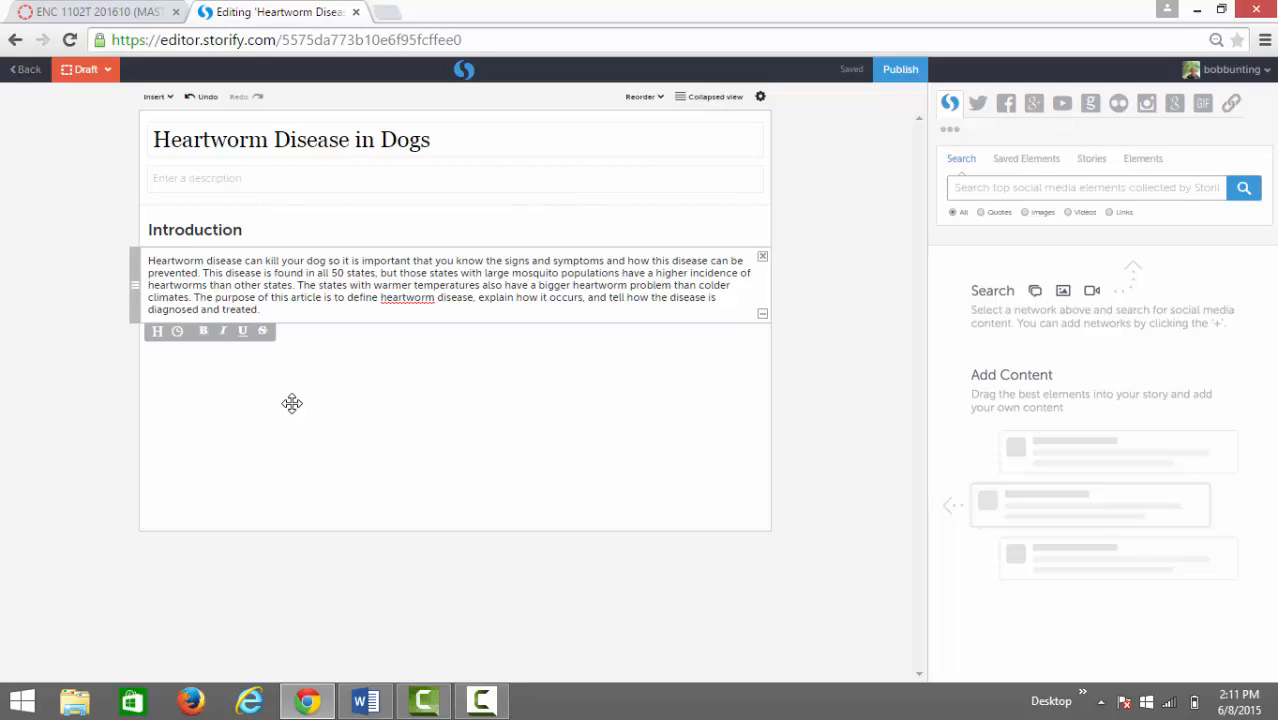
key(Return)
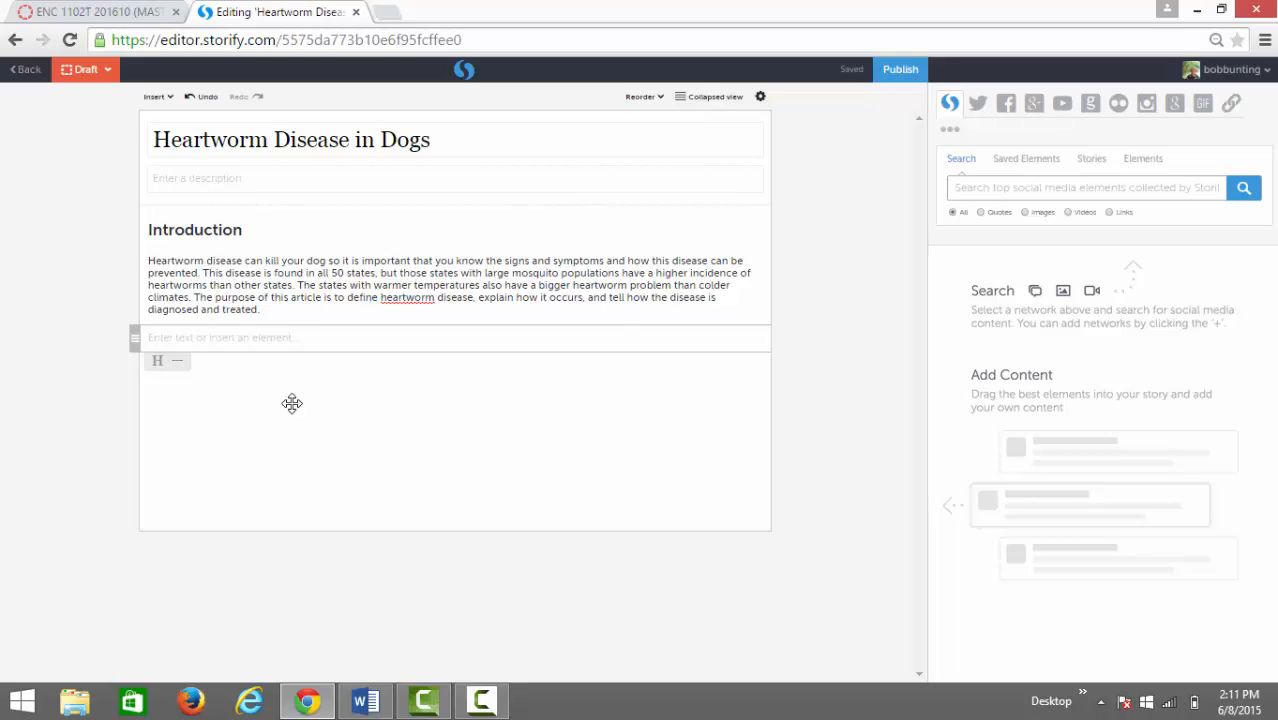
Switch to the Word document and copy the line "What is Heartworm Disease?"
click(366, 700)
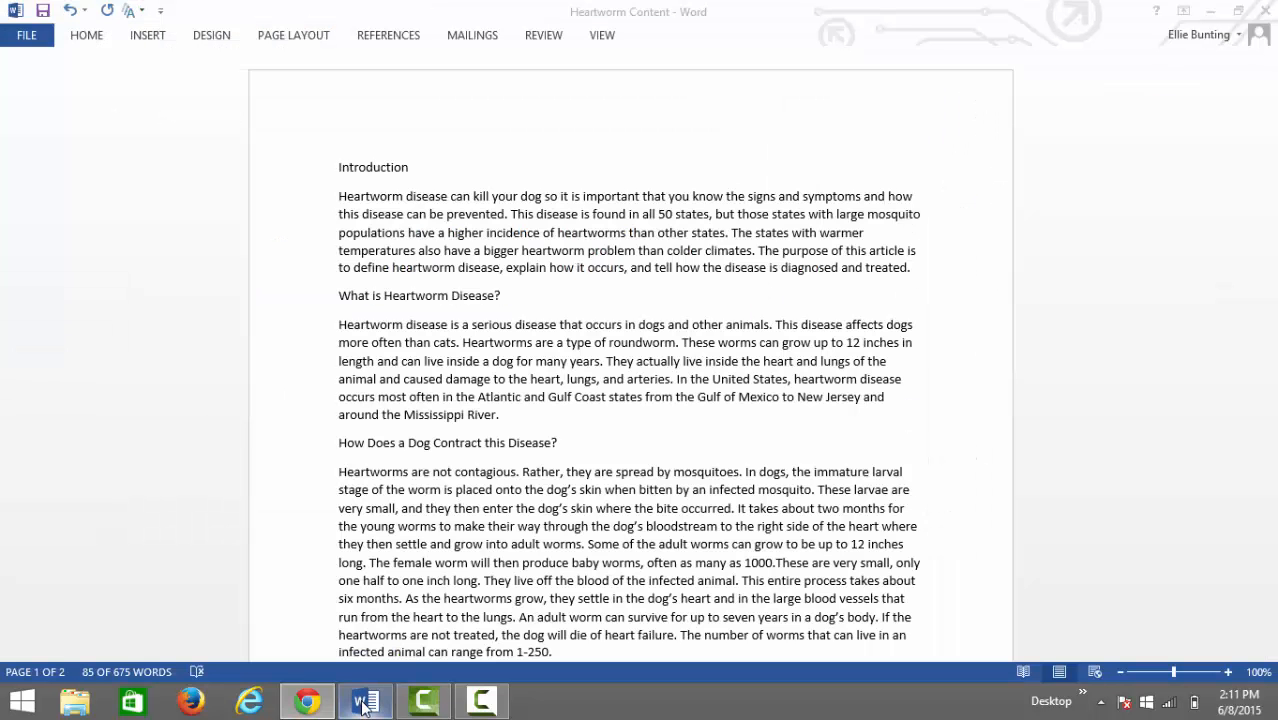
click(522, 297)
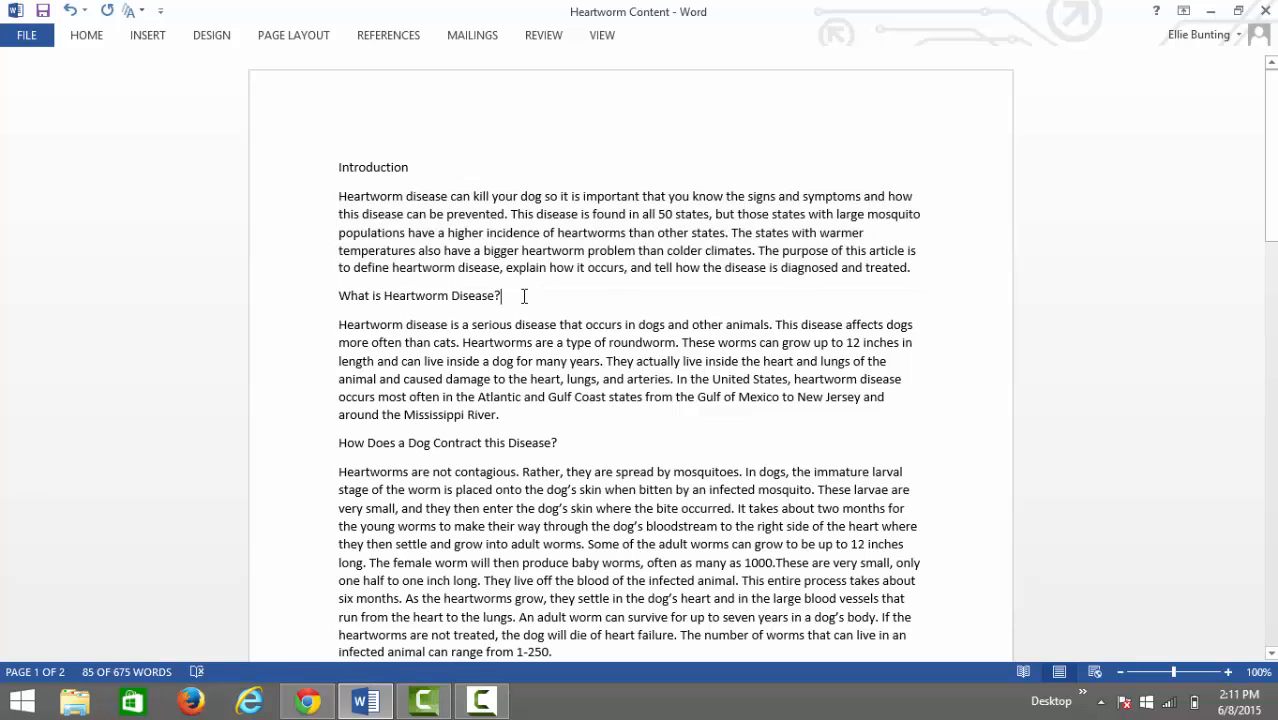
shift+click(331, 299)
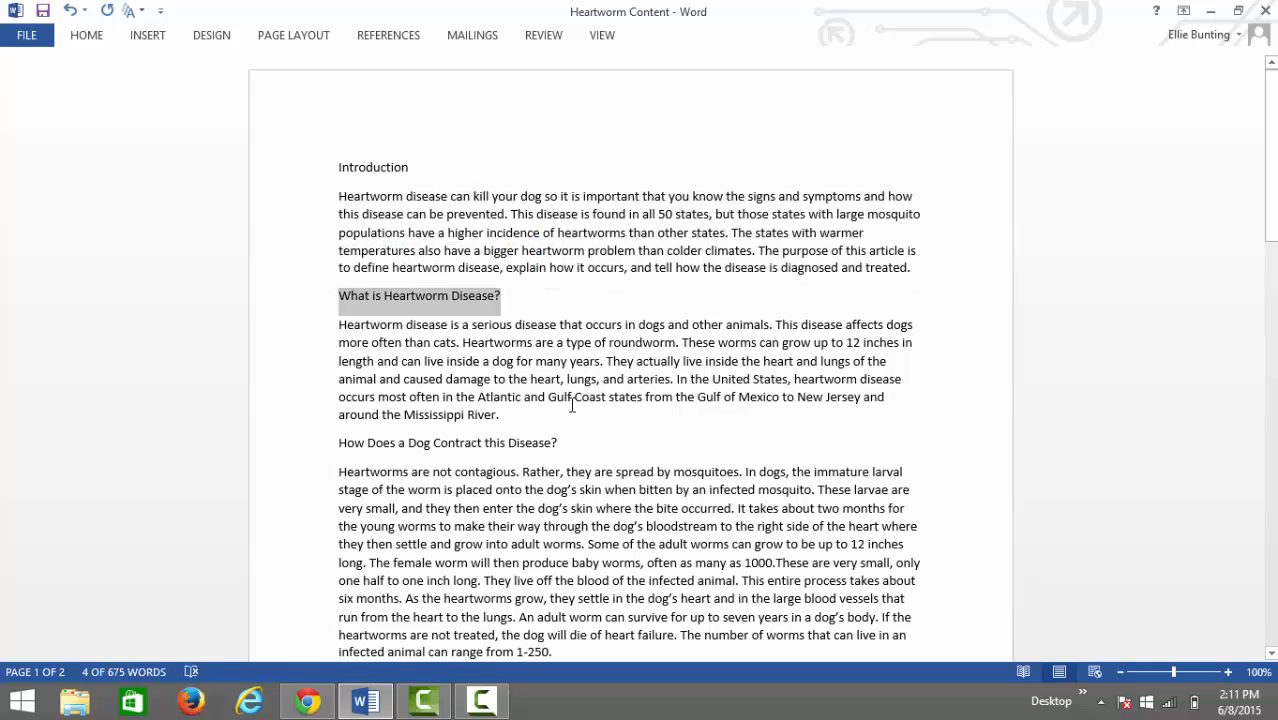
right_click(446, 310)
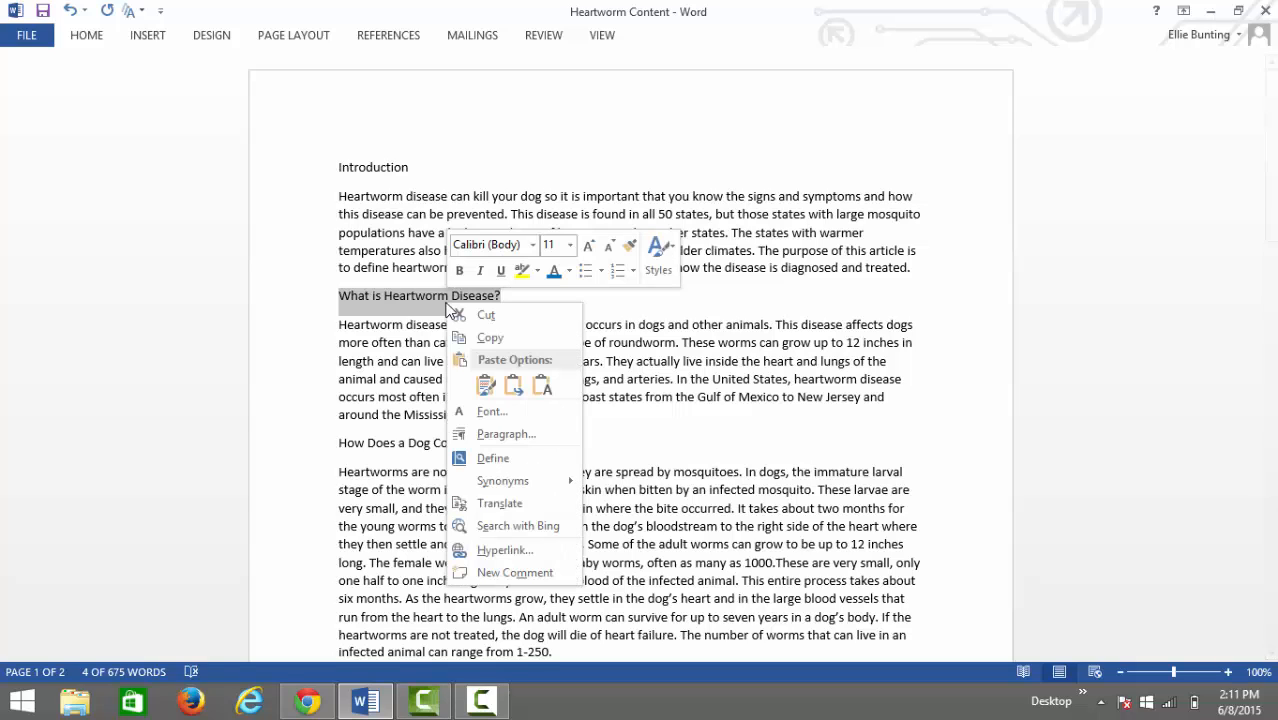
click(484, 343)
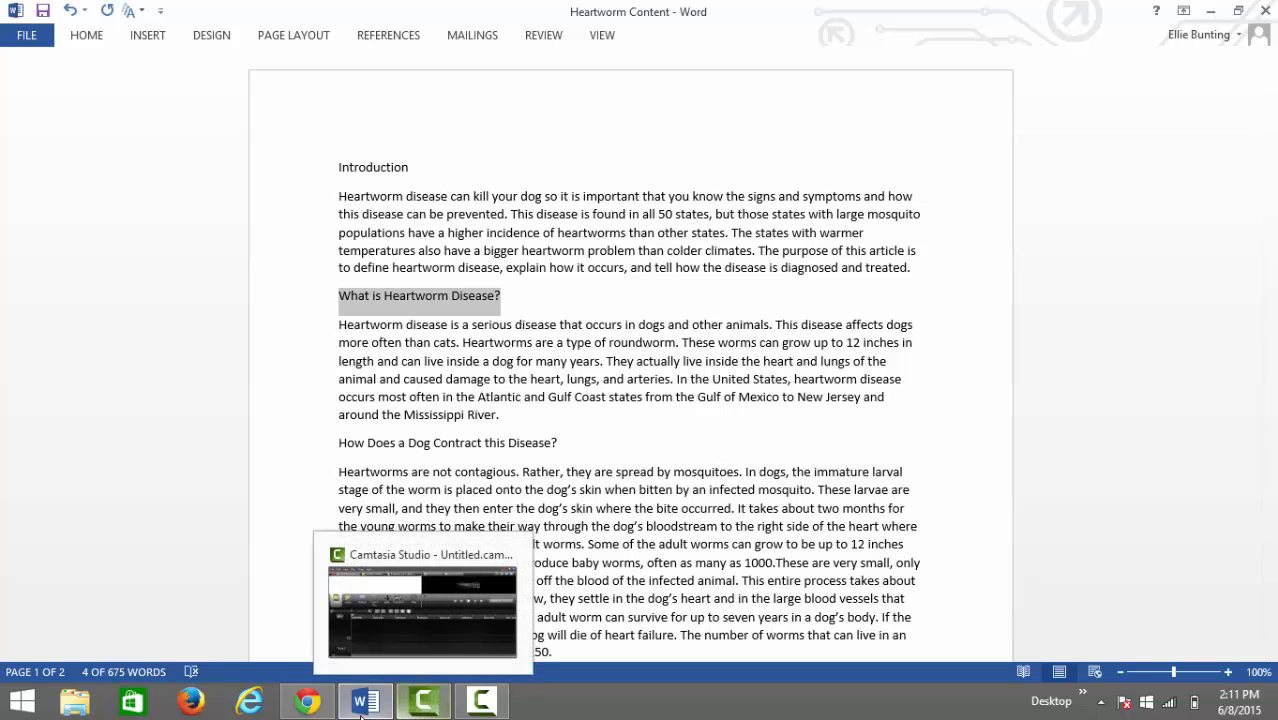
Return to the Storify story and paste the copied line into the empty text block below the introduction paragraph
click(300, 707)
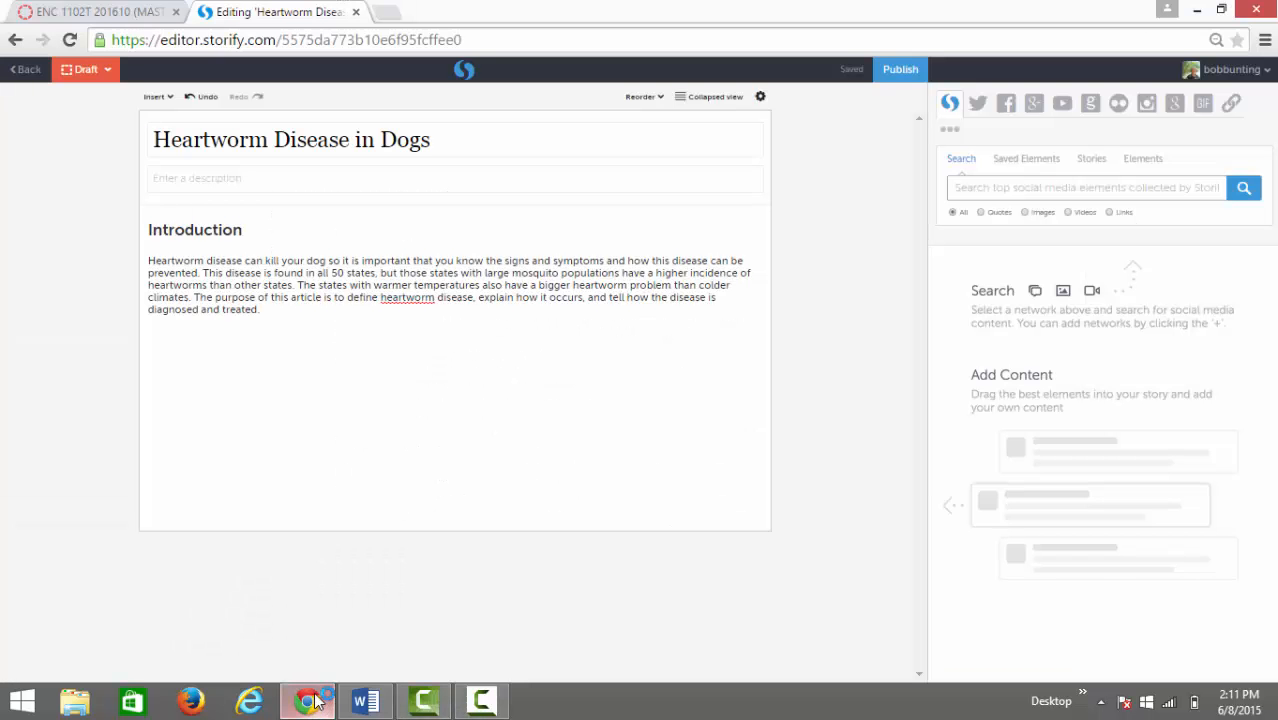
click(257, 340)
right_click(253, 339)
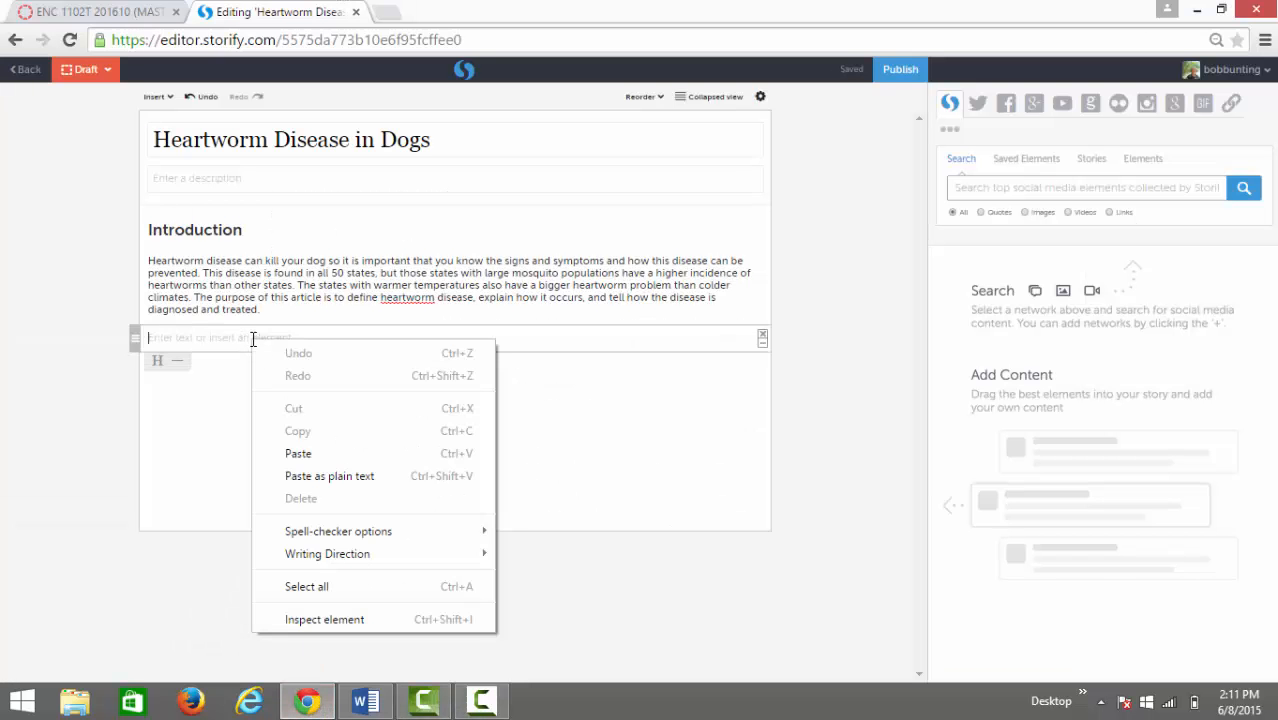
click(329, 445)
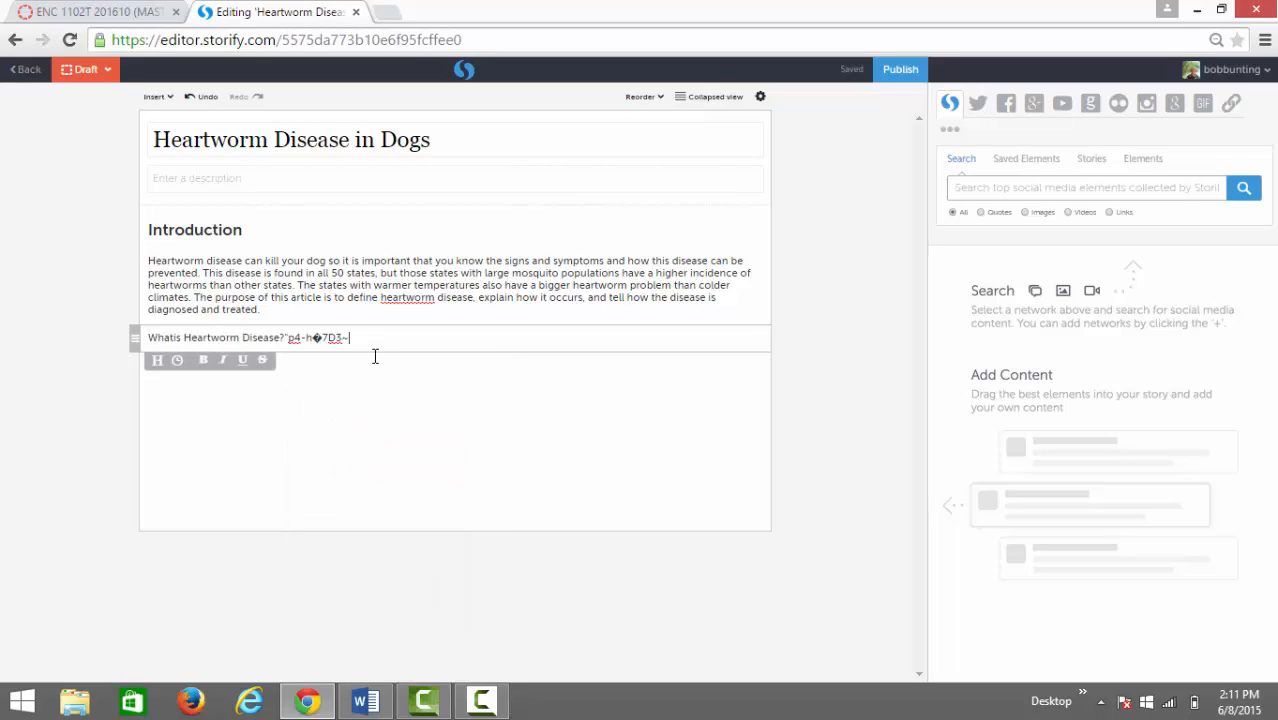
Delete the stray characters after the question mark in the pasted line
key(BackSpace)
key(BackSpace)
key(BackSpace)
key(BackSpace)
key(BackSpace)
key(BackSpace)
key(BackSpace)
key(BackSpace)
key(BackSpace)
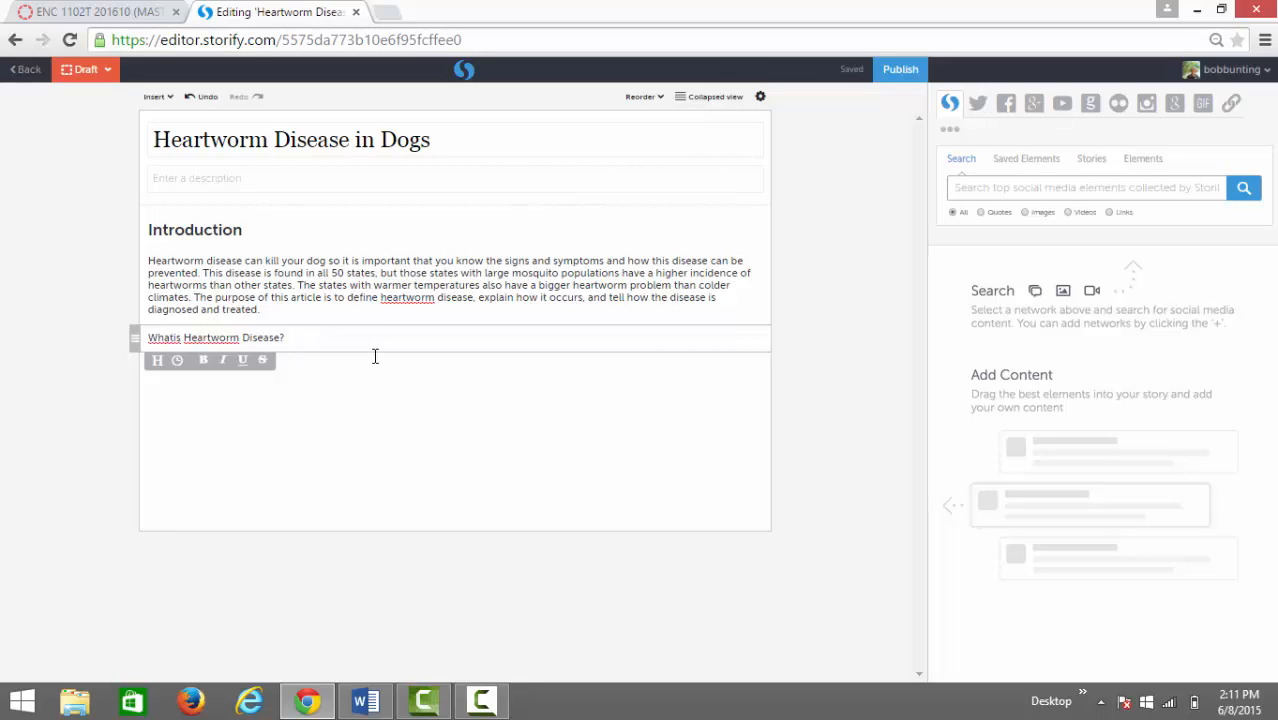
Correct the misspelled "Whatis" so the line reads "What is Heartworm Disease?"
click(173, 338)
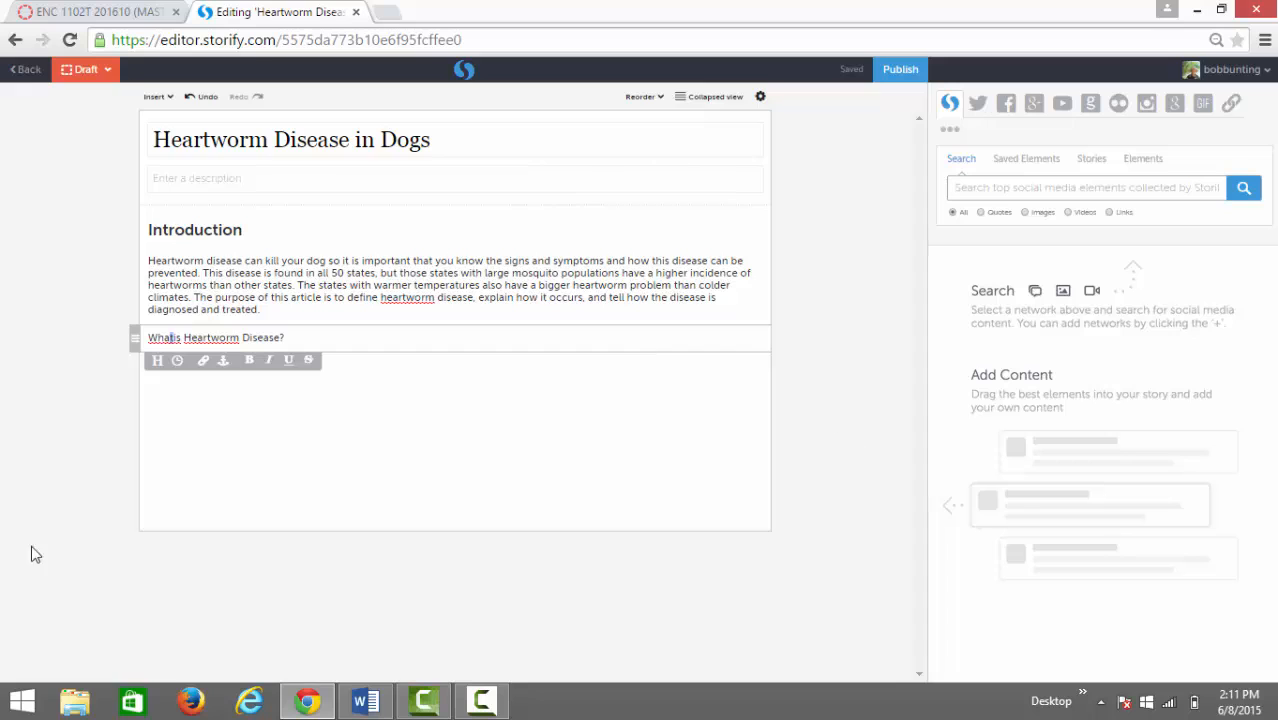
right_click(164, 339)
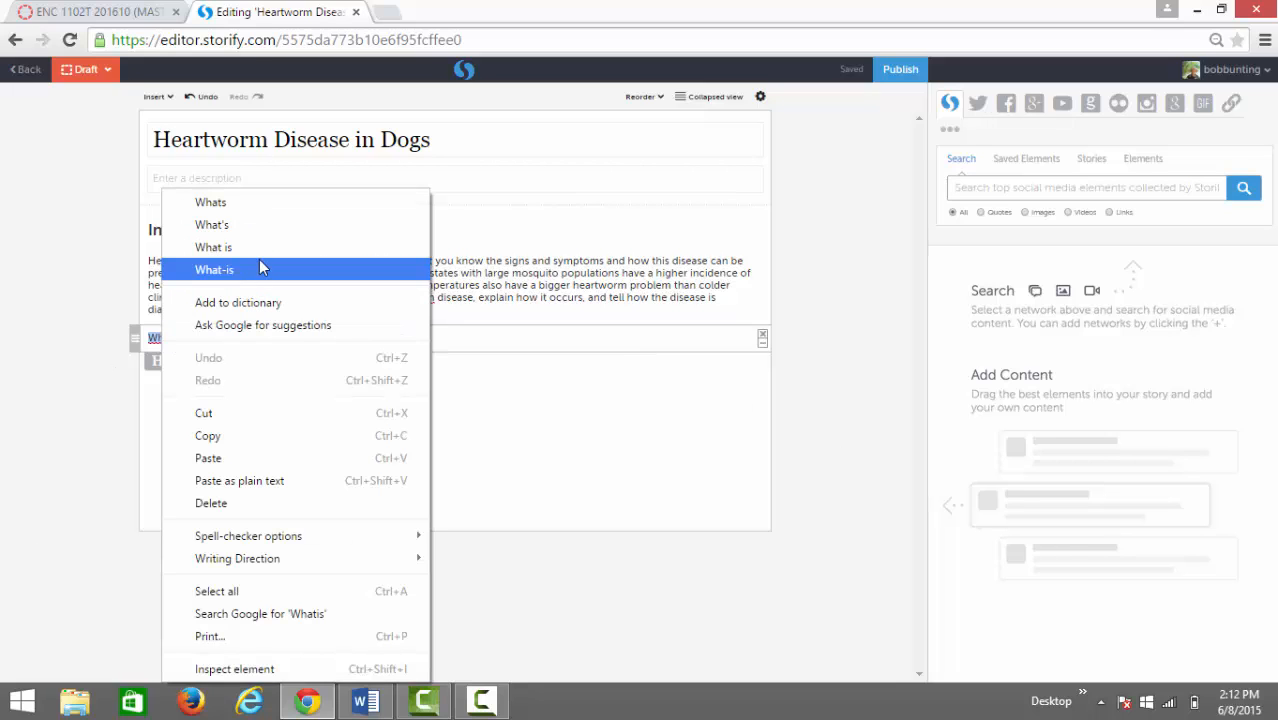
click(225, 247)
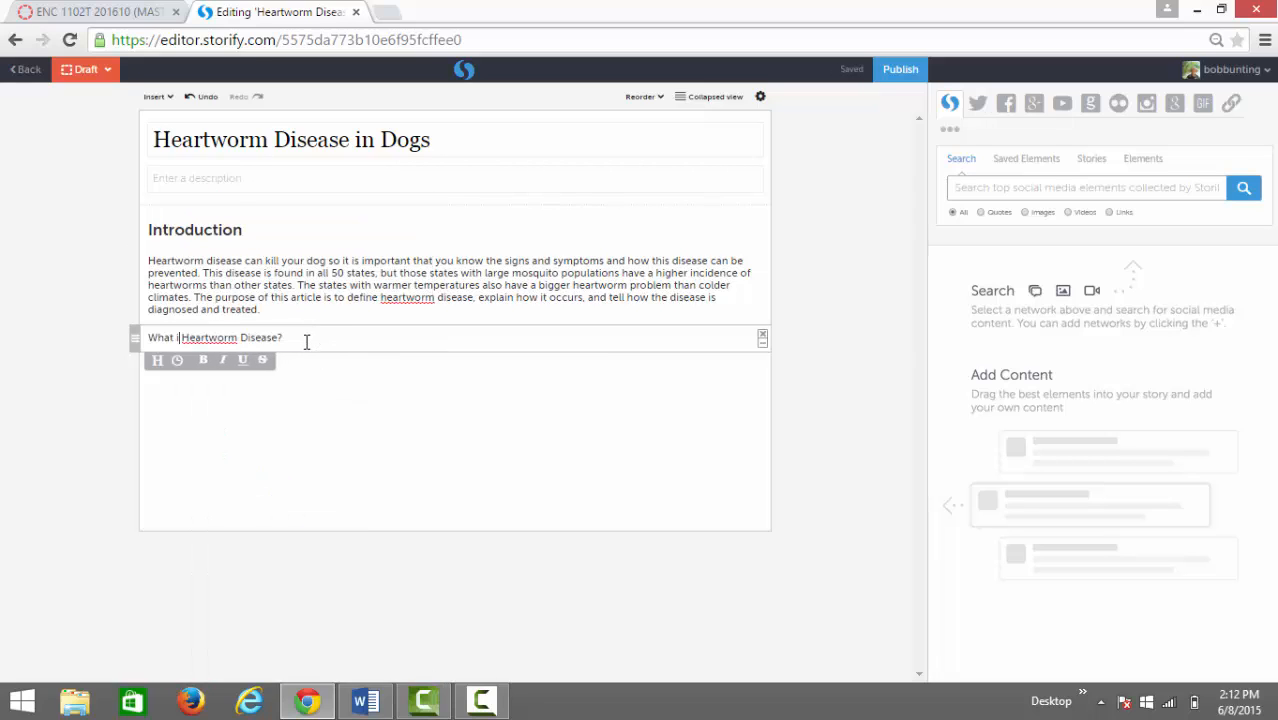
text(s)
Format the "What is Heartworm Disease?" line as a bold heading
drag(306, 342, 147, 348)
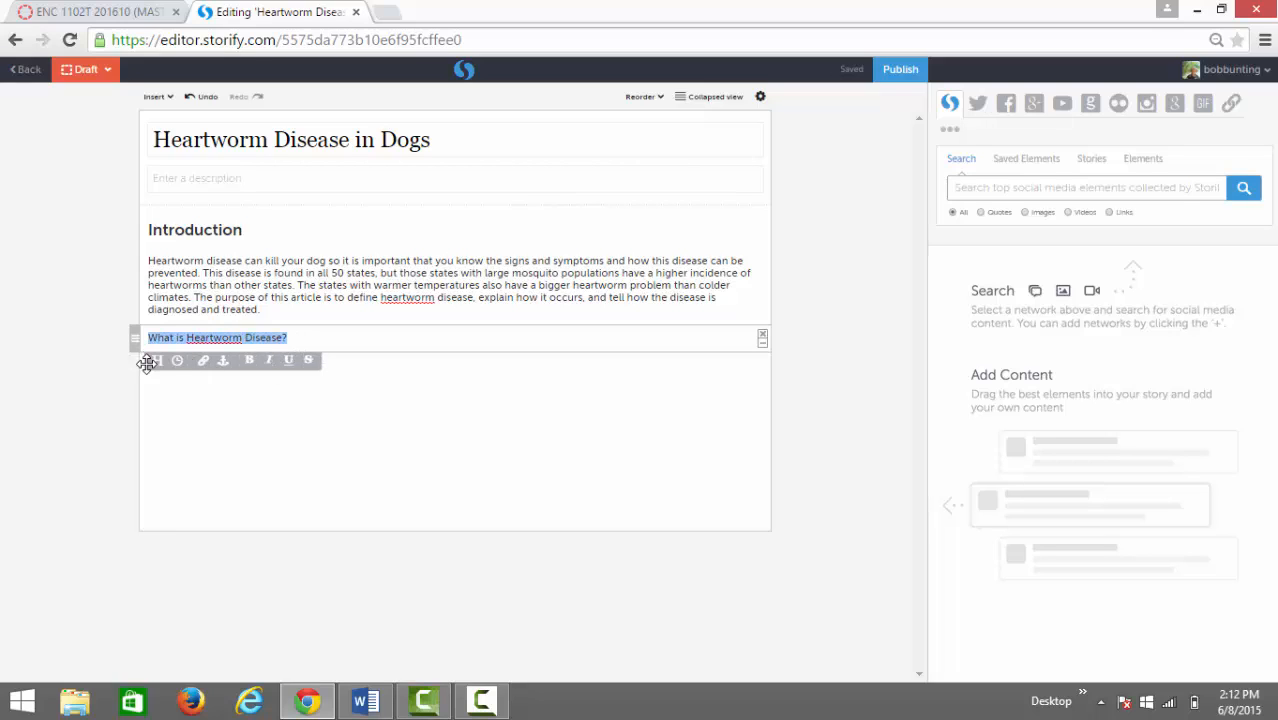
click(157, 366)
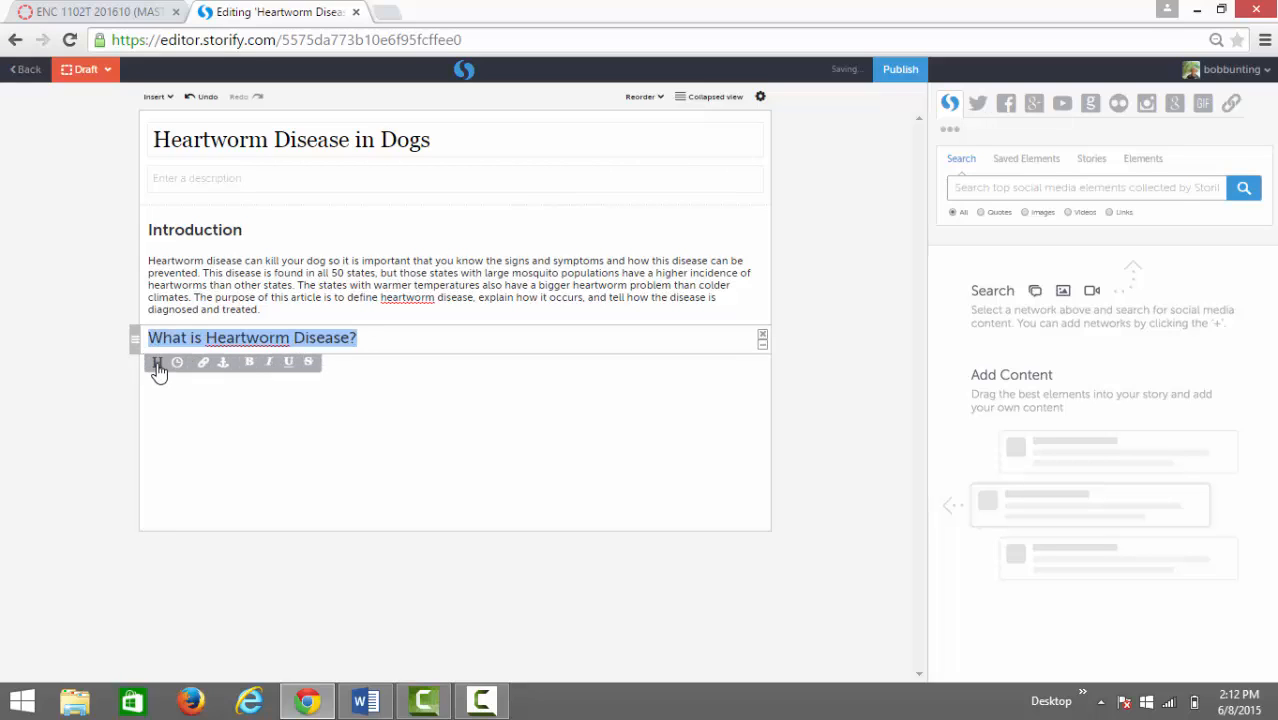
click(249, 364)
click(344, 364)
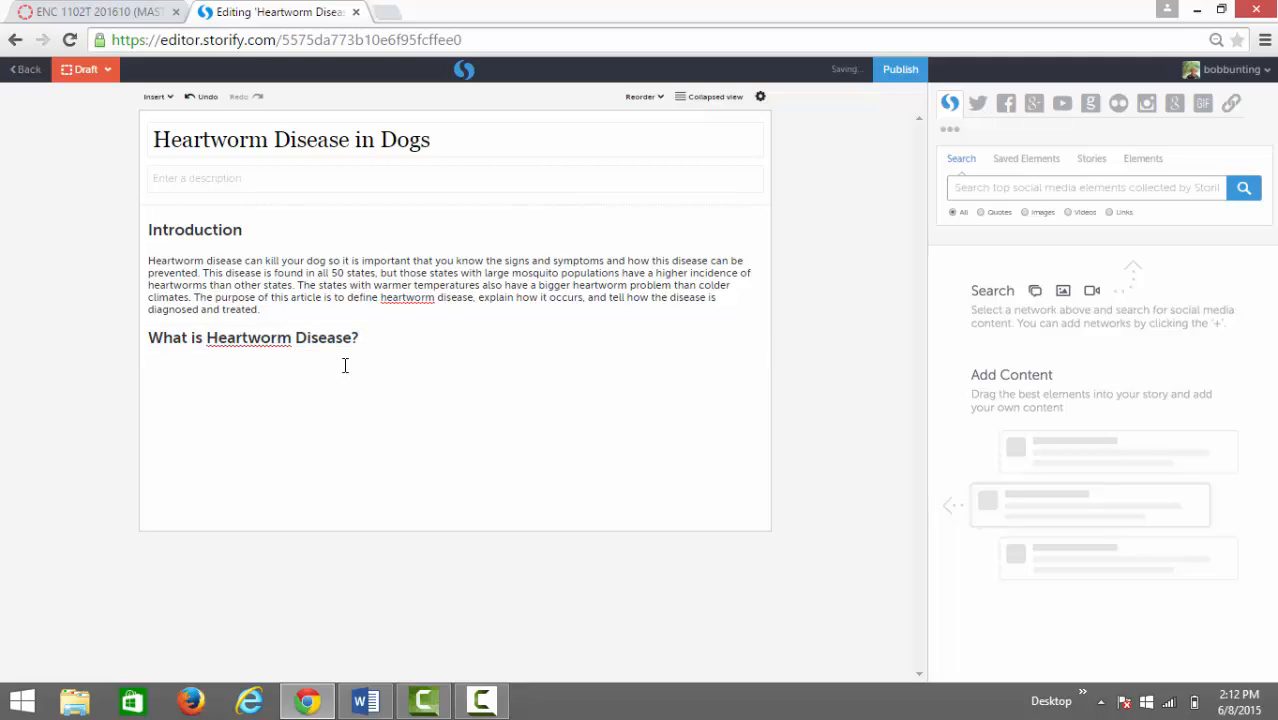
Add an empty text block below the "What is Heartworm Disease?" heading, and copy the matching paragraph from the Word document
click(294, 369)
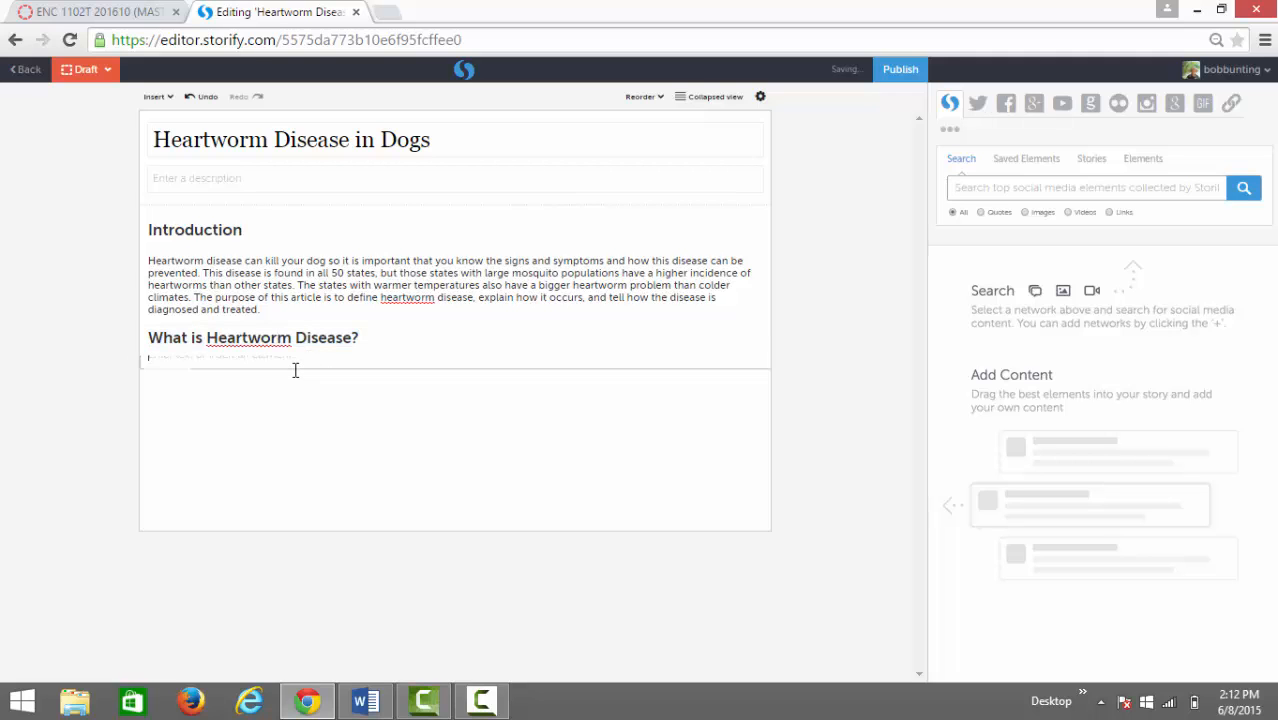
click(365, 701)
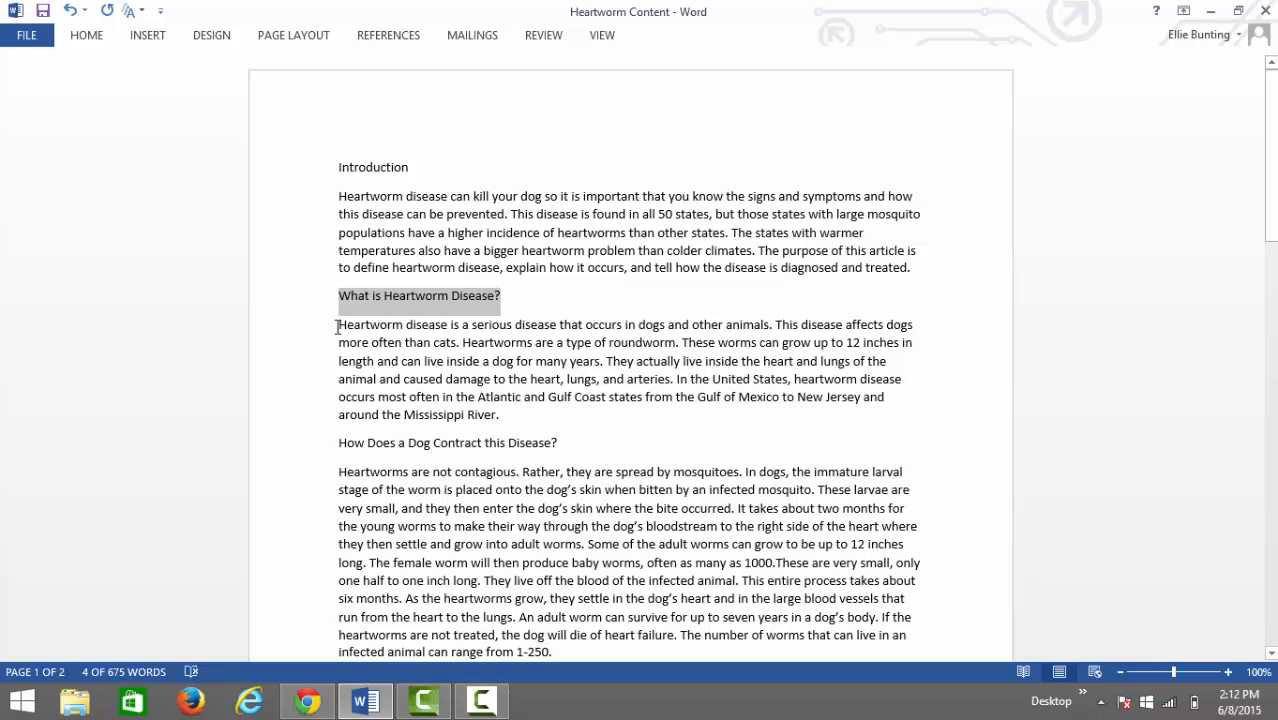
drag(338, 324, 548, 404)
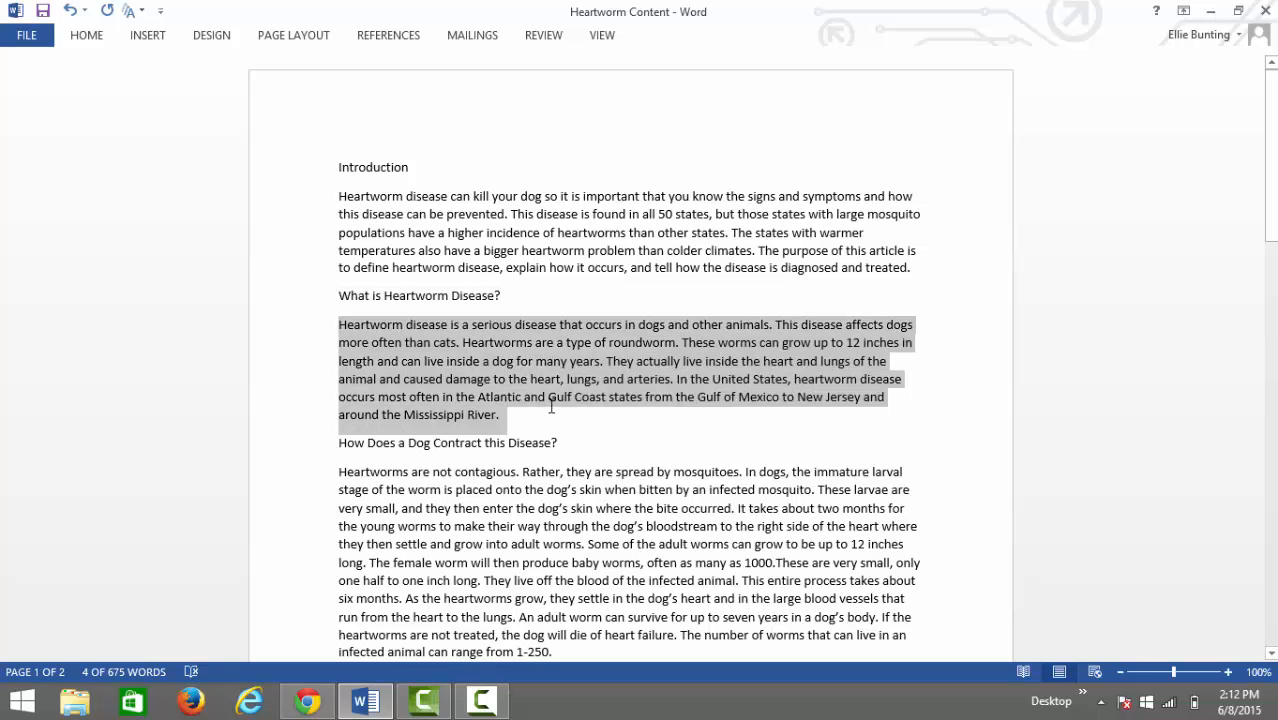
right_click(435, 379)
click(471, 403)
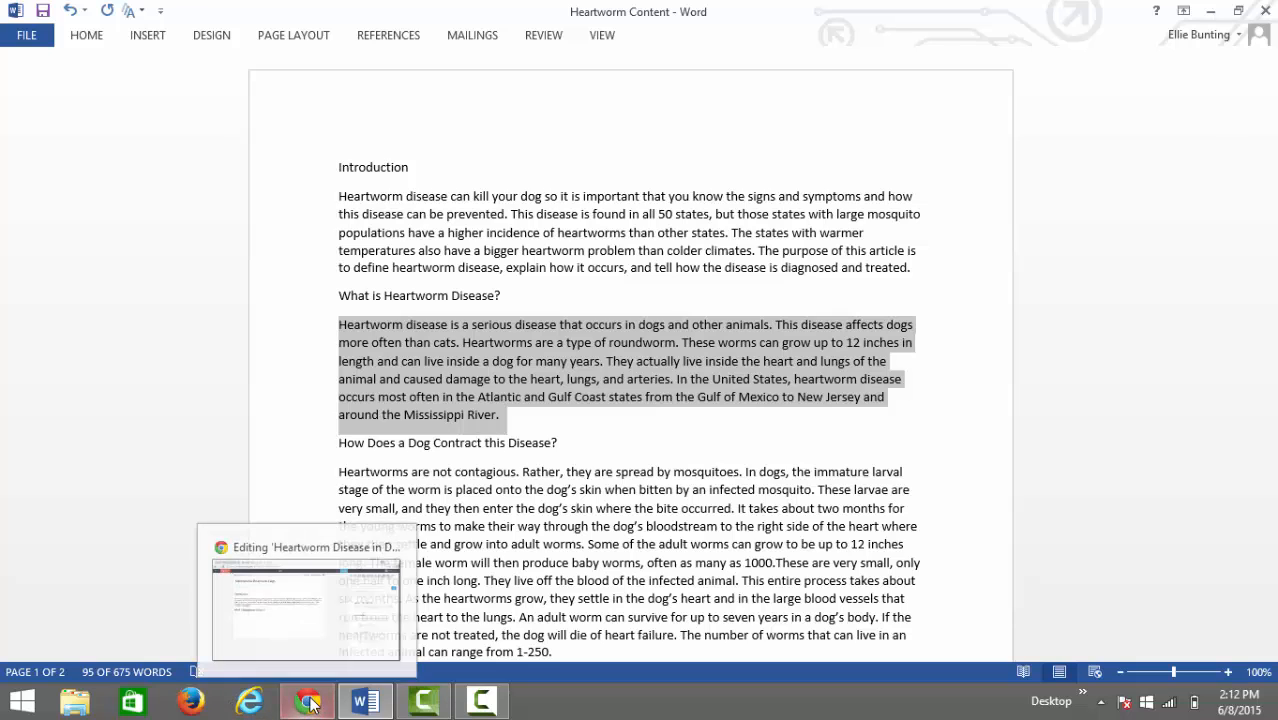
Return to the Storify story, paste the paragraph as plain text below "What is Heartworm Disease?" and add an empty text block after it
click(316, 640)
click(288, 388)
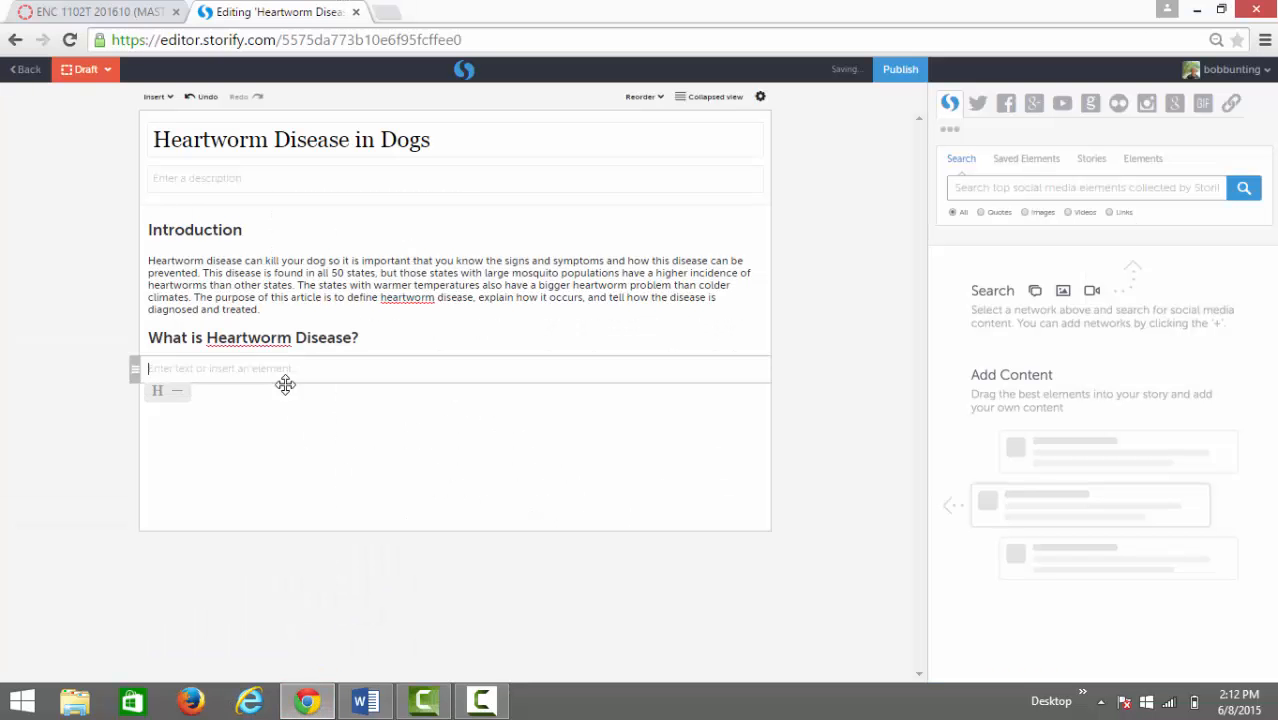
right_click(274, 368)
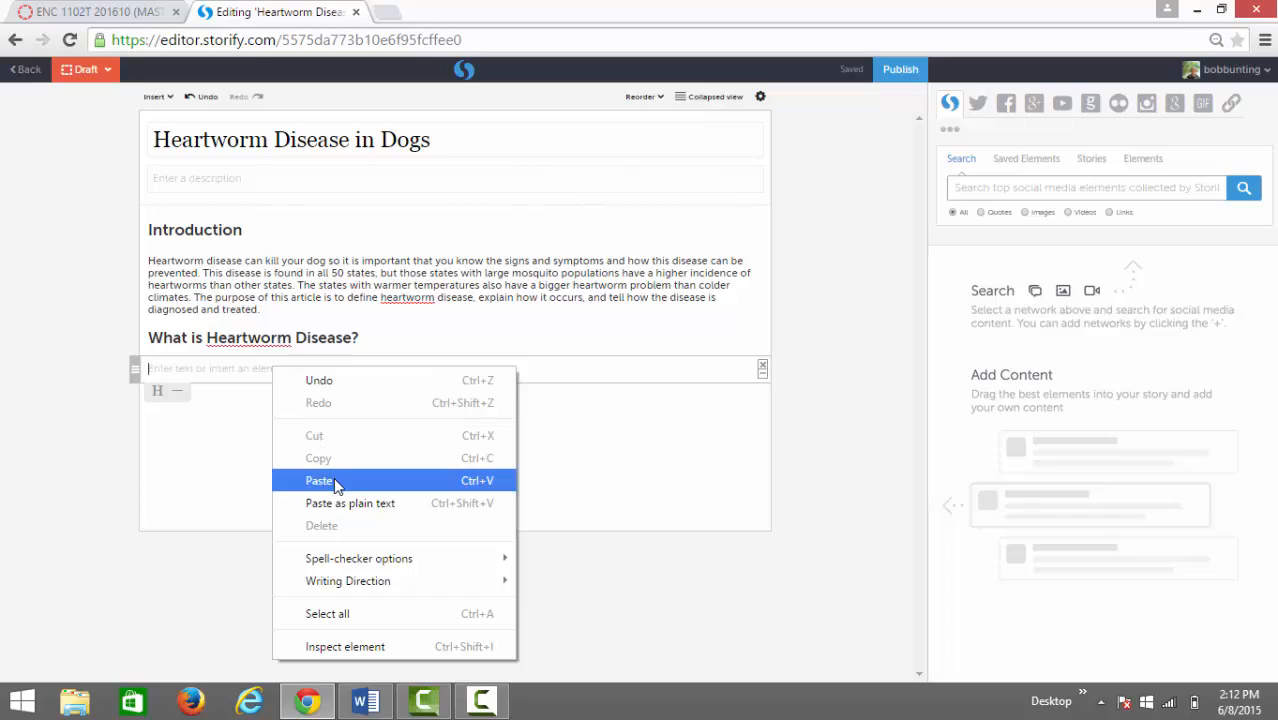
click(343, 503)
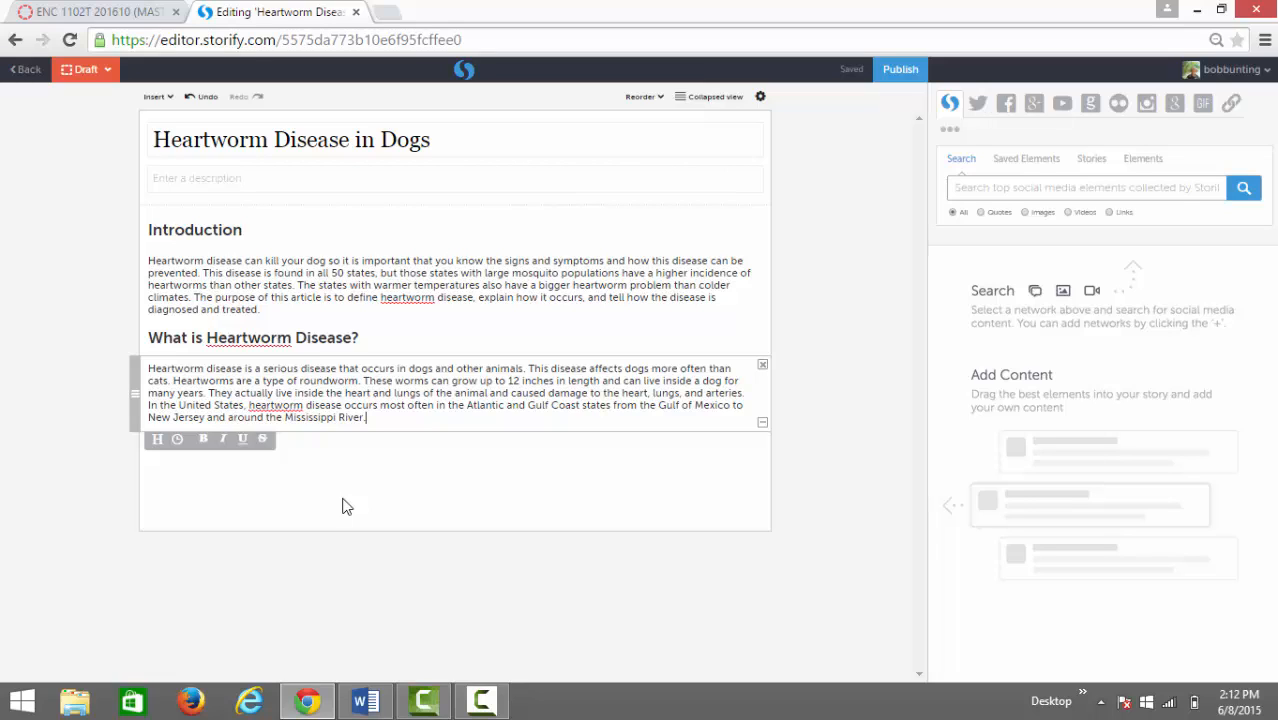
key(Return)
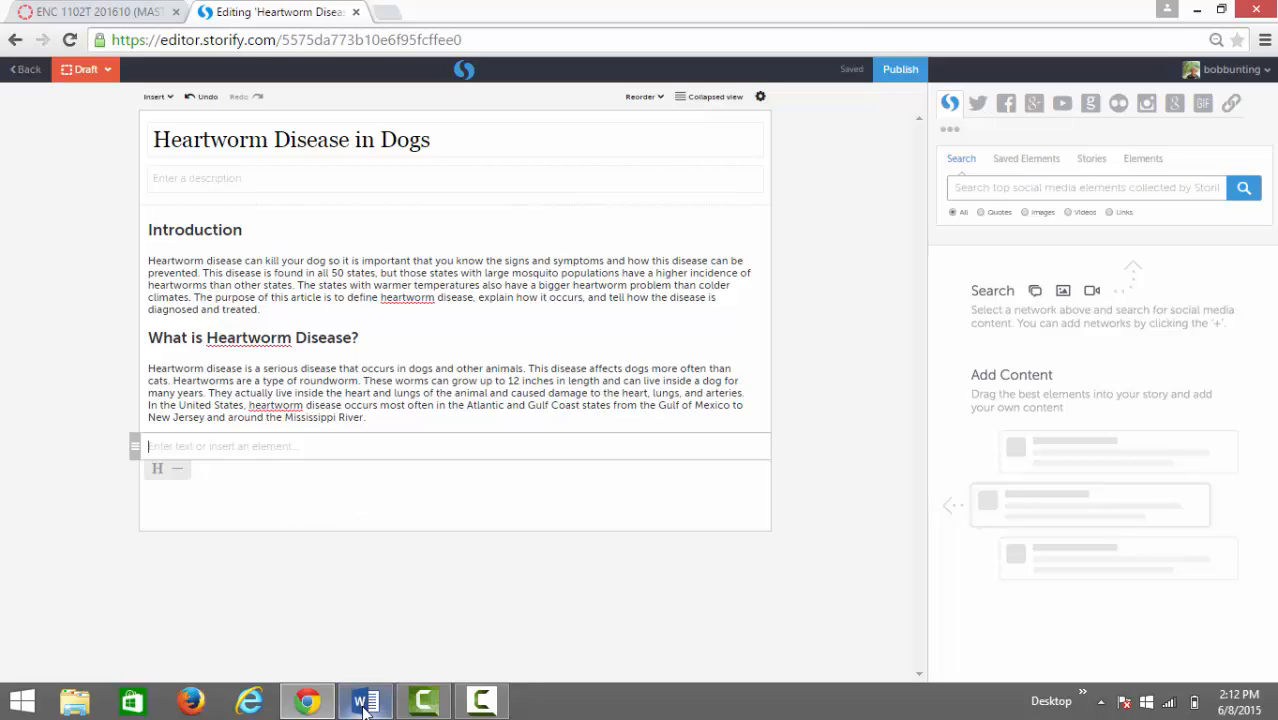
Switch to the Word document and copy the line "How Does a Dog Contract this Disease?"
click(365, 701)
click(381, 470)
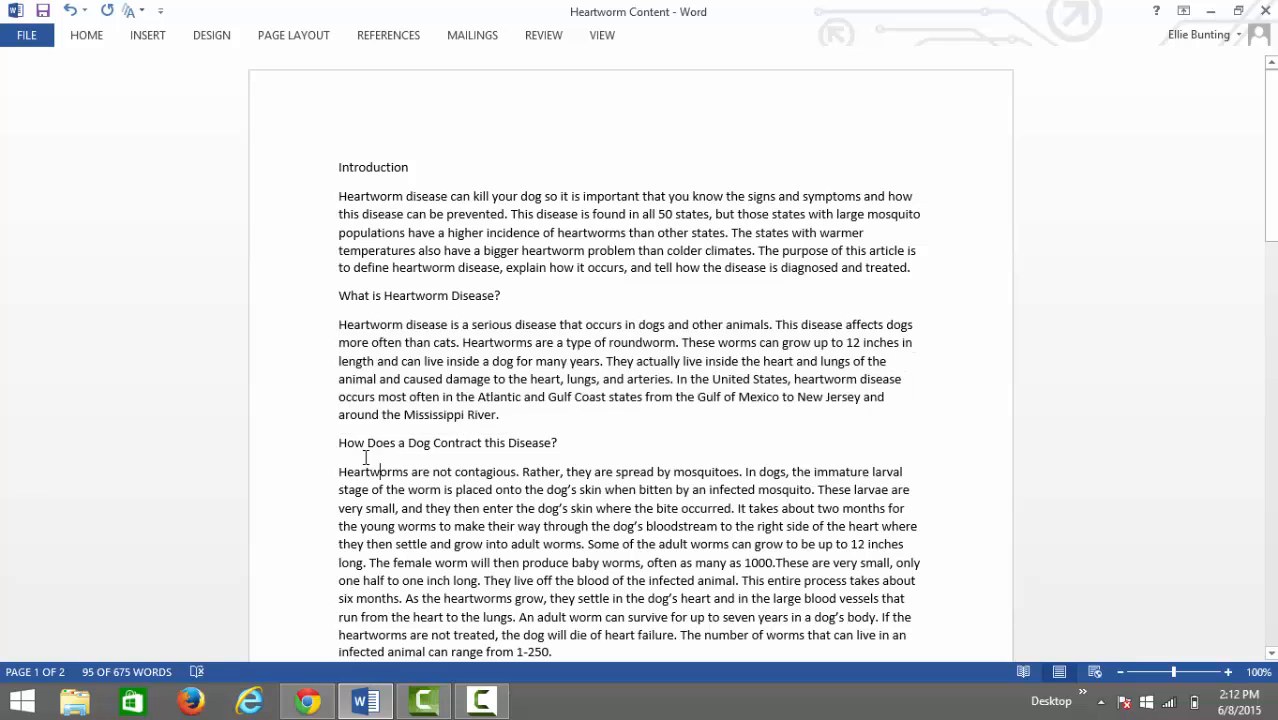
drag(338, 440, 571, 443)
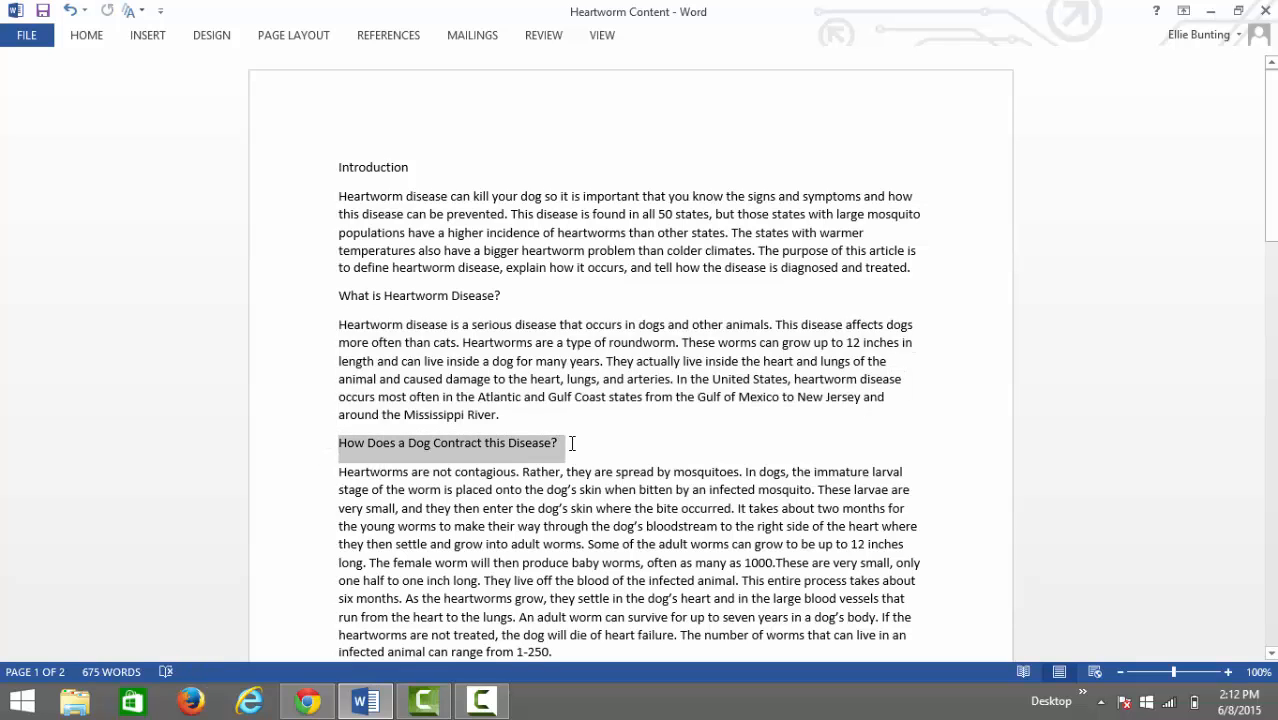
right_click(540, 445)
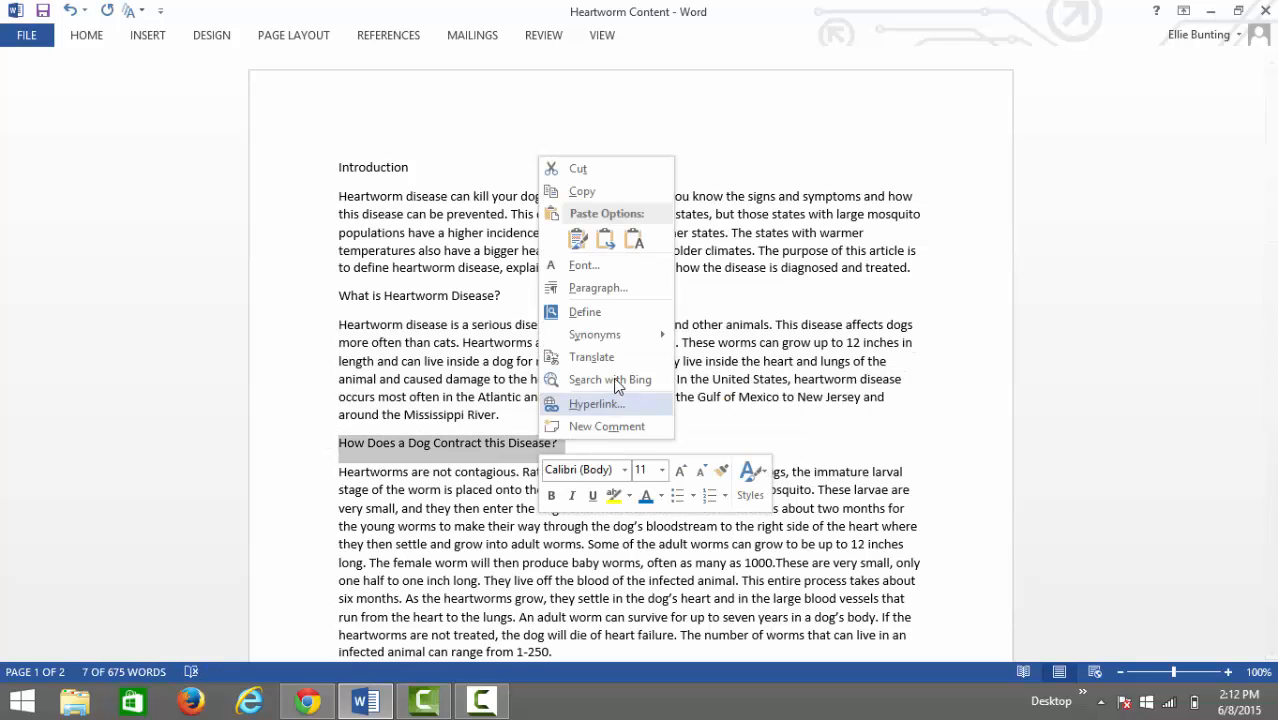
click(593, 194)
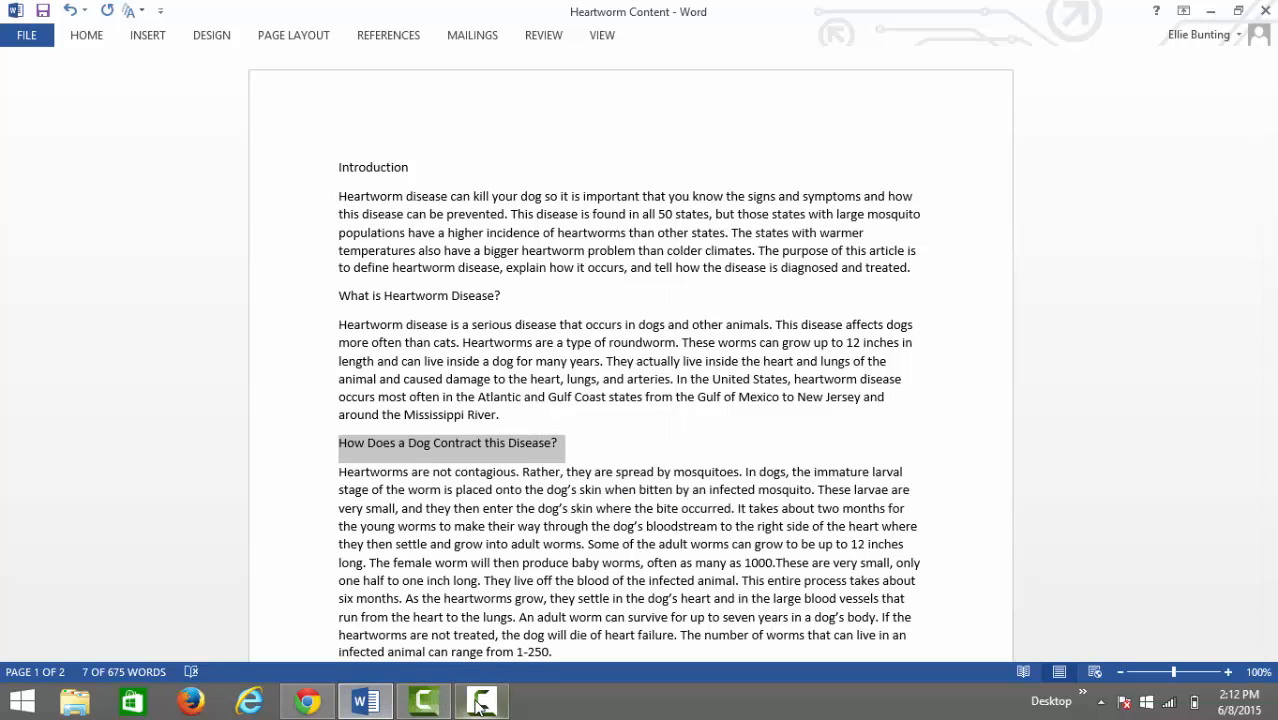
Switch back to the Storify story and paste the copied line into the empty text block at the end
click(310, 702)
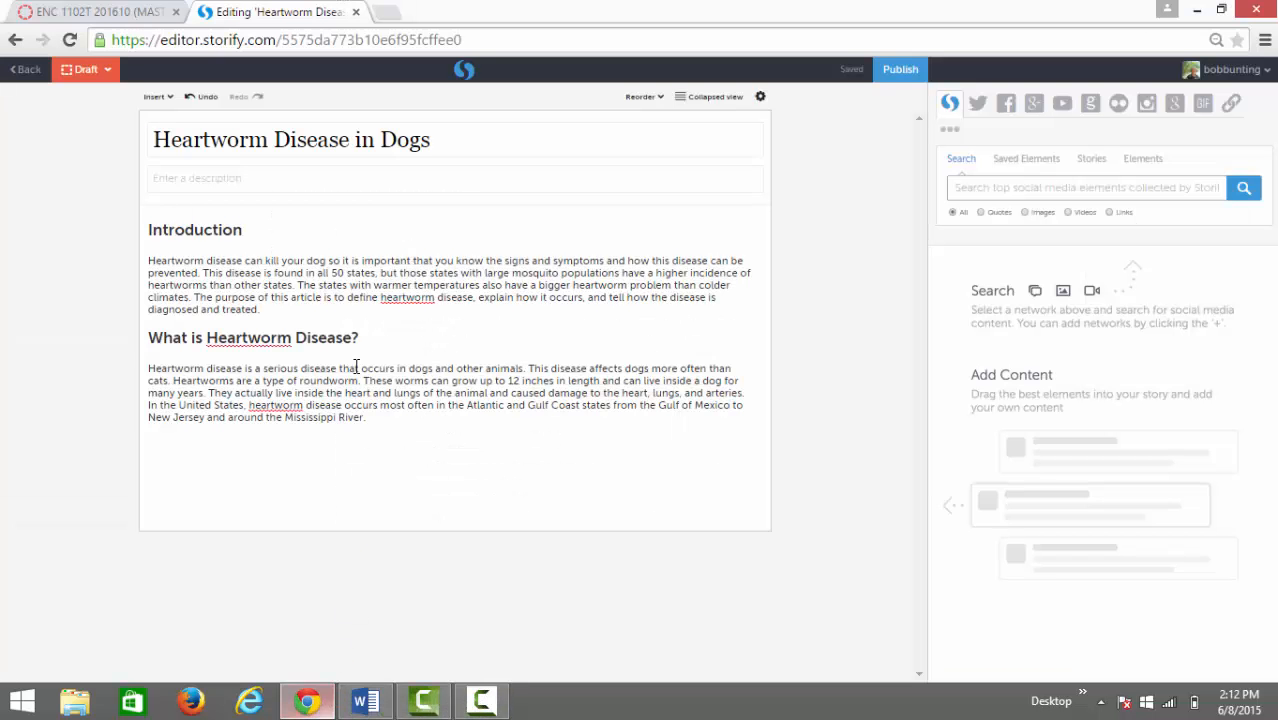
click(324, 448)
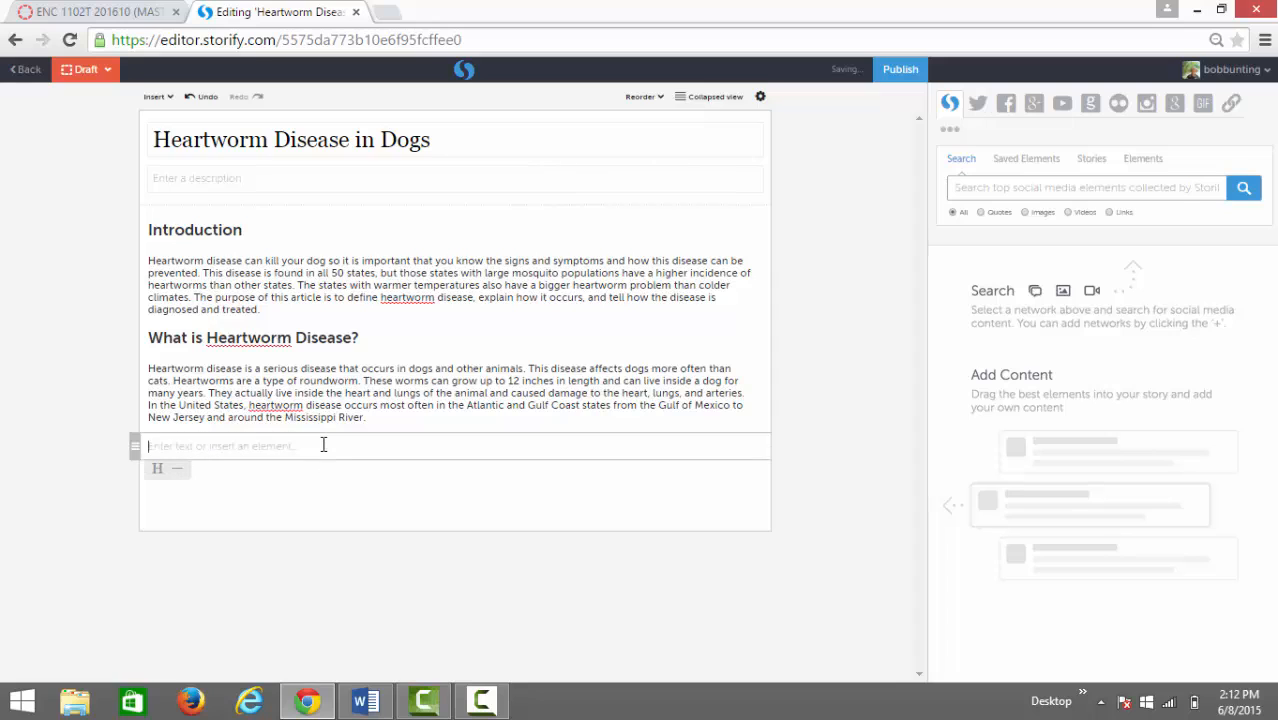
right_click(322, 446)
click(343, 264)
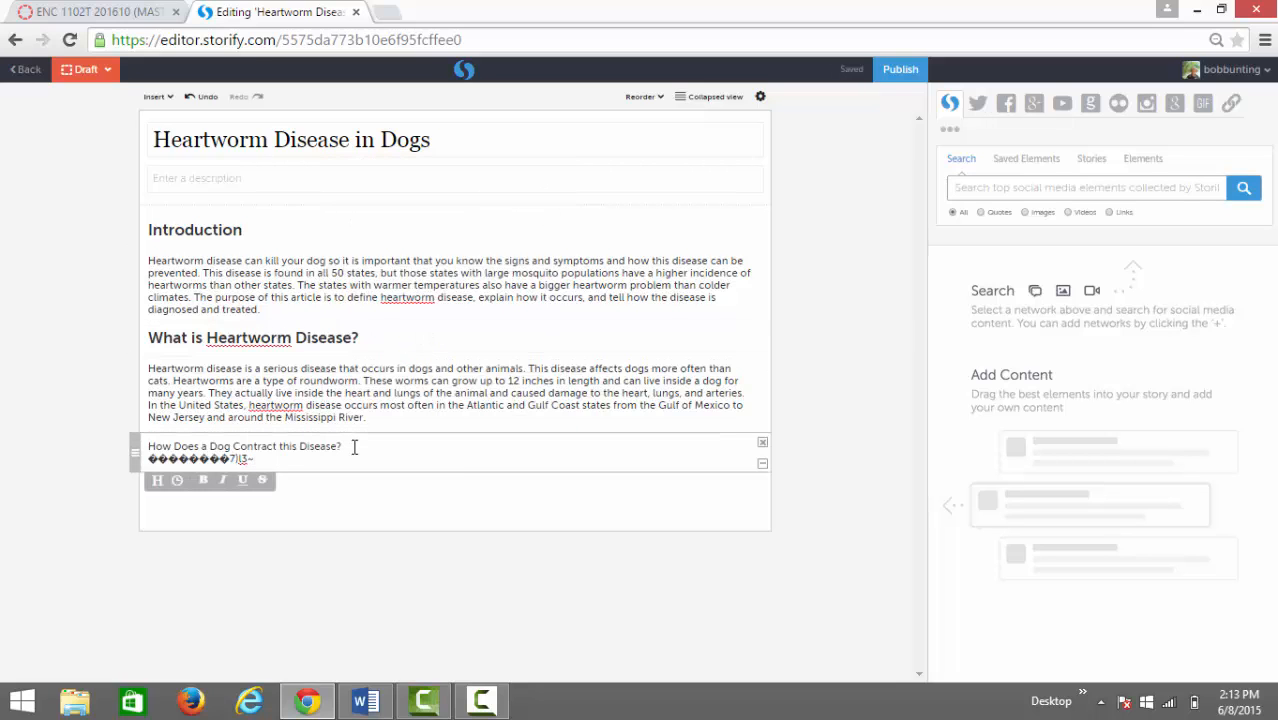
Delete the stray characters below the pasted line "How Does a Dog Contract this Disease?"
key(BackSpace)
key(BackSpace)
key(BackSpace)
key(BackSpace)
key(BackSpace)
key(BackSpace)
key(BackSpace)
key(BackSpace)
key(BackSpace)
key(BackSpace)
key(BackSpace)
key(BackSpace)
key(BackSpace)
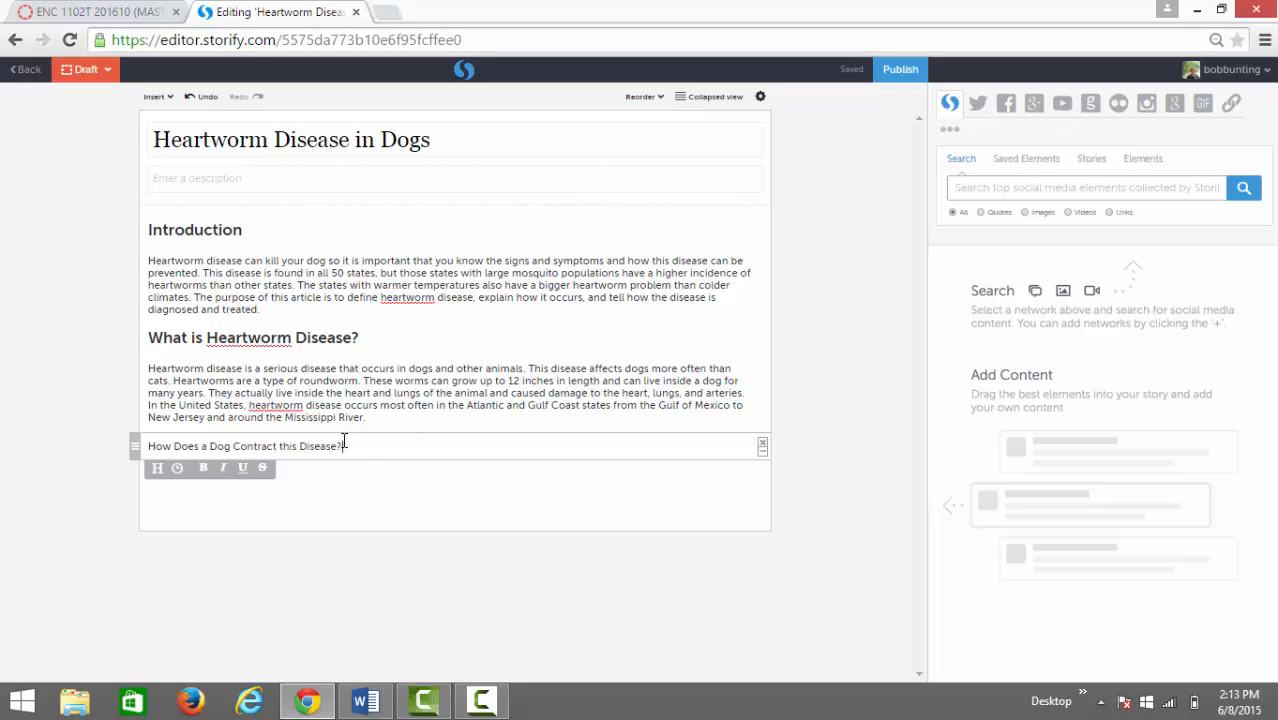
Format the line "How Does a Dog Contract this Disease?" as a bold heading
mouse_move(342, 446)
mouse_down()
mouse_move(160, 438)
mouse_move(133, 449)
mouse_move(346, 443)
mouse_up()
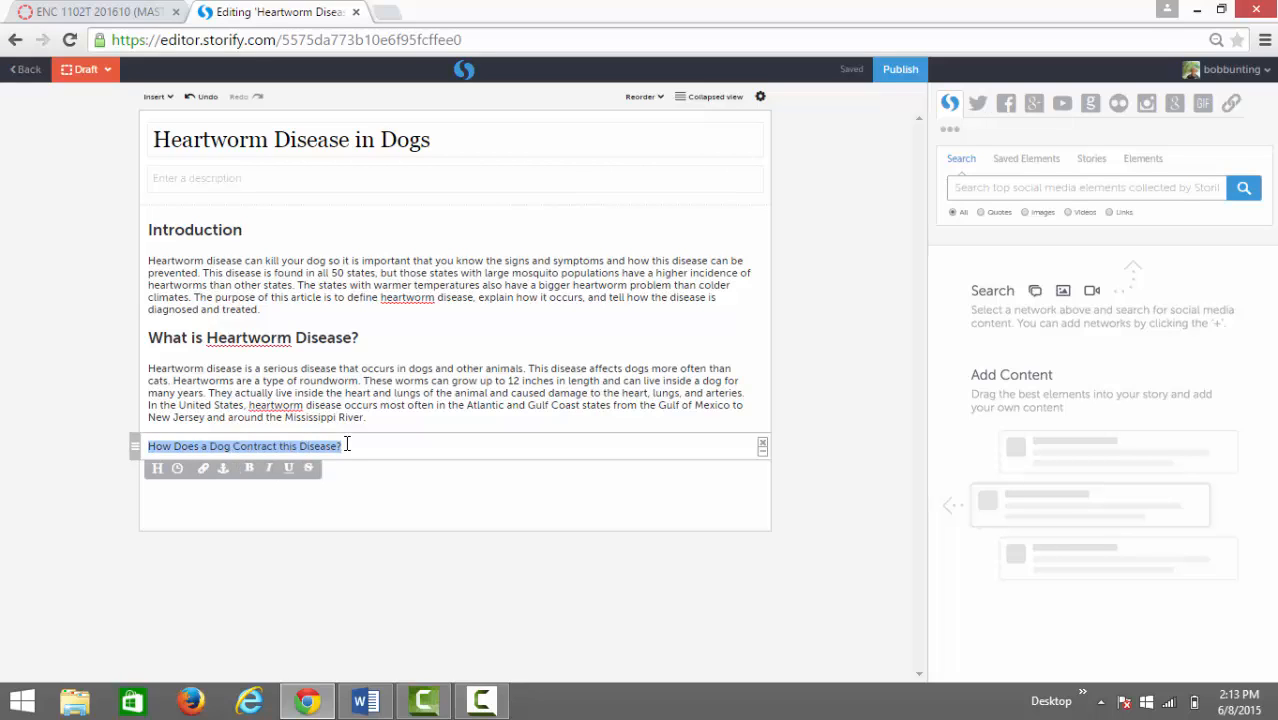
click(158, 471)
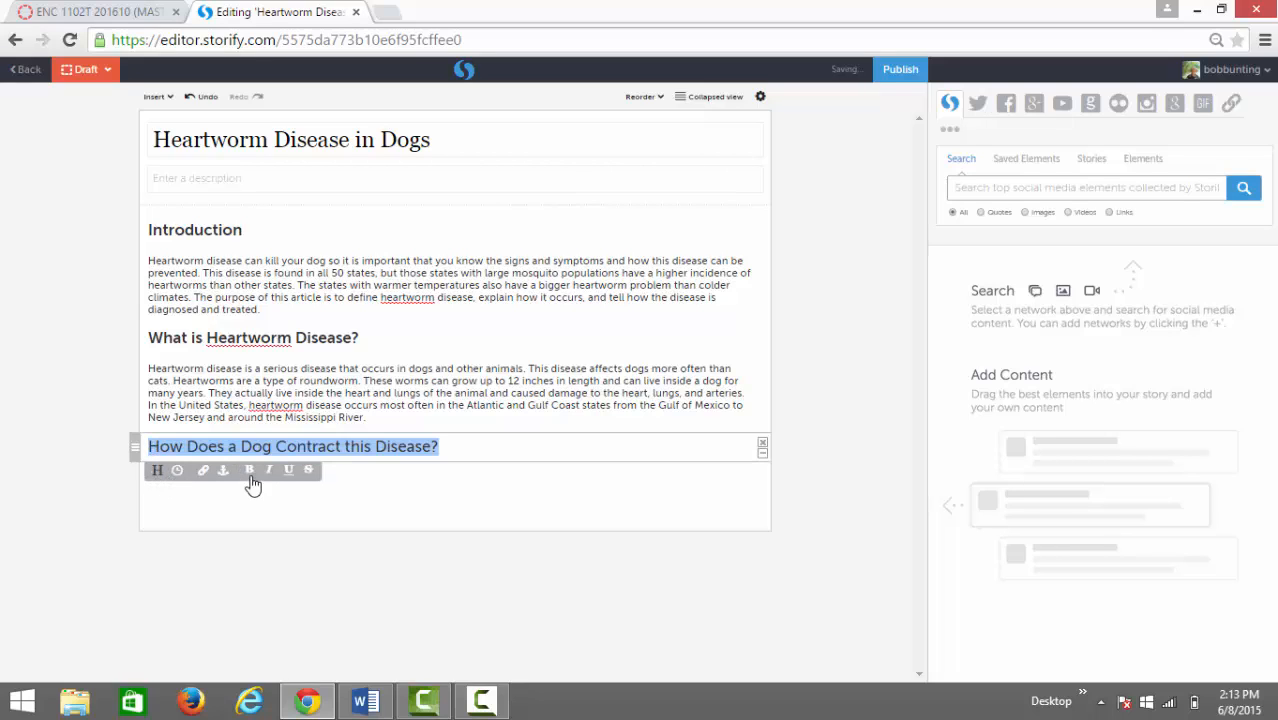
click(355, 478)
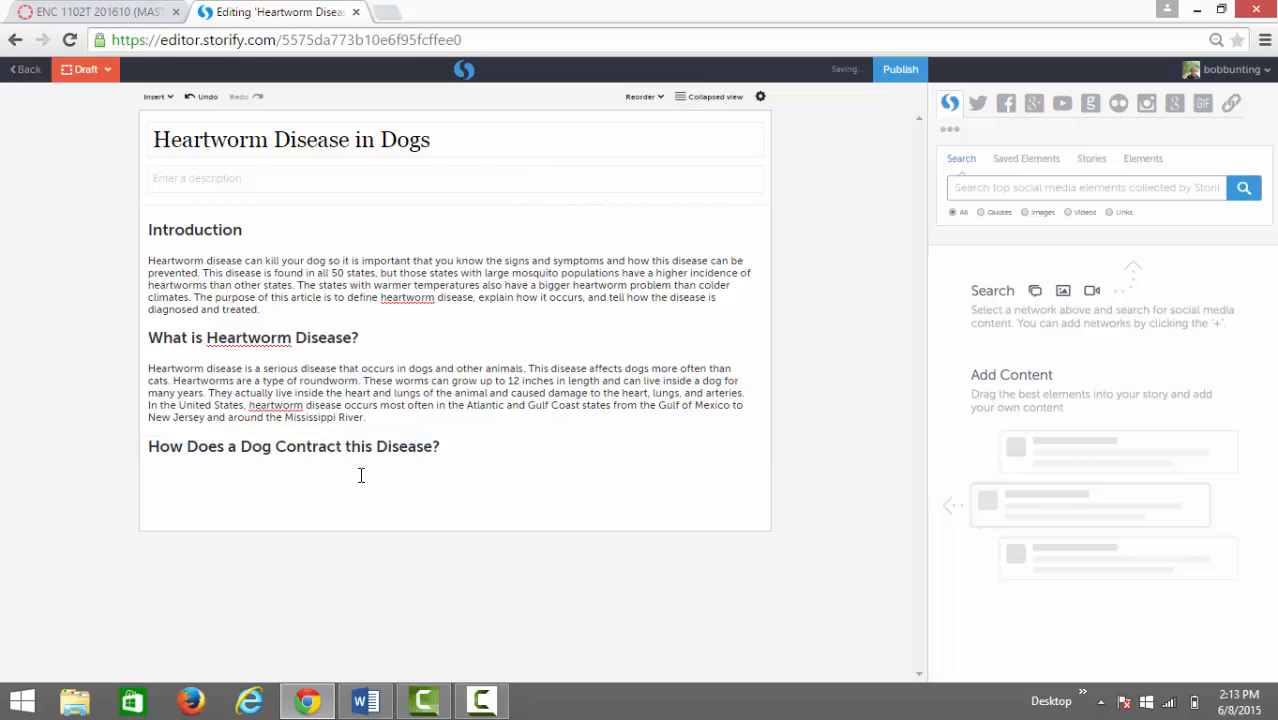
Switch to the Word document and copy the paragraph under "How Does a Dog Contract this Disease?"
key(alt+Tab)
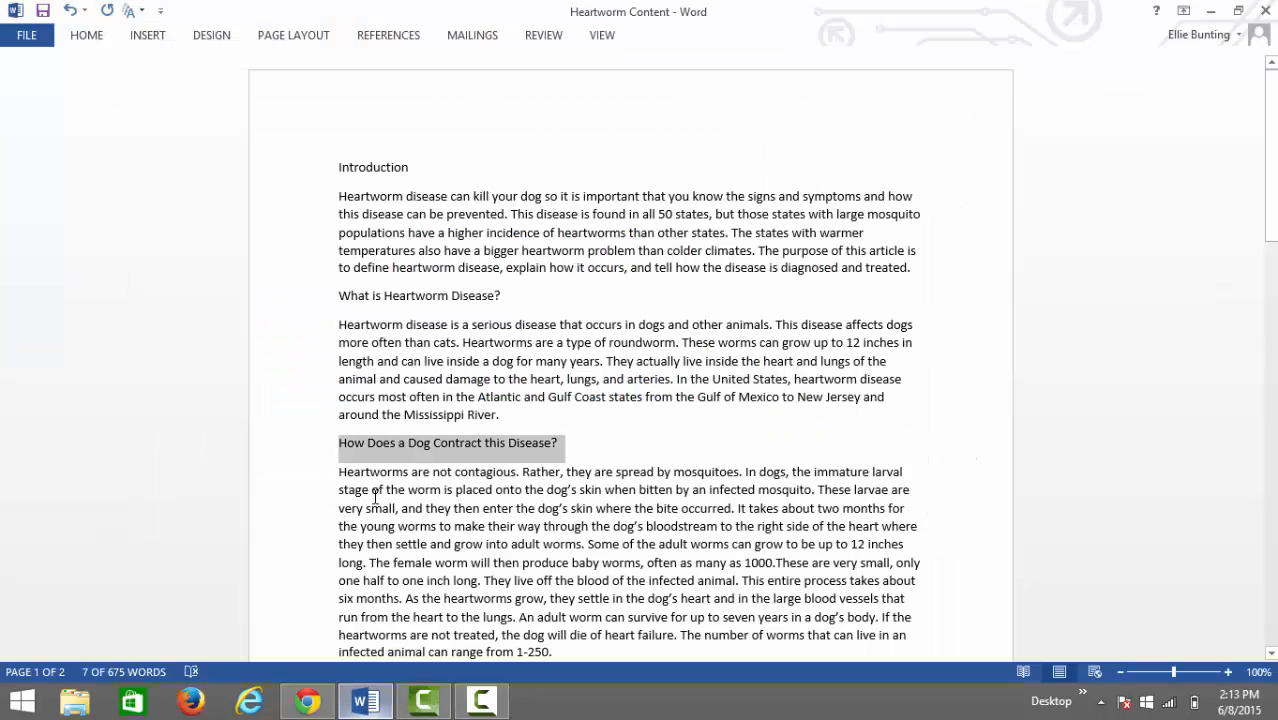
drag(344, 466, 552, 519)
key(ctrl+c)
scroll(506, 562, down, 2)
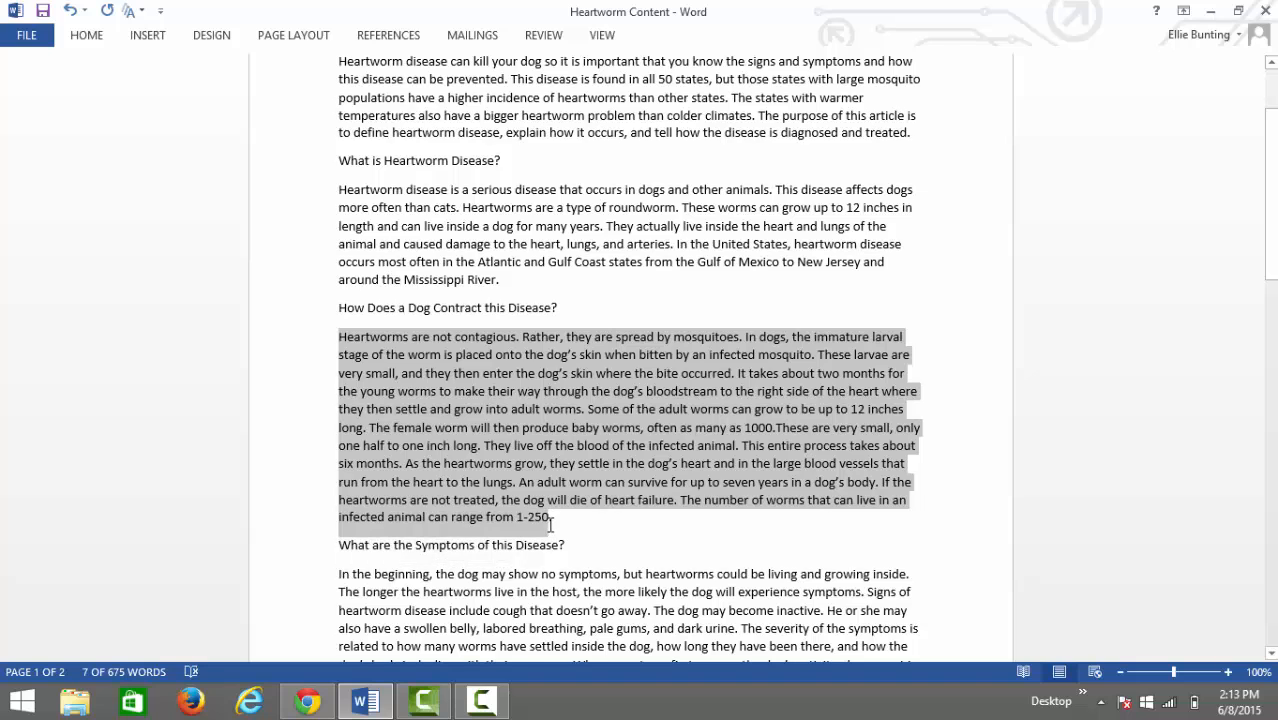
right_click(490, 435)
click(532, 180)
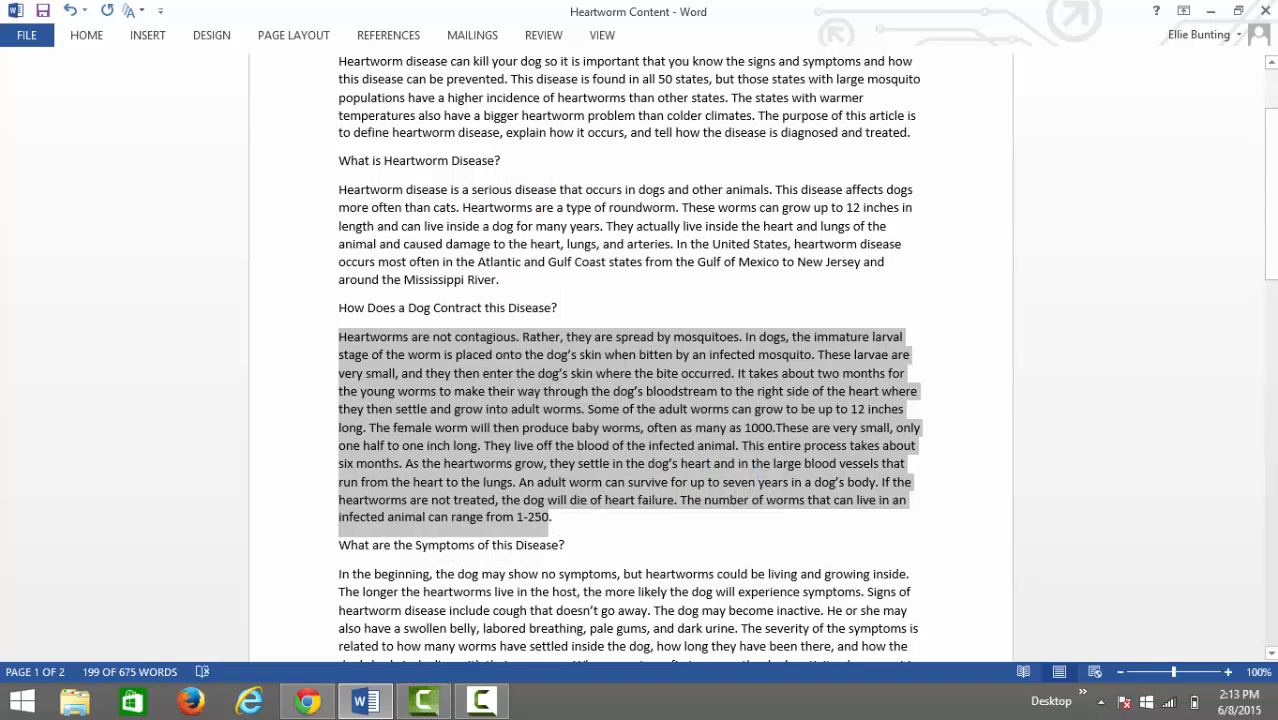
Return to the Storify story and paste the copied paragraph below the "How Does a Dog Contract this Disease?" heading
click(364, 703)
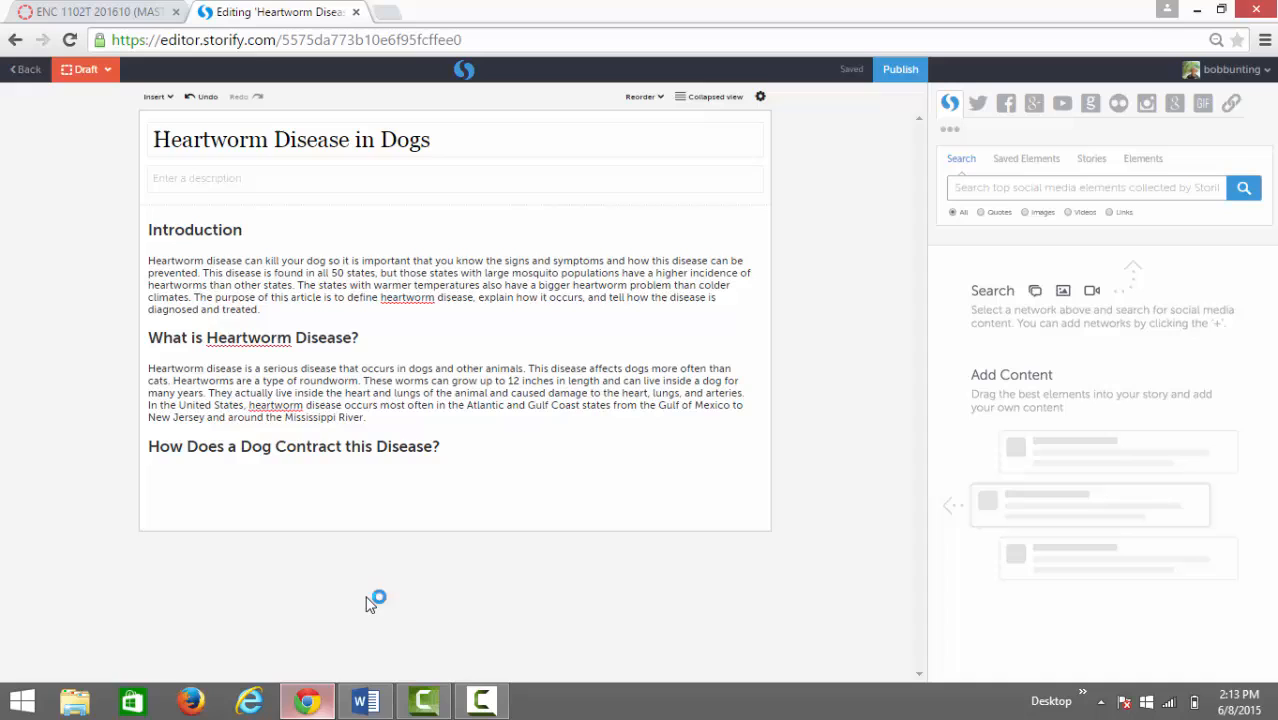
click(344, 483)
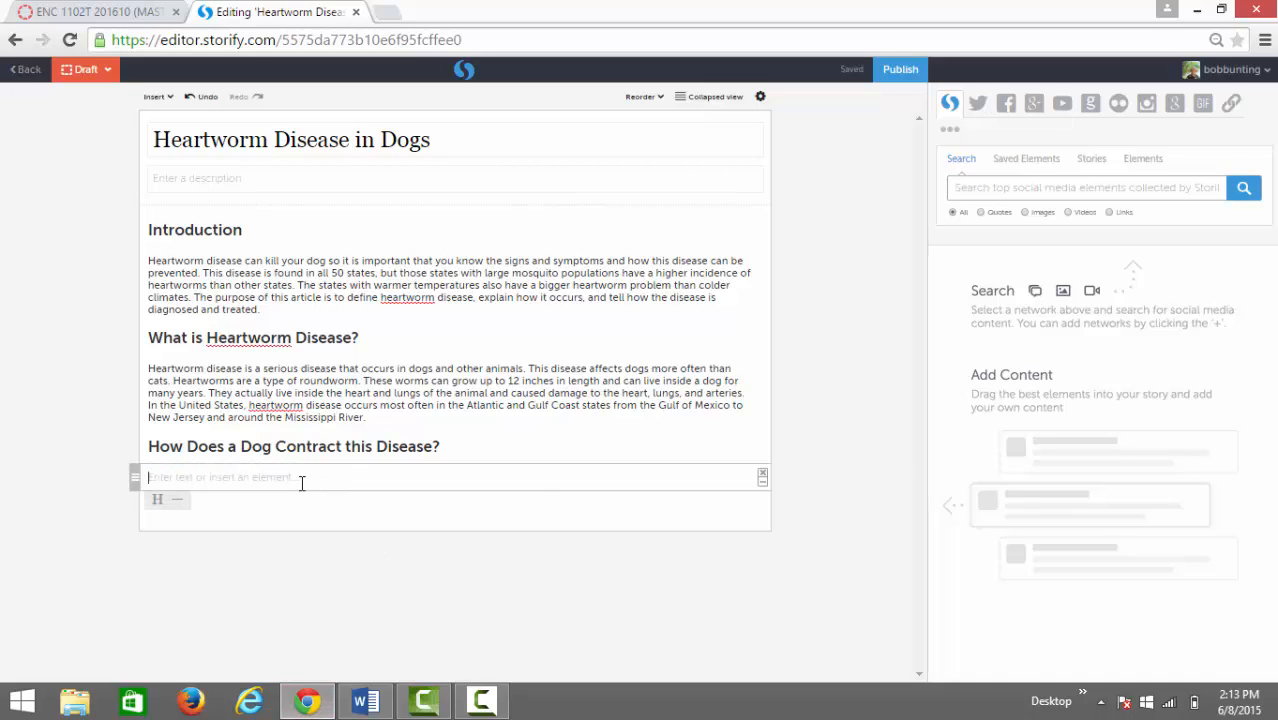
right_click(304, 482)
click(346, 328)
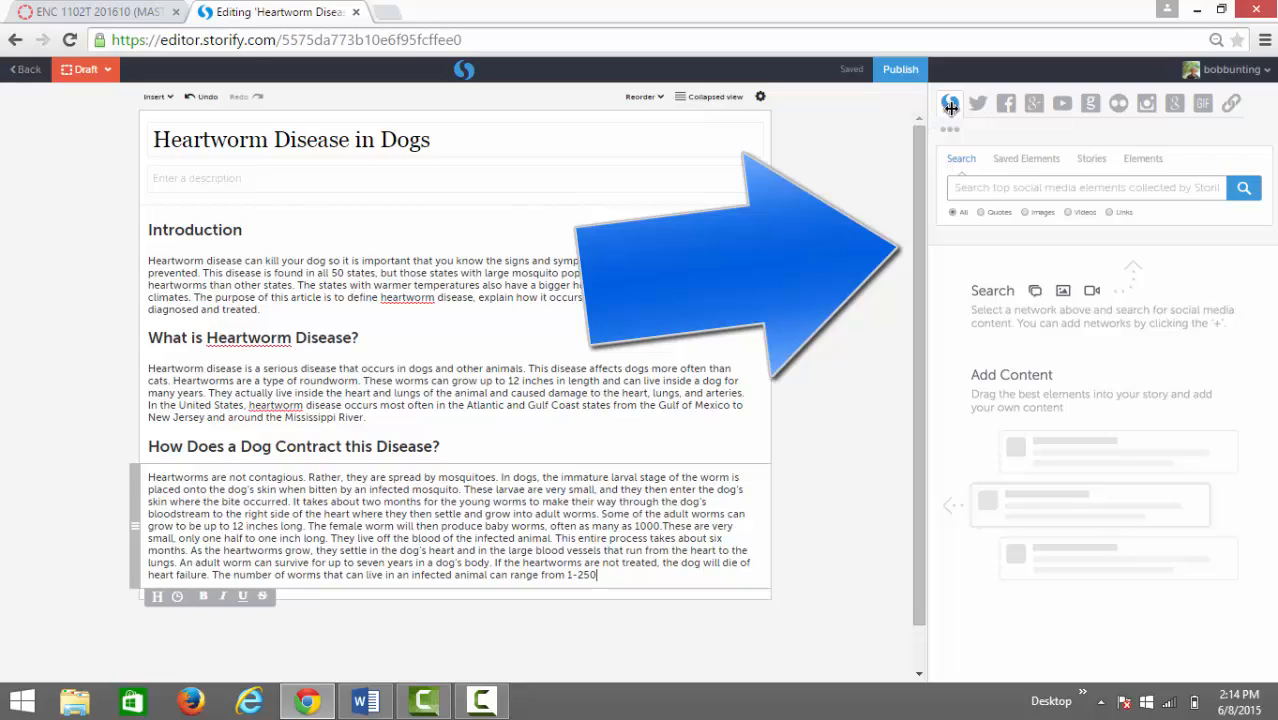
Search Google Images for "beagle" and insert the close-up photo of a beagle's head above the Introduction heading
click(1175, 106)
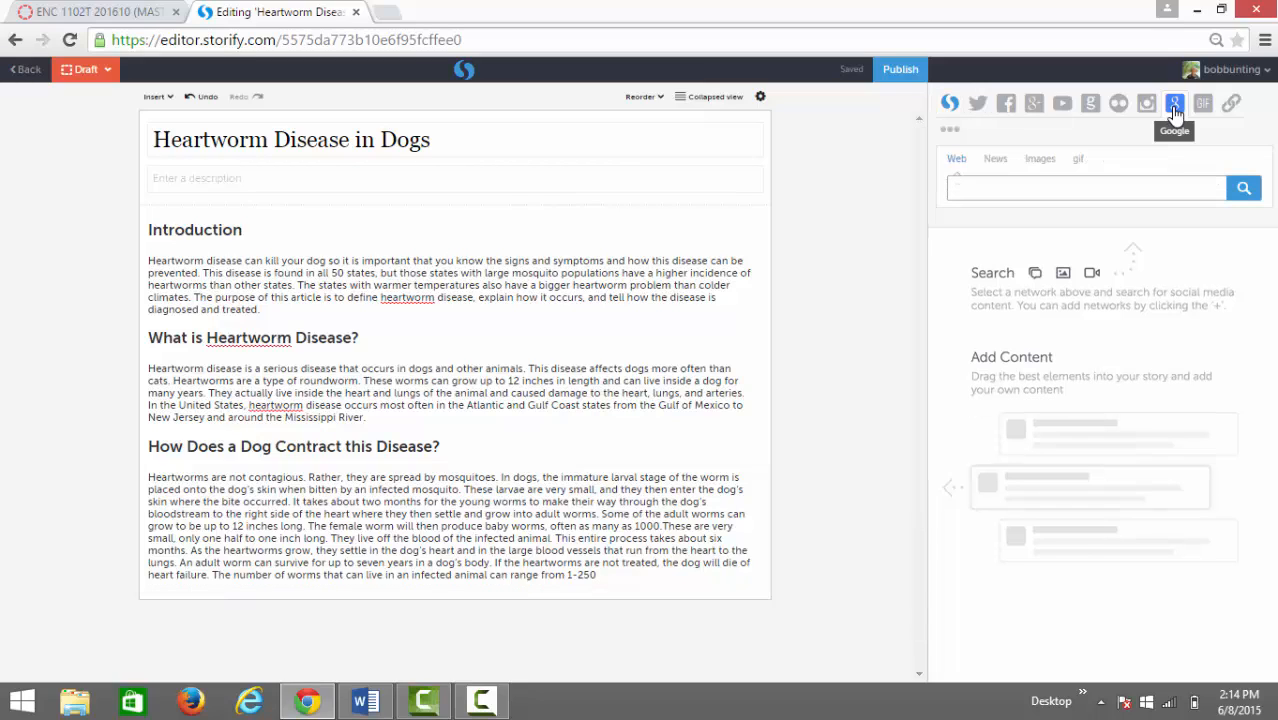
click(1038, 185)
text(beagle)
click(1241, 192)
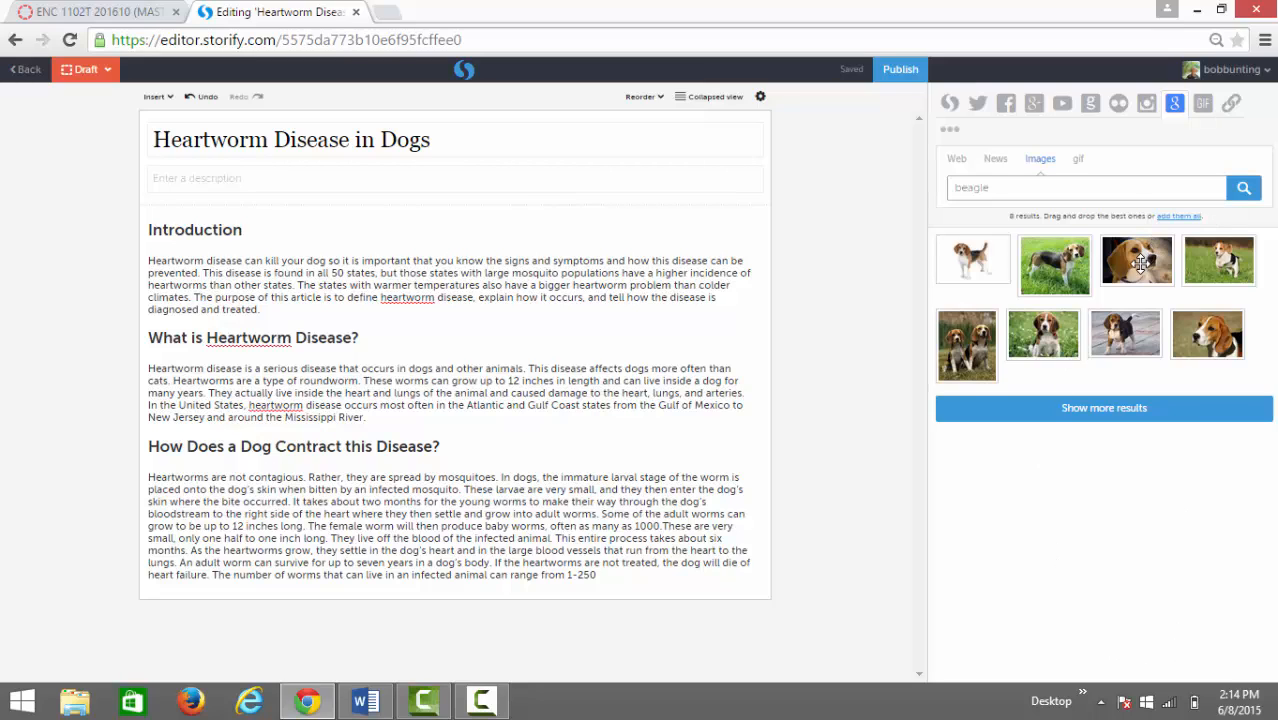
drag(1141, 263, 320, 182)
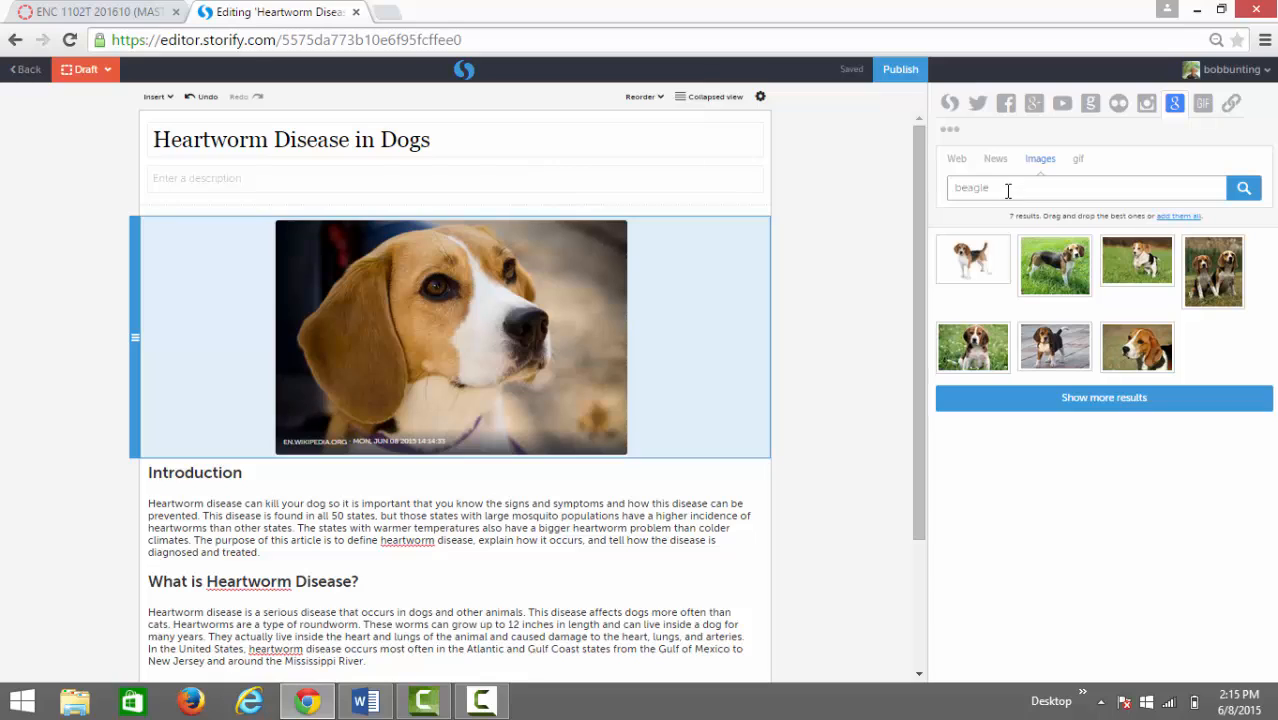
Replace the image search term with "heartworm" and run the search
drag(1008, 190, 893, 214)
text(heartworm)
key(Return)
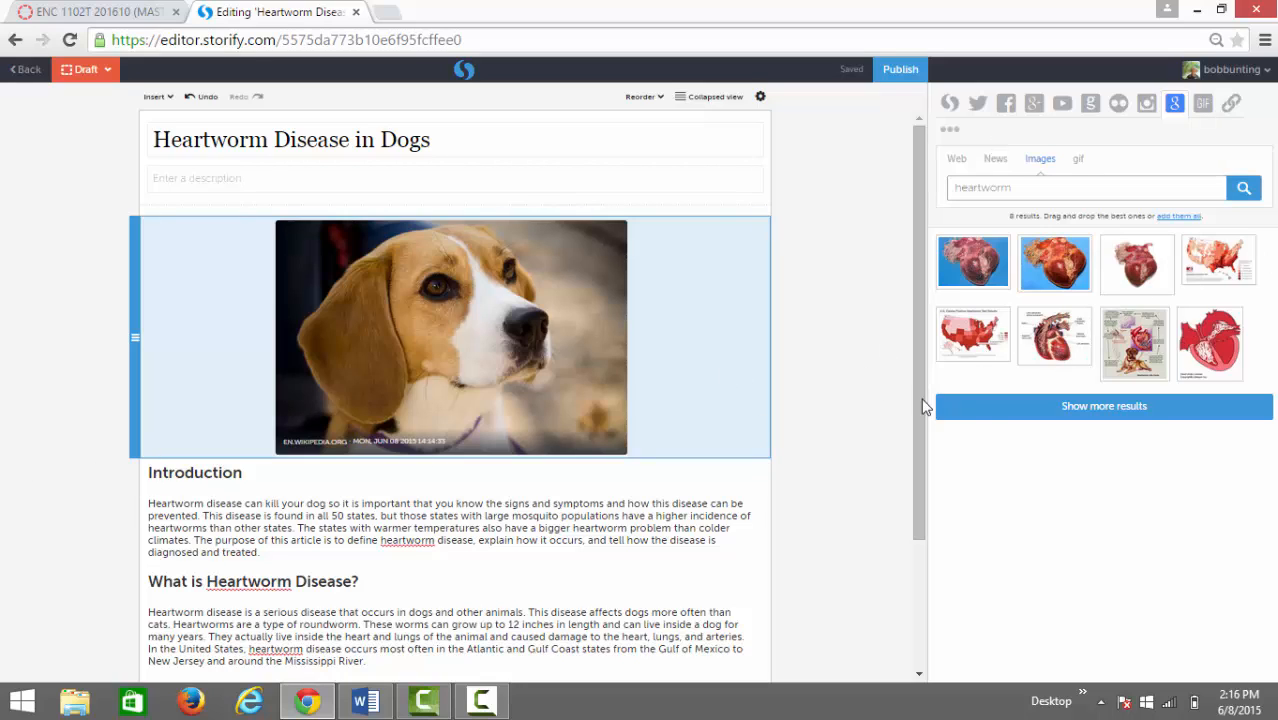
Load more heartworm image results and insert the photo of a heart with pale worms directly below the "What is Heartworm Disease?" heading
click(1123, 416)
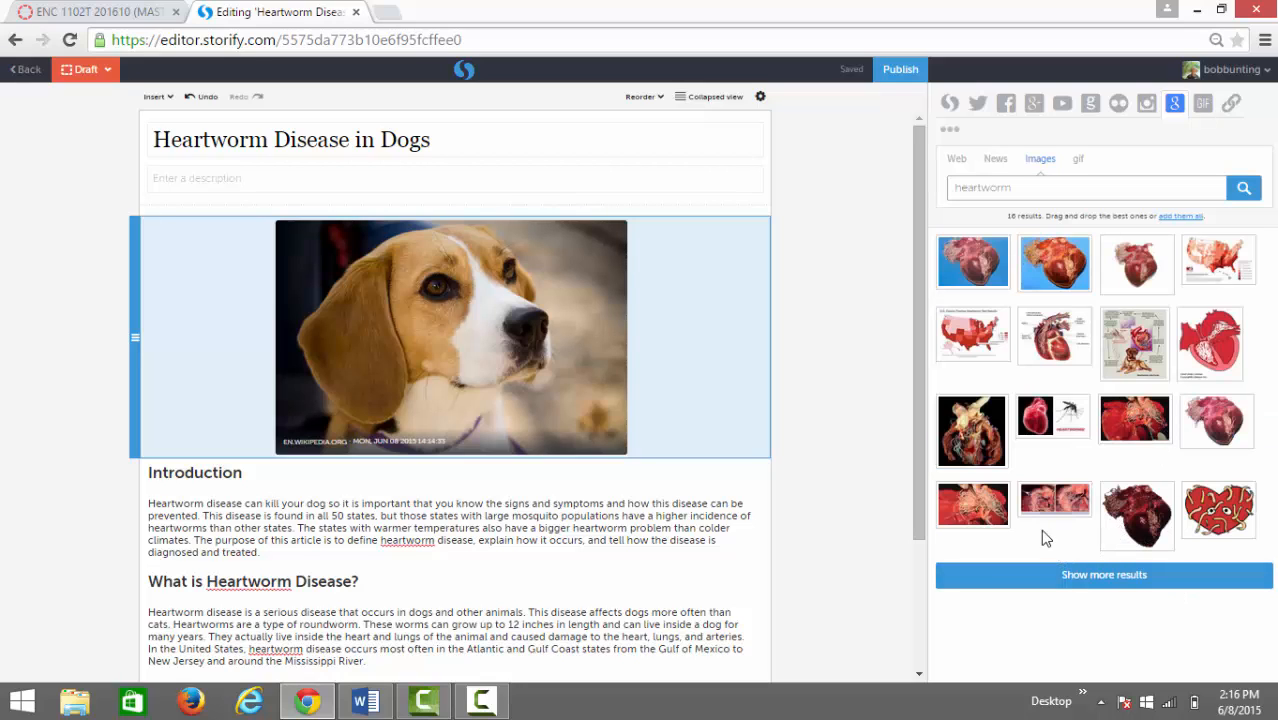
click(1136, 577)
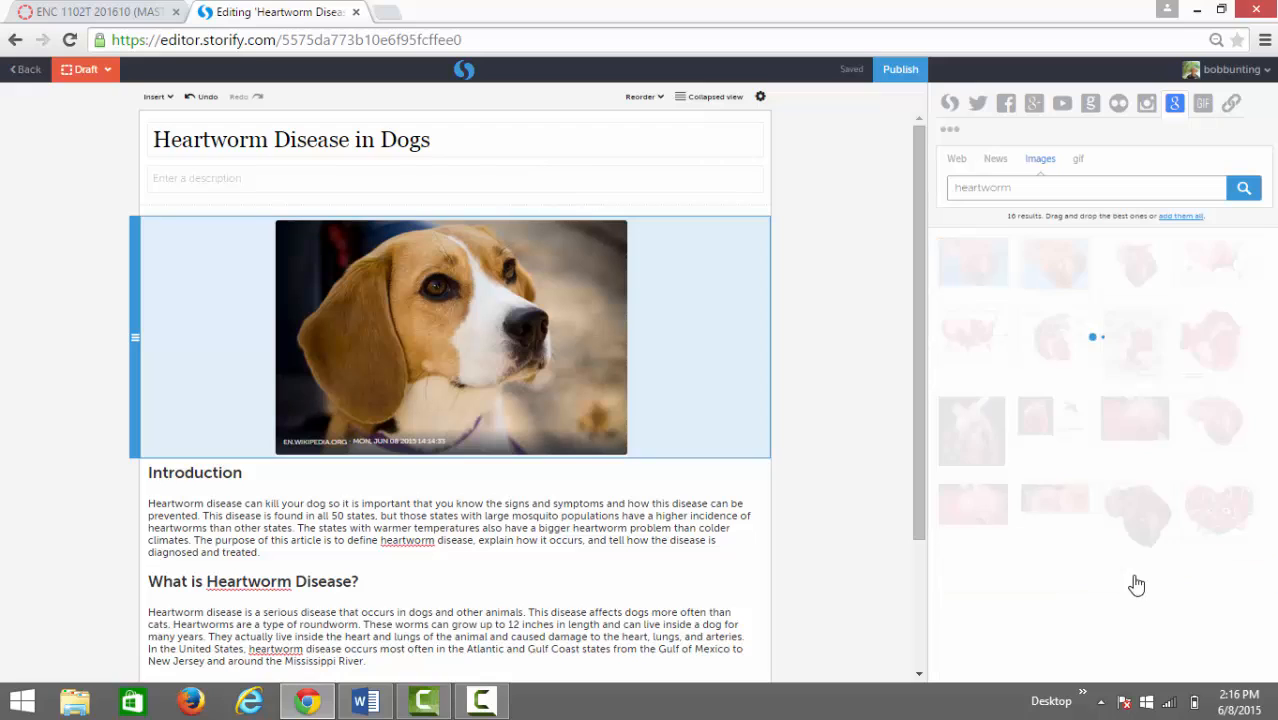
scroll(1138, 535, down, 2)
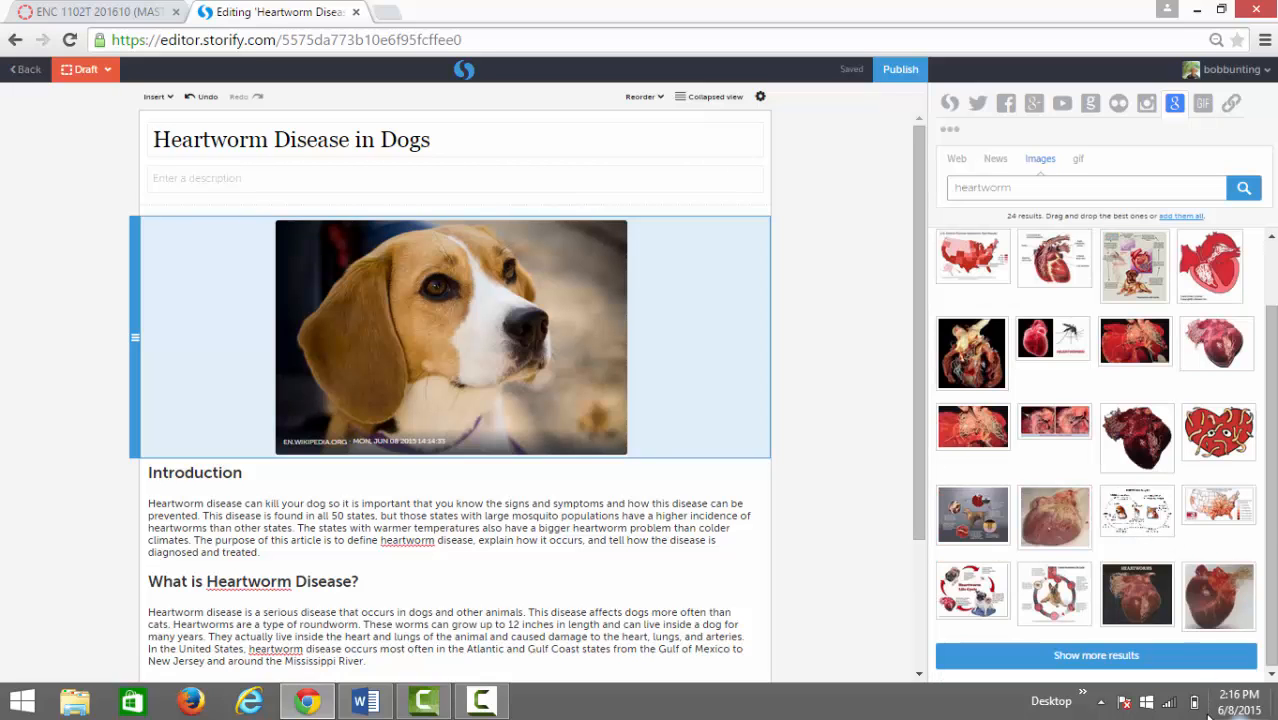
click(1106, 658)
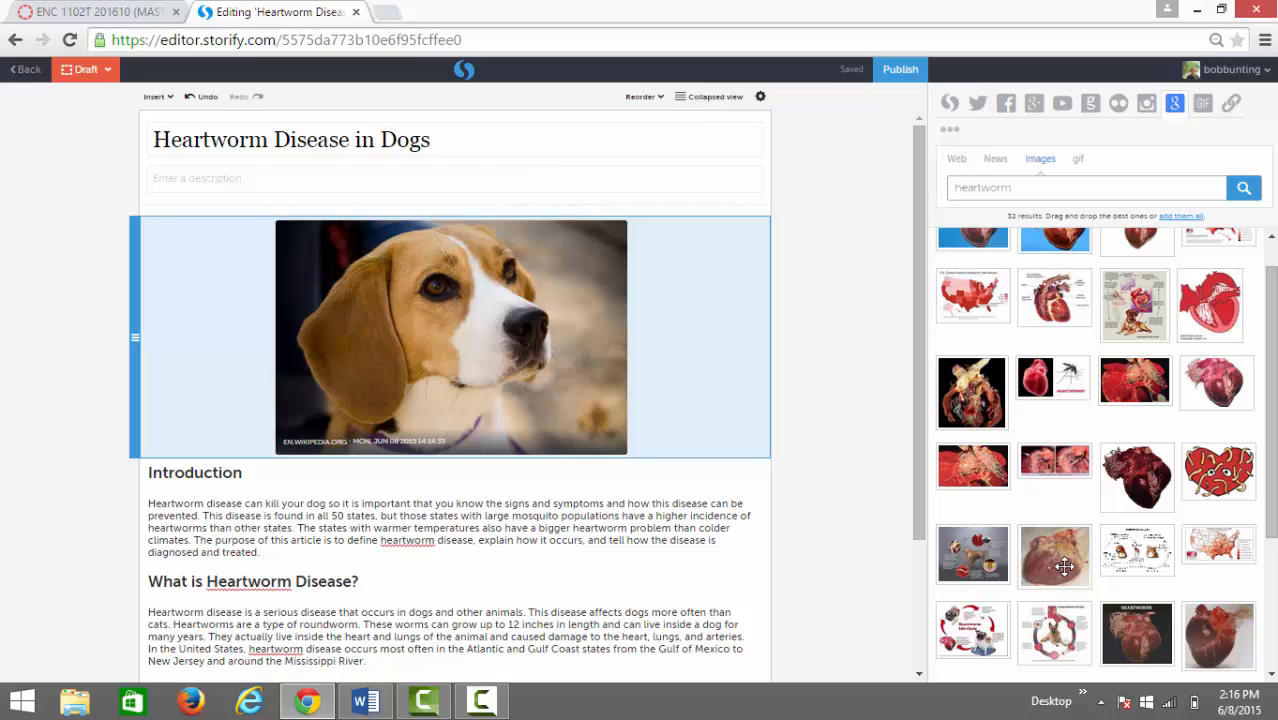
drag(1053, 551, 374, 582)
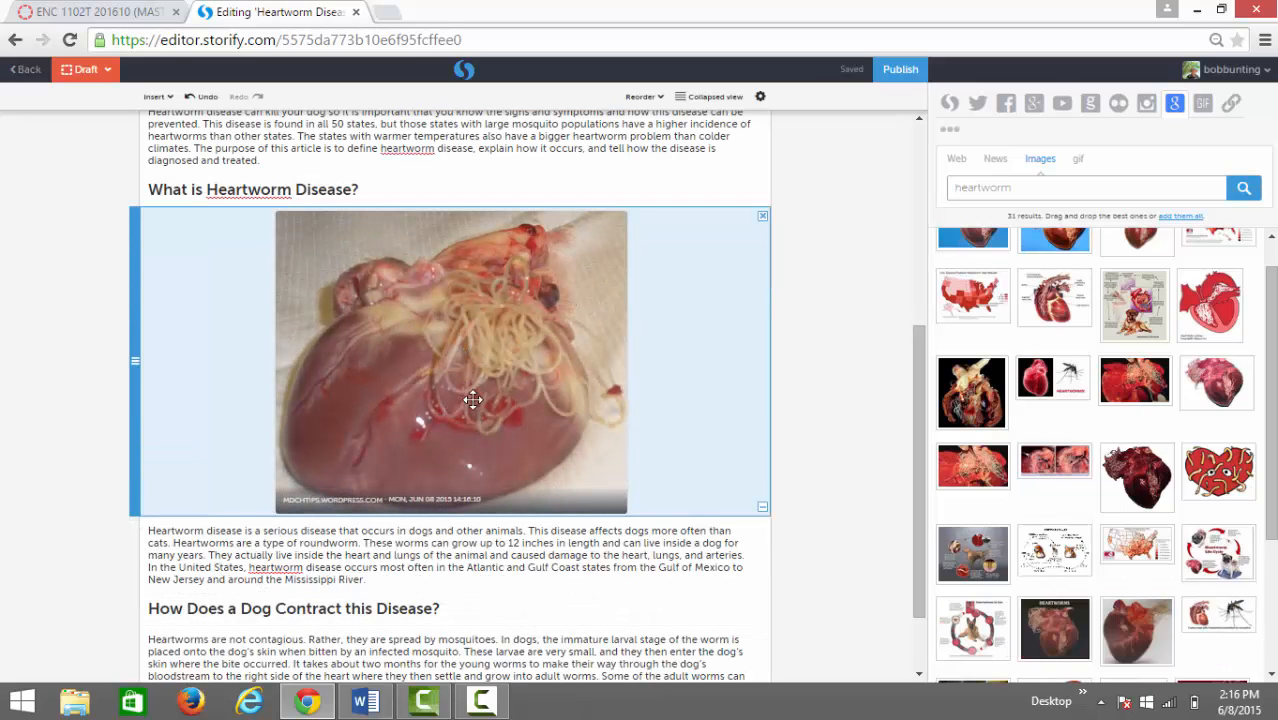
scroll(661, 311, down, 1)
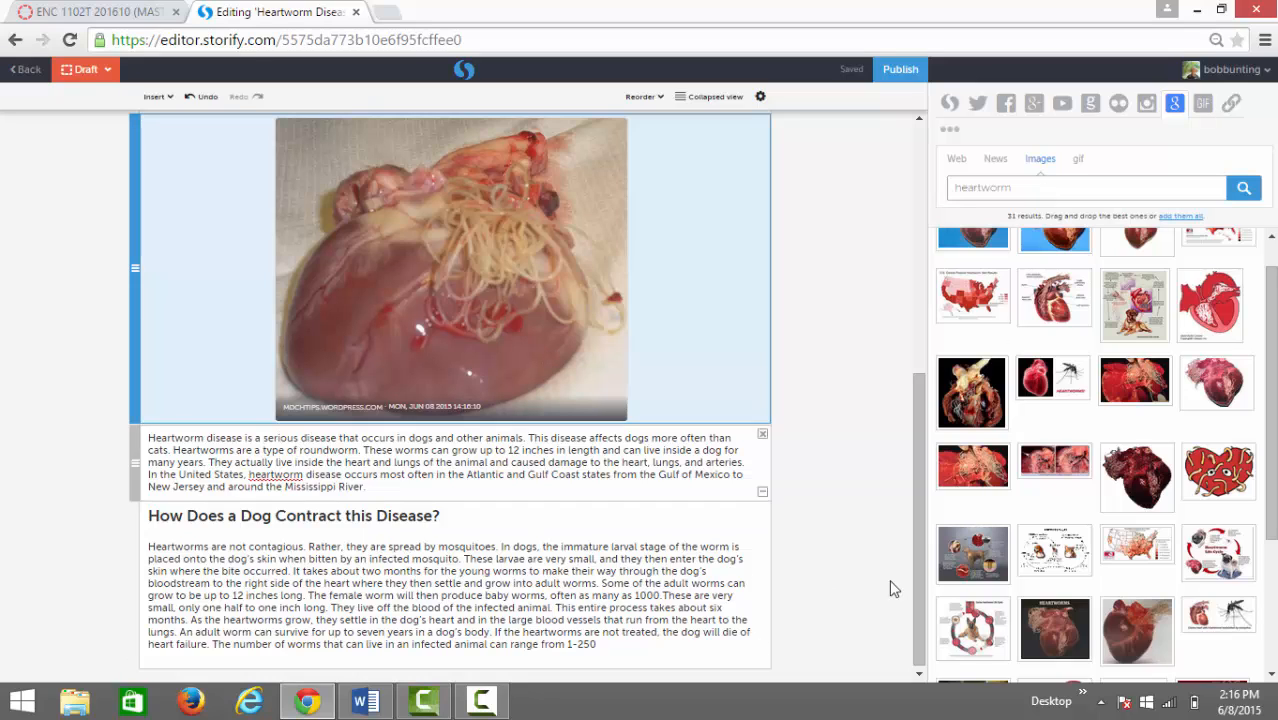
Insert the heartworm life cycle diagram with the standing dog directly below the "How Does a Dog Contract this Disease?" heading
drag(985, 552, 420, 530)
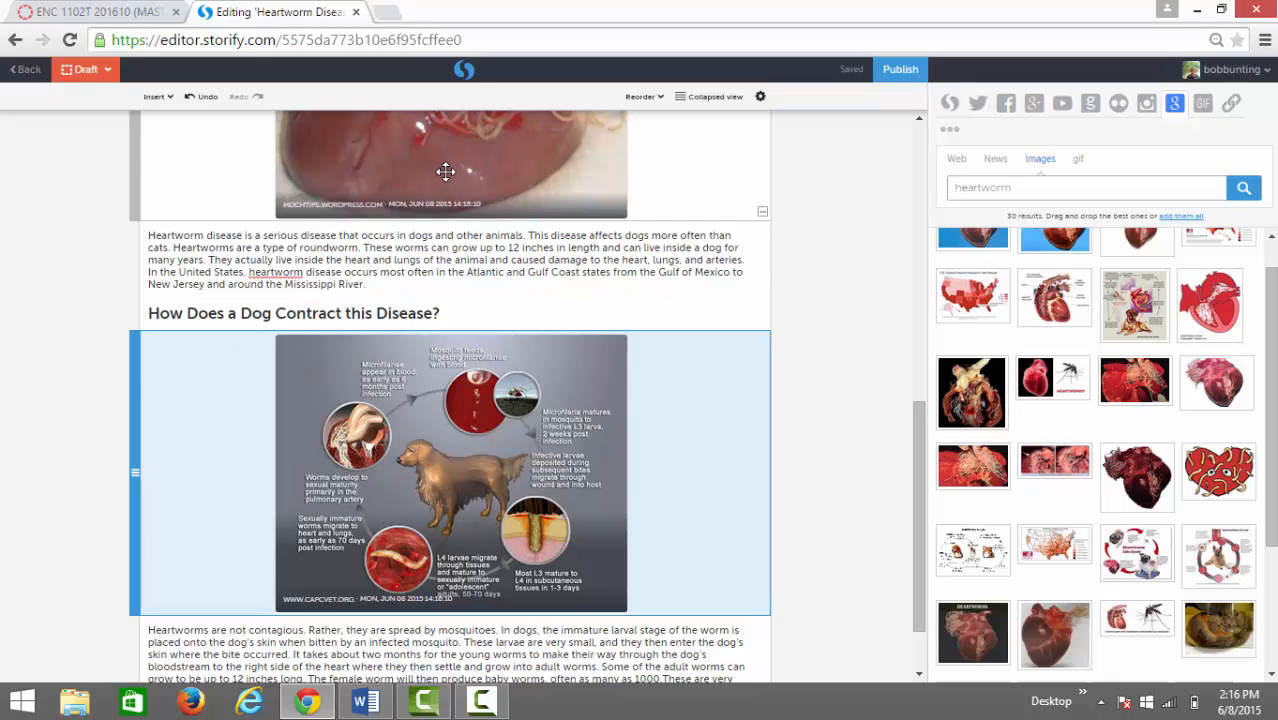
scroll(670, 405, down, 1)
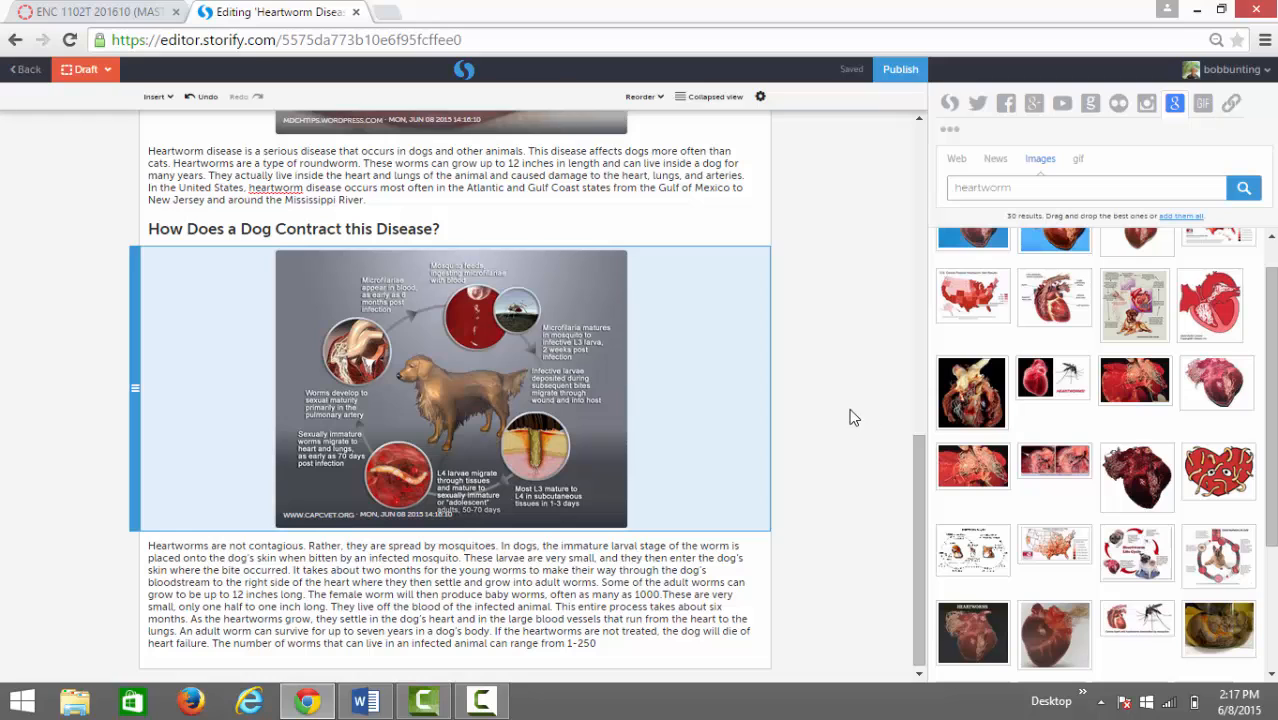
Search the web for "heartworm" and add the WebMD "Facts and Myths" and Drs. Foster and Smith "Heartworm Treatment" links below the last paragraph
click(635, 663)
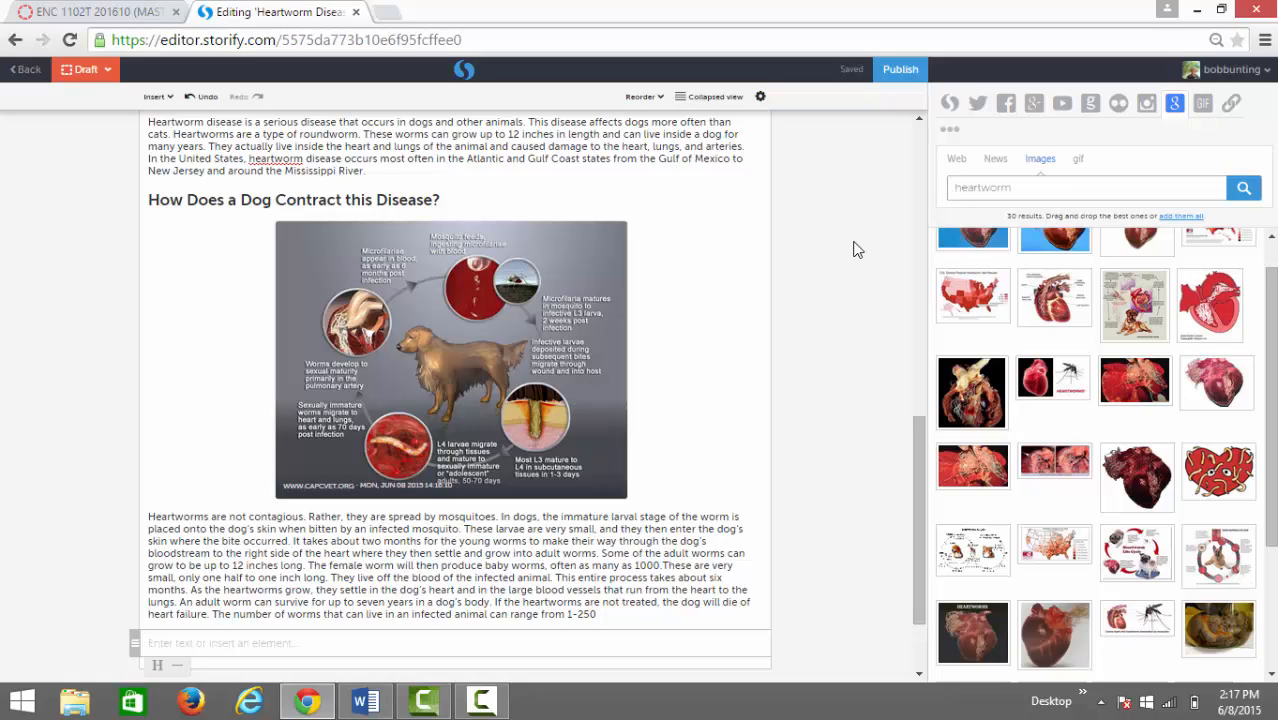
click(957, 162)
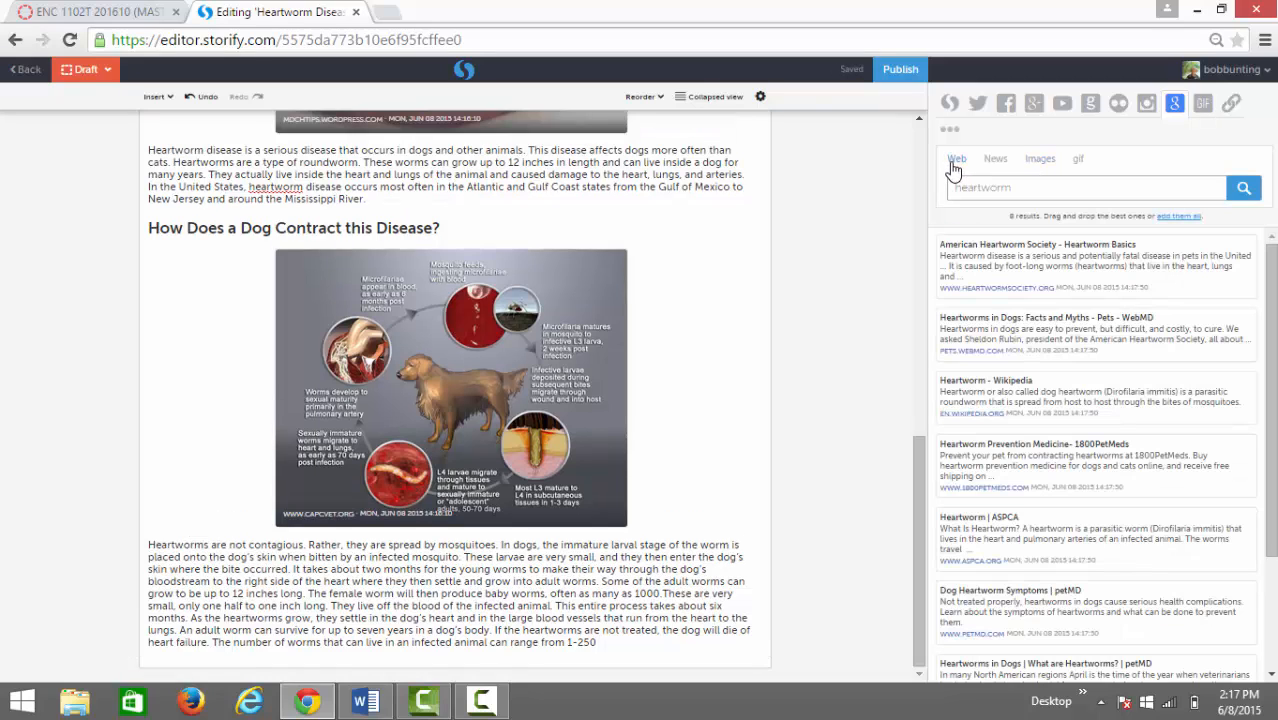
click(1022, 187)
scroll(1070, 529, down, 3)
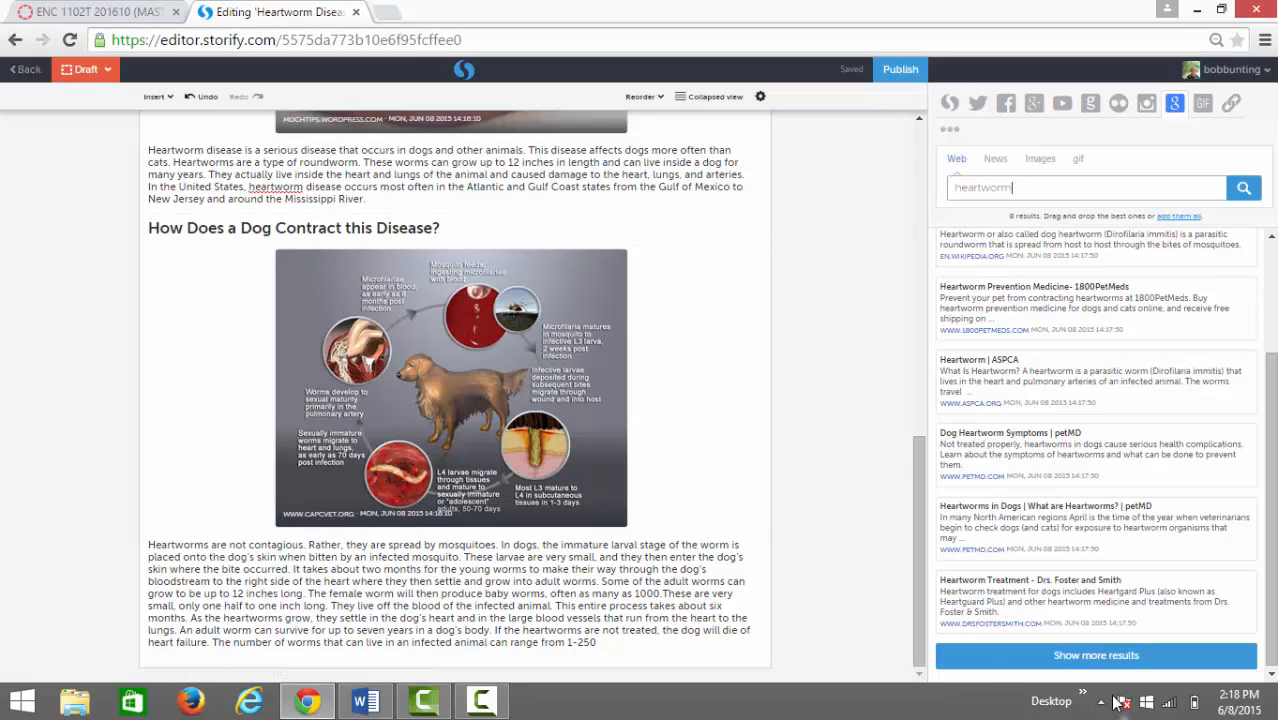
scroll(1043, 558, up, 3)
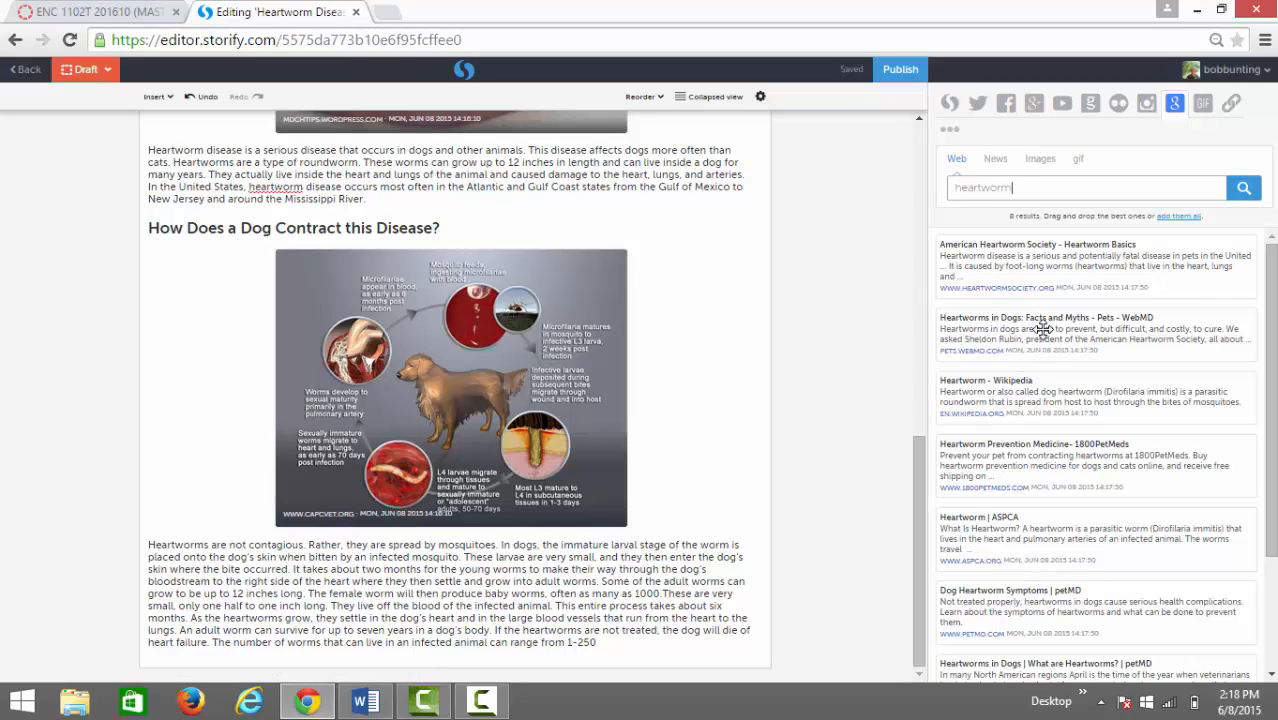
drag(1043, 329, 440, 672)
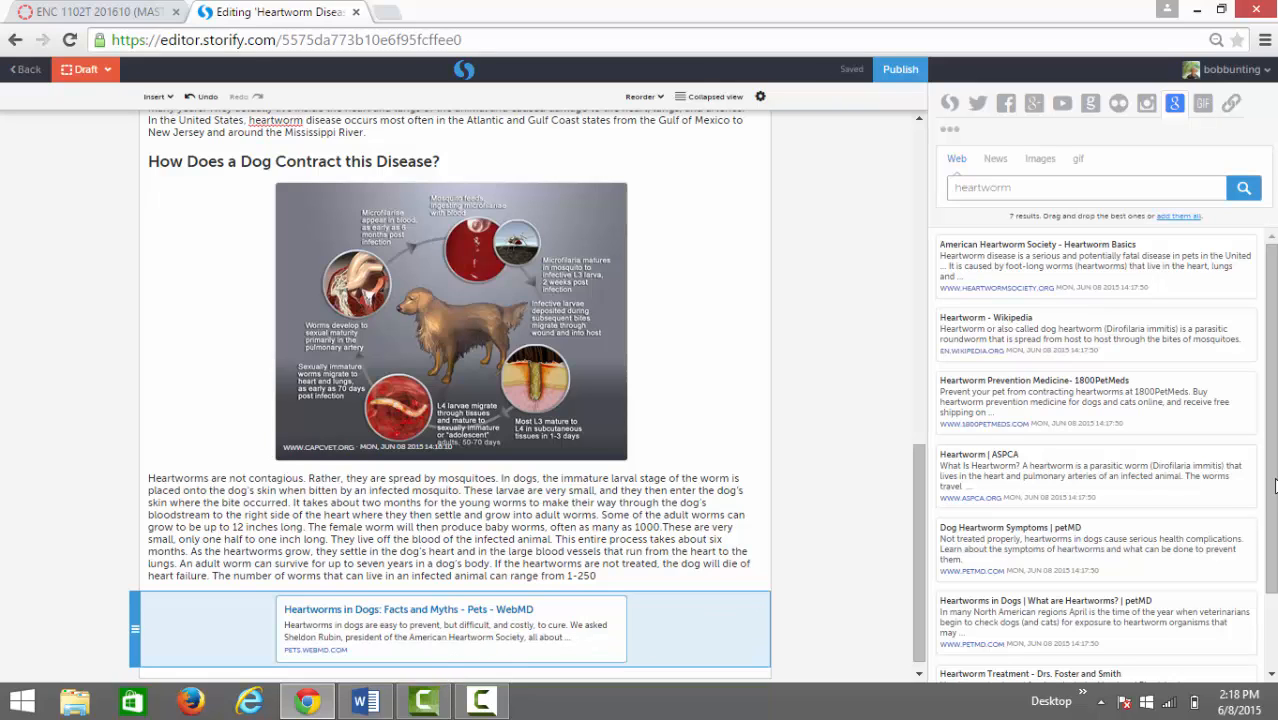
scroll(1120, 461, down, 2)
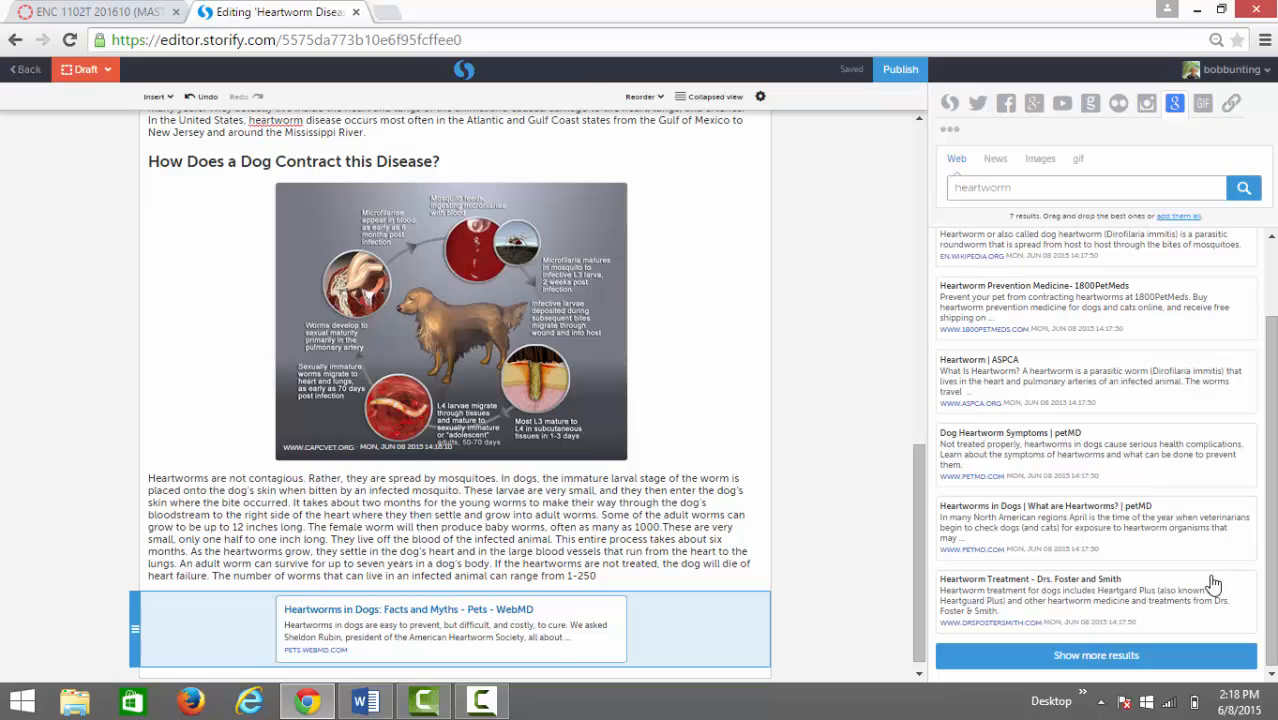
drag(1124, 600, 513, 714)
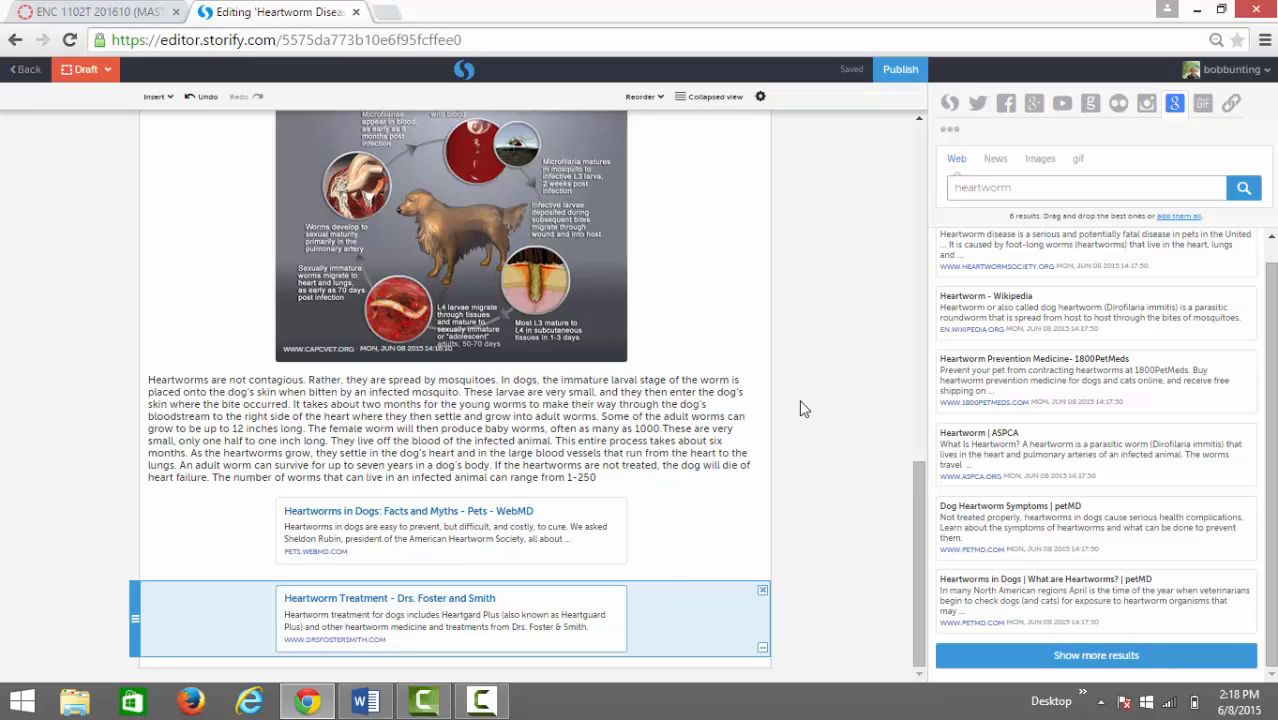
Search YouTube for "heartworm" and add the "Heartworm Prevention" video at the end of the story, below the treatment link
click(1062, 106)
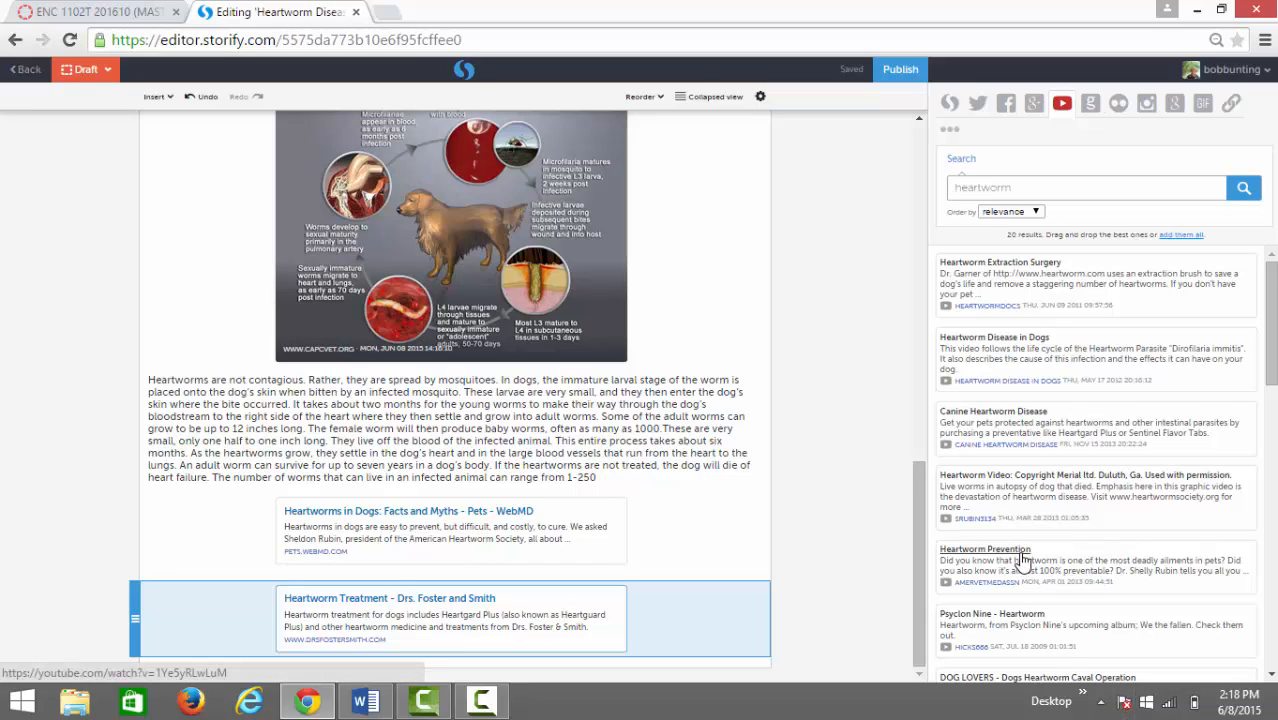
drag(1022, 561, 371, 665)
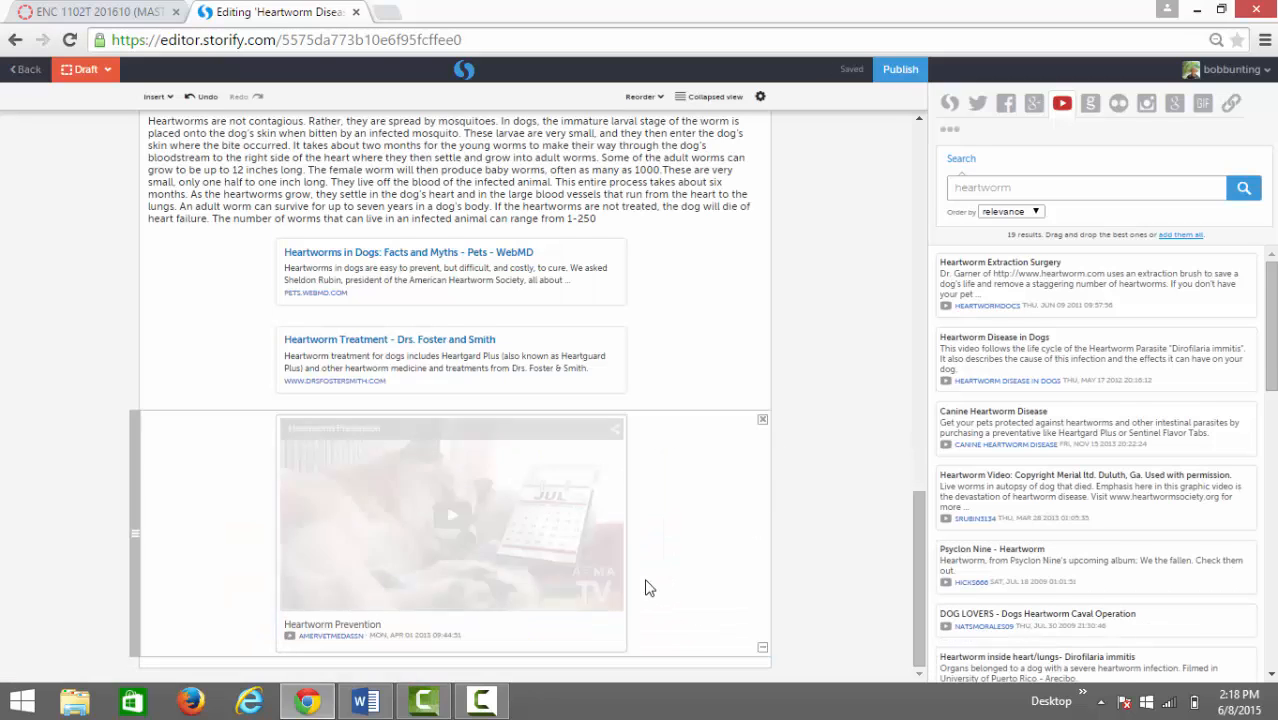
Add the text "The follow article talks about......" between the WebMD link and the Heartworm Treatment link
scroll(659, 410, up, 3)
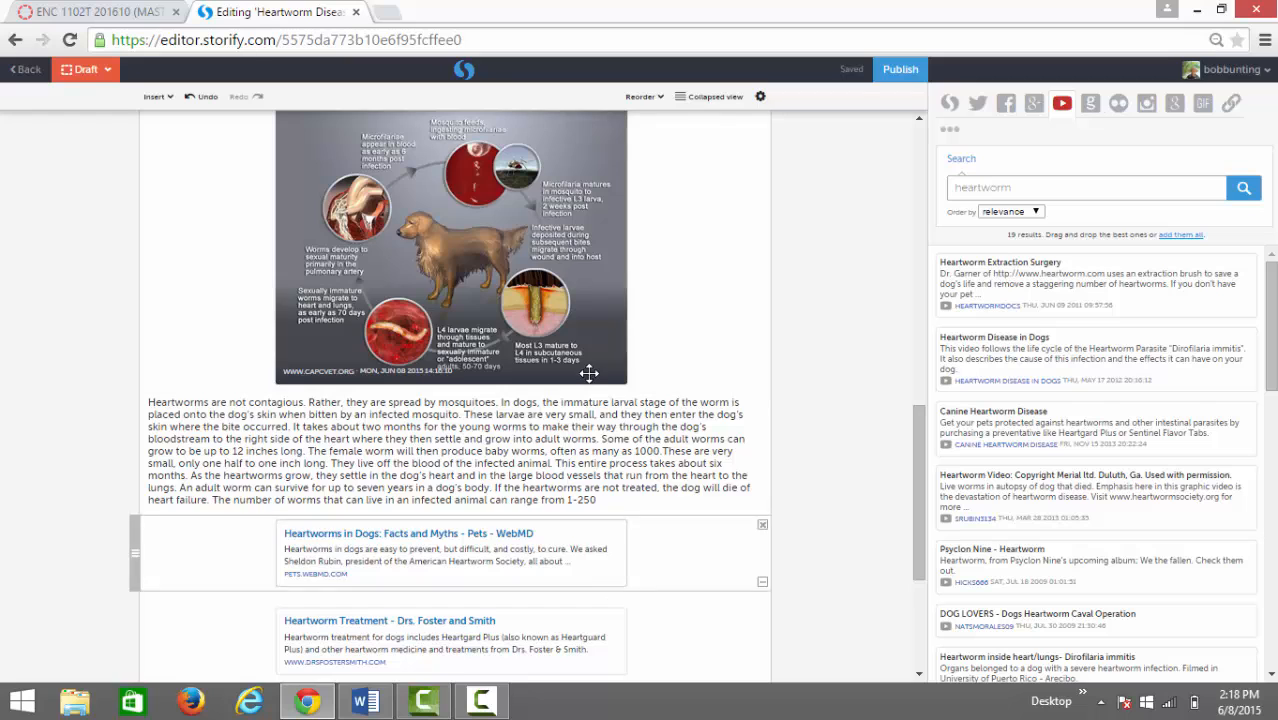
scroll(585, 365, up, 10)
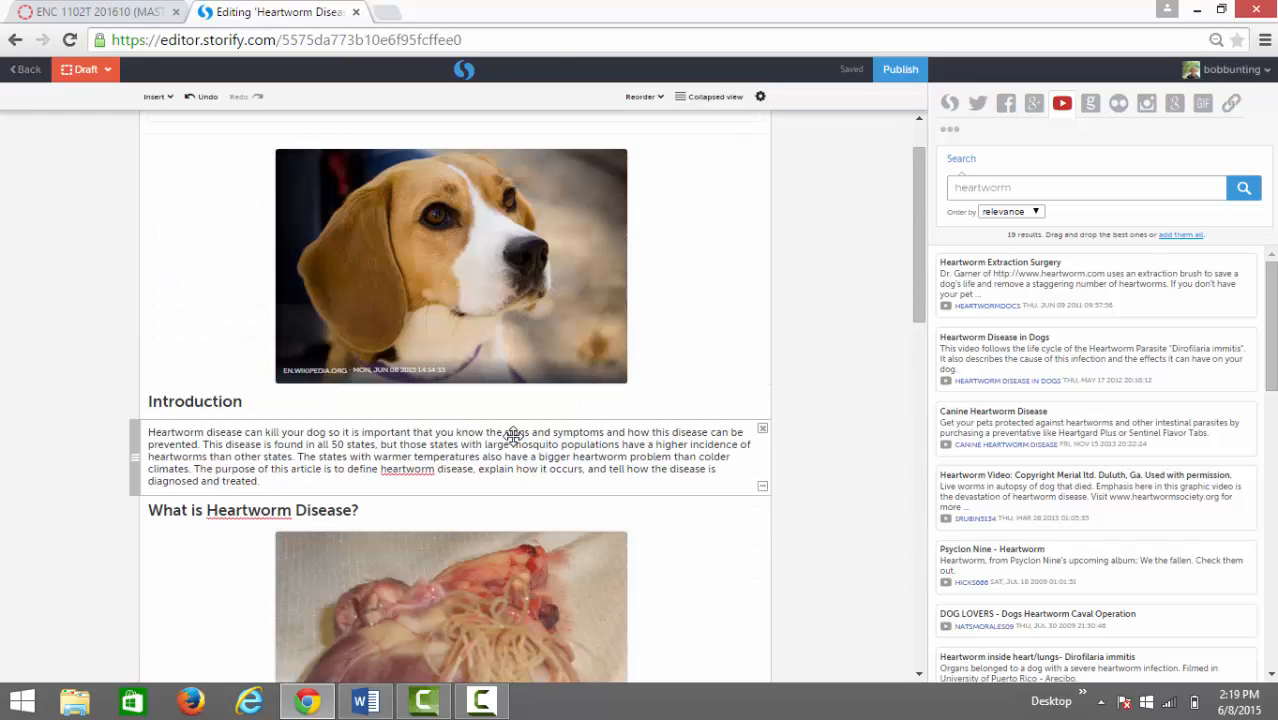
scroll(536, 465, down, 7)
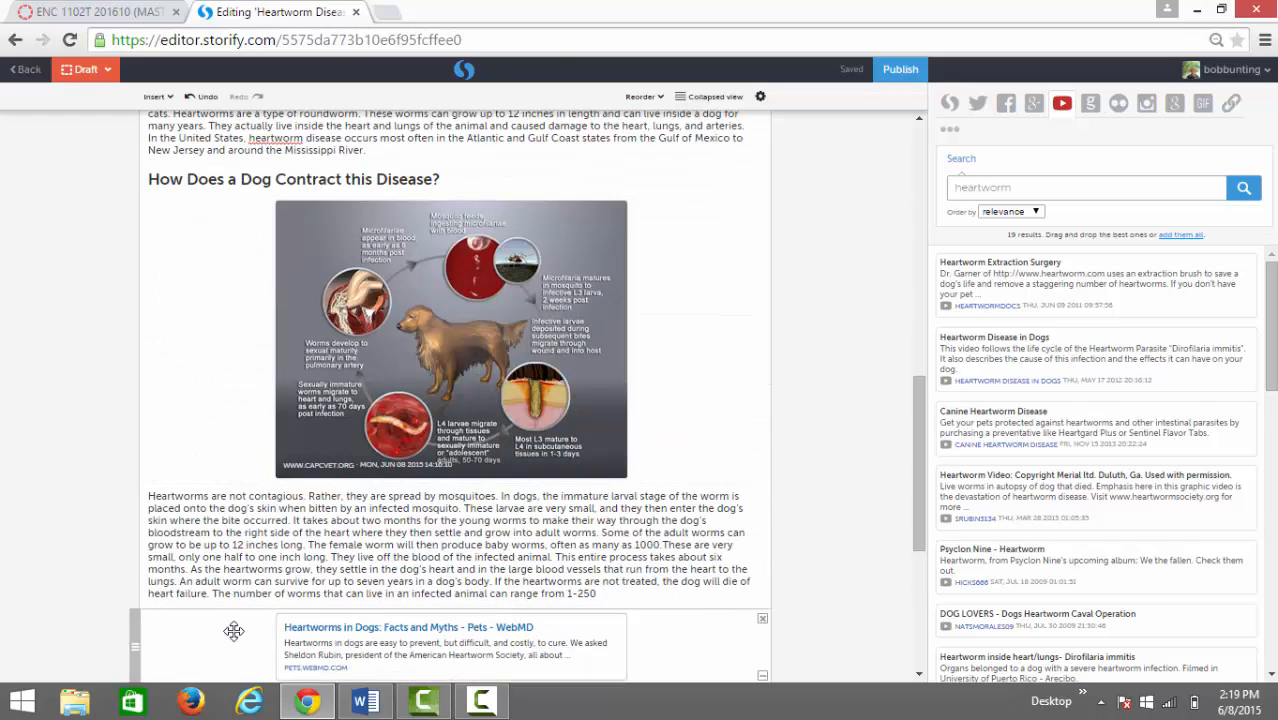
scroll(500, 397, down, 4)
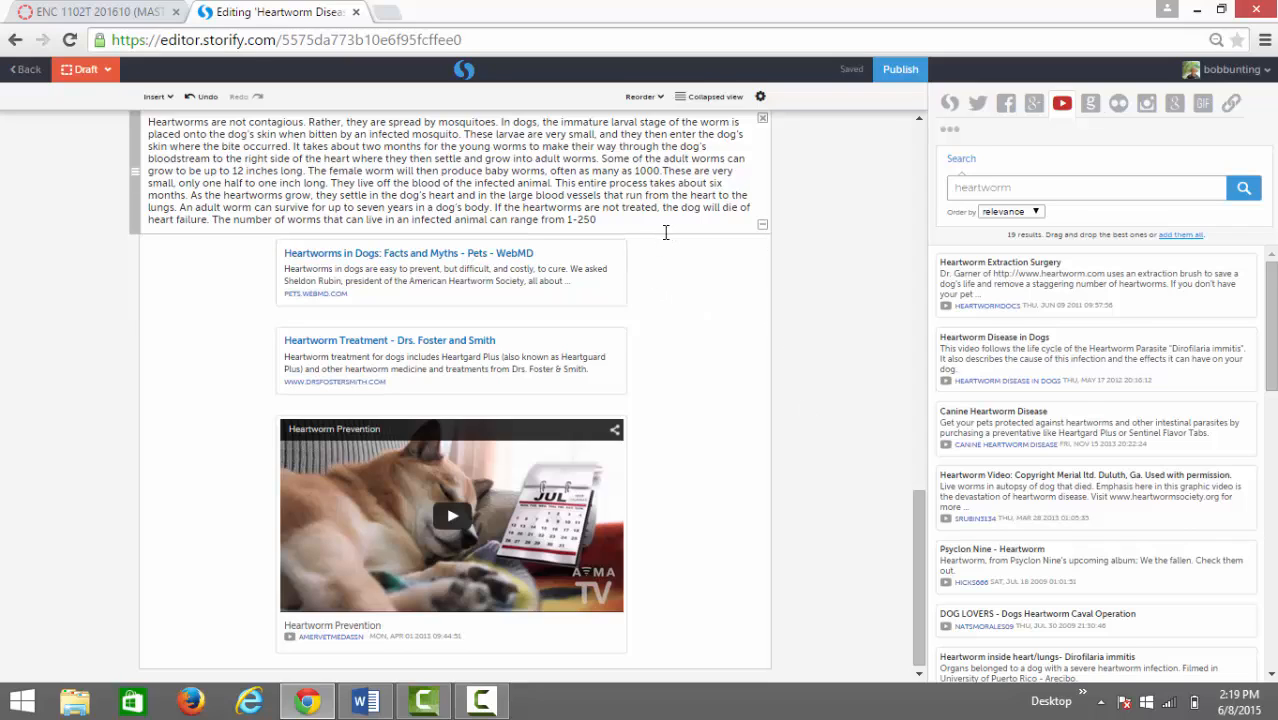
click(639, 313)
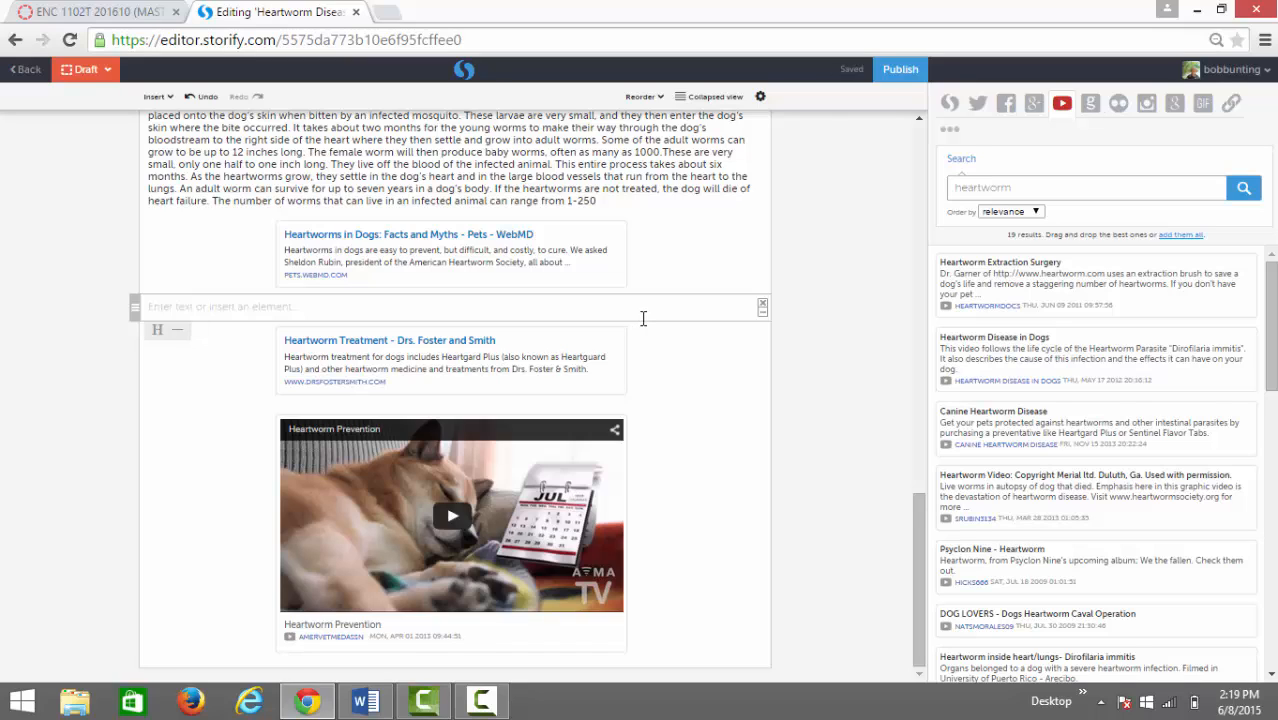
text(The)
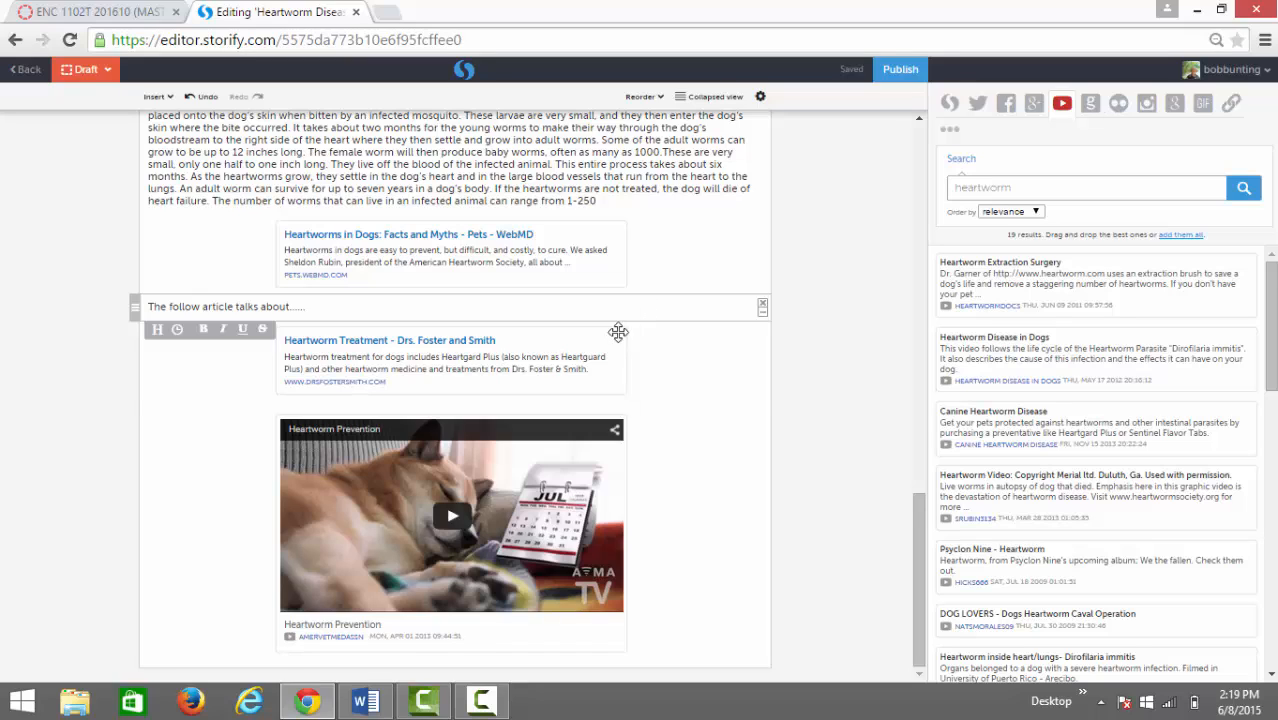
Publish the "Heartworm Disease in Dogs" story and open its published page
scroll(798, 447, up, 15)
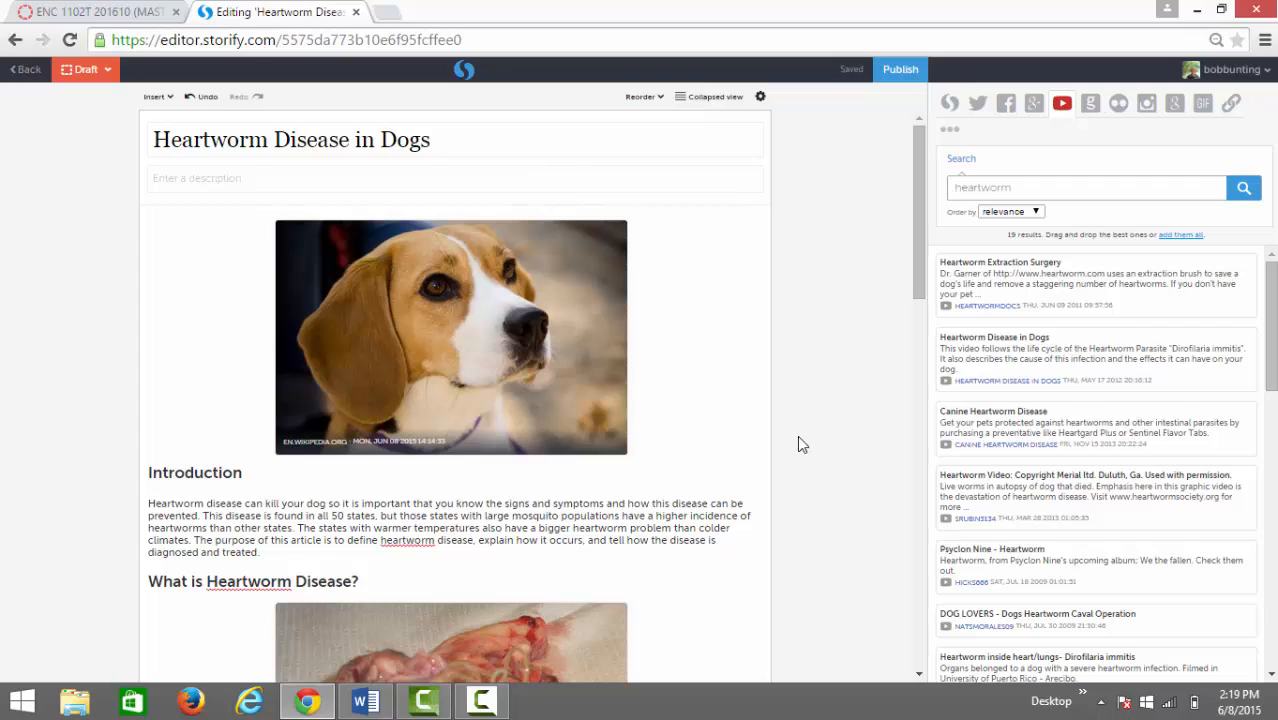
click(897, 75)
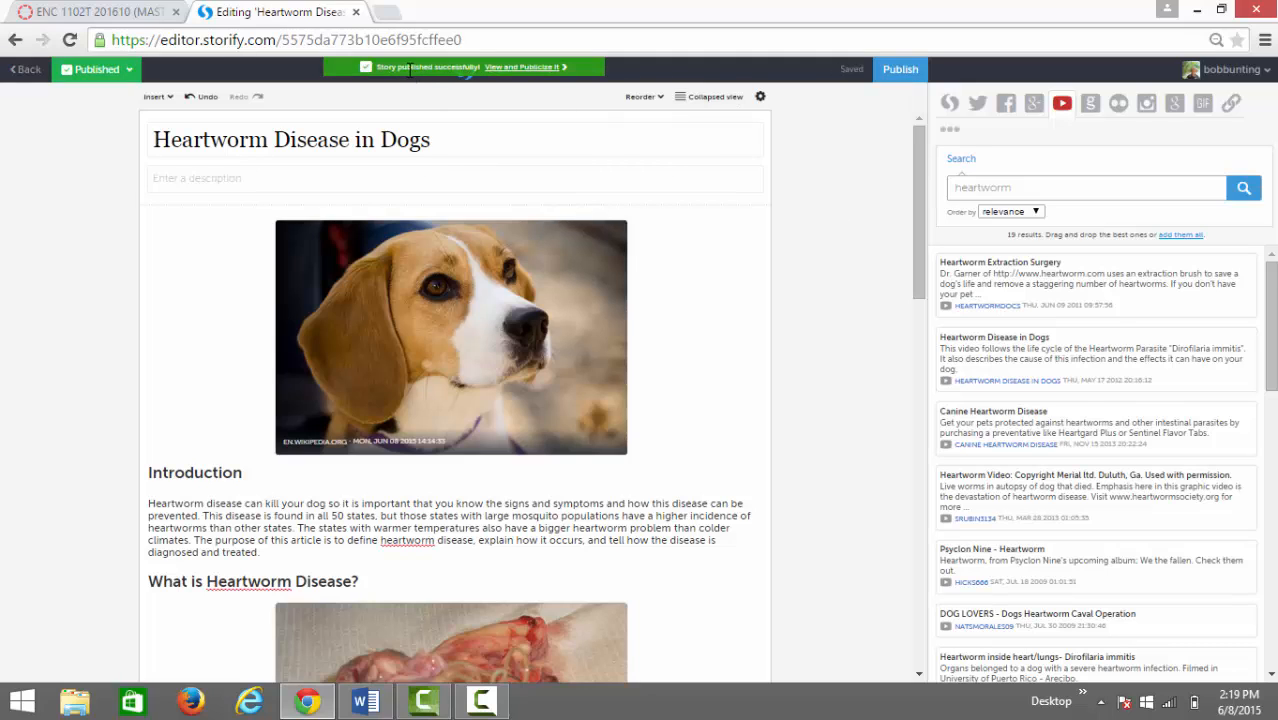
click(516, 72)
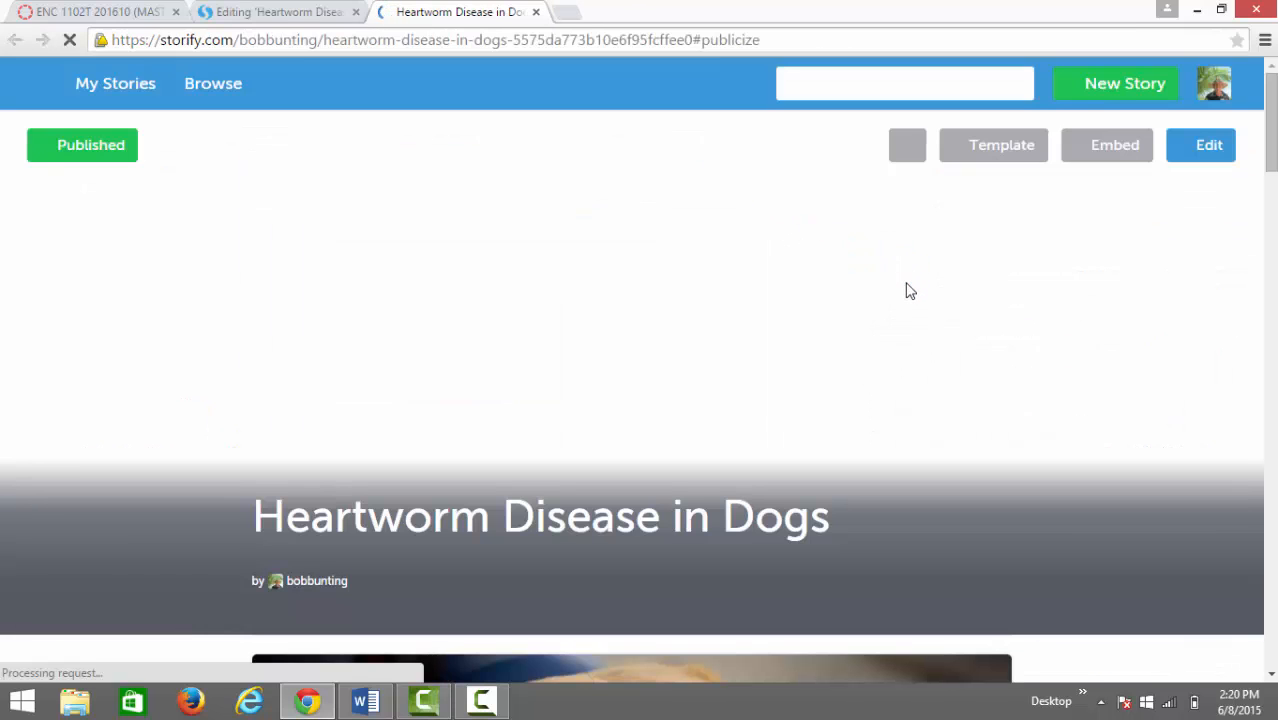
Review the published story from its title to the related stories, and select the page's web address
scroll(946, 330, down, 5)
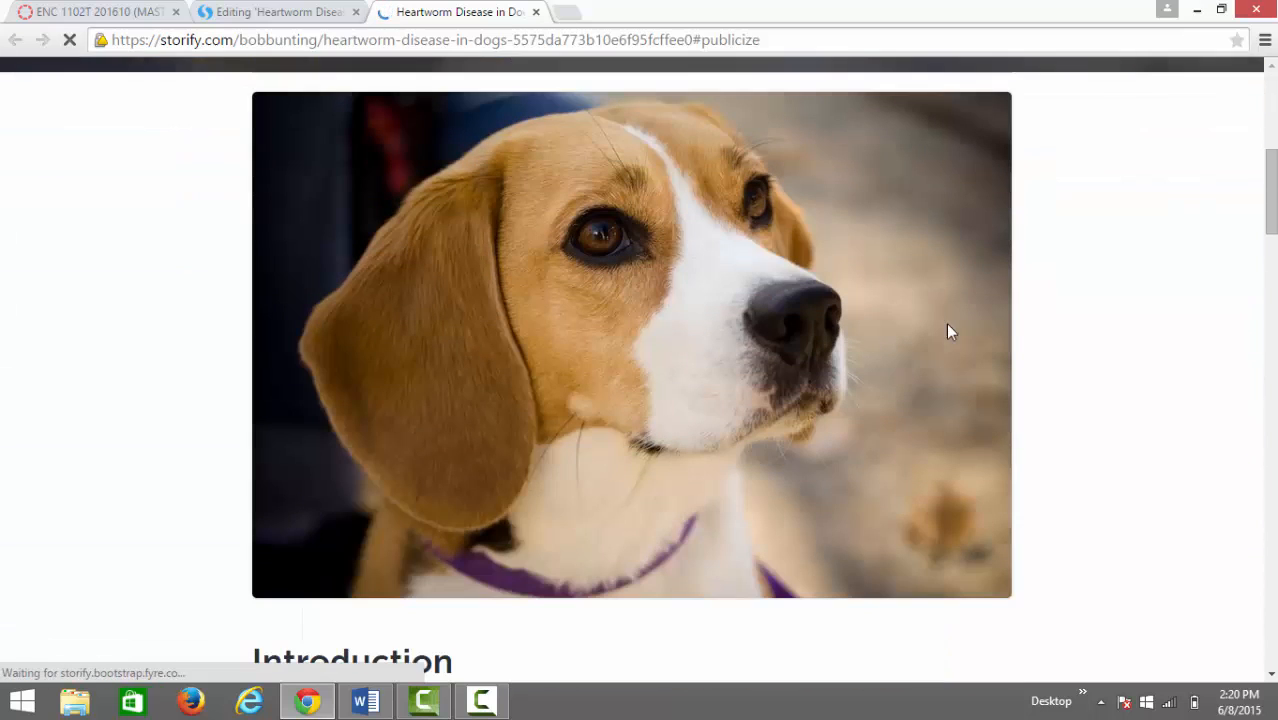
scroll(950, 332, down, 4)
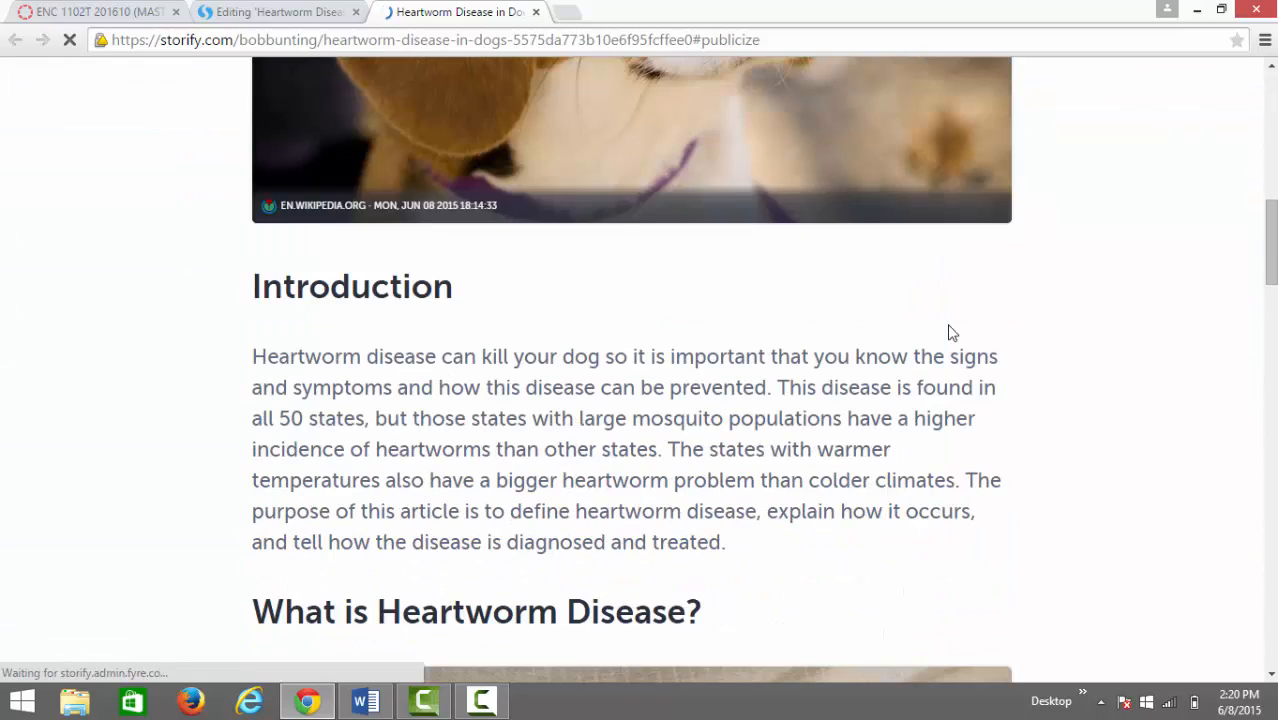
scroll(952, 336, down, 2)
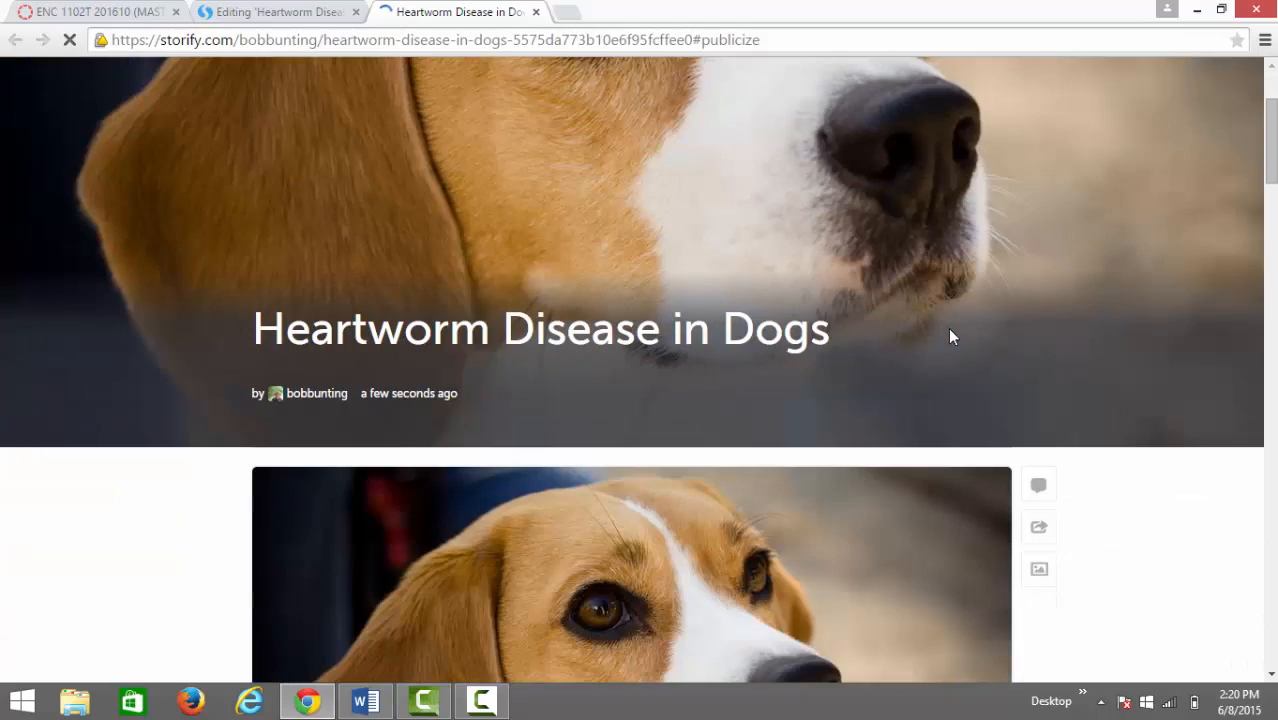
scroll(951, 337, down, 8)
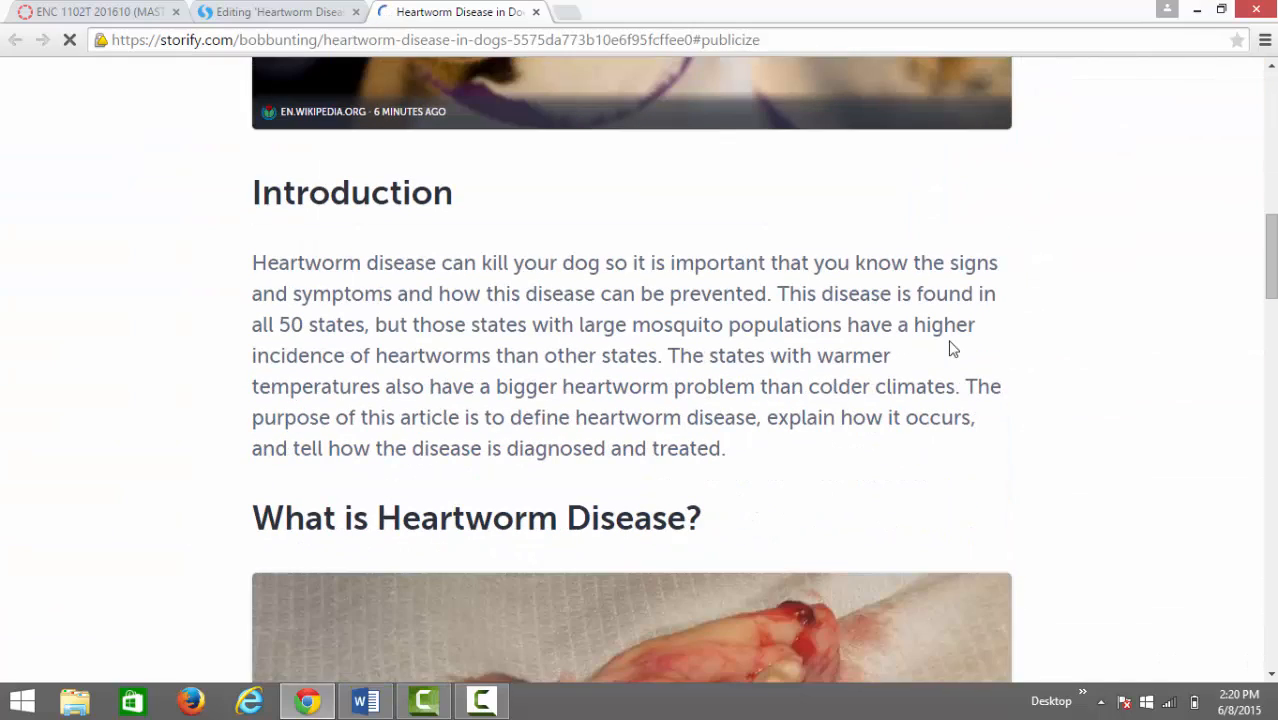
scroll(951, 349, down, 6)
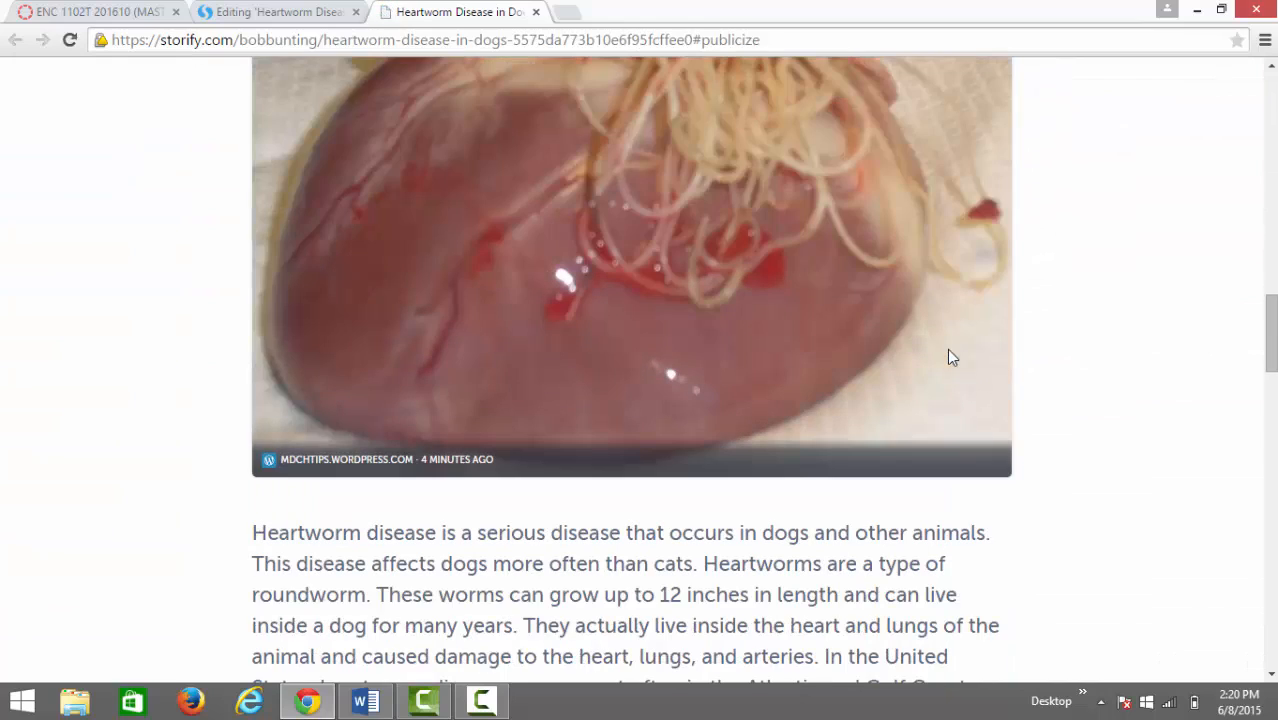
scroll(947, 352, down, 5)
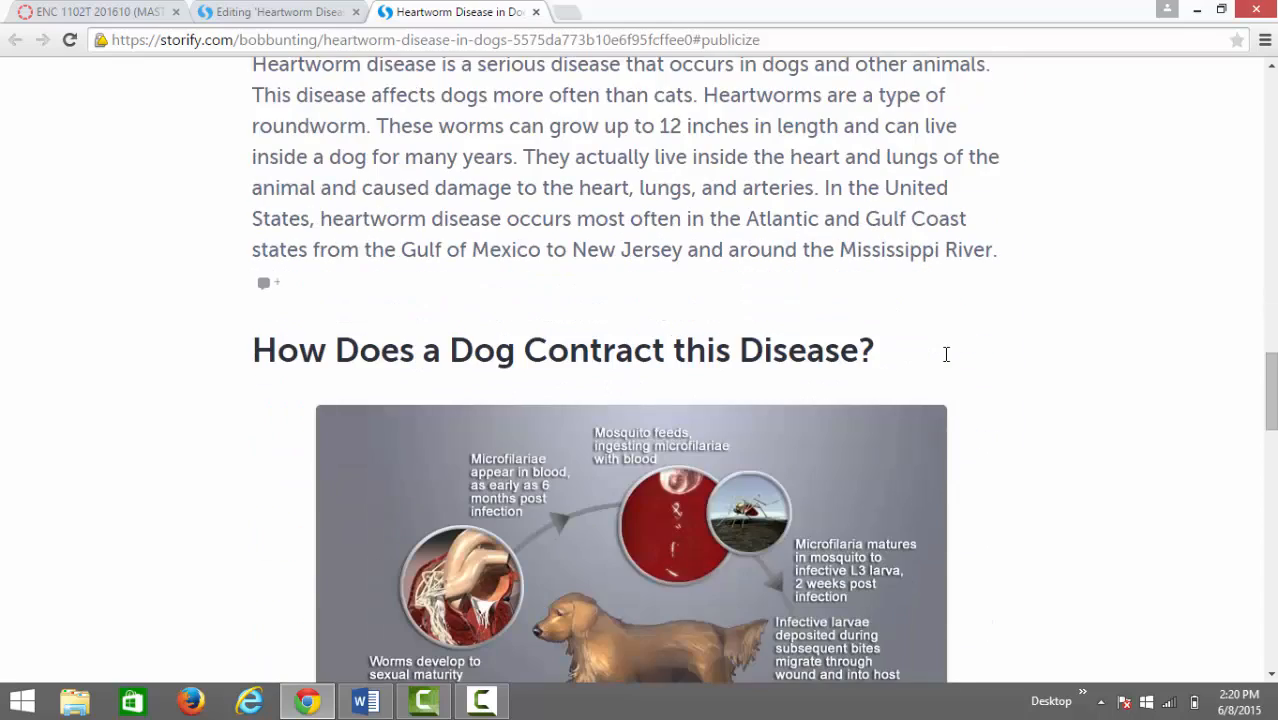
scroll(946, 354, down, 3)
scroll(864, 396, down, 10)
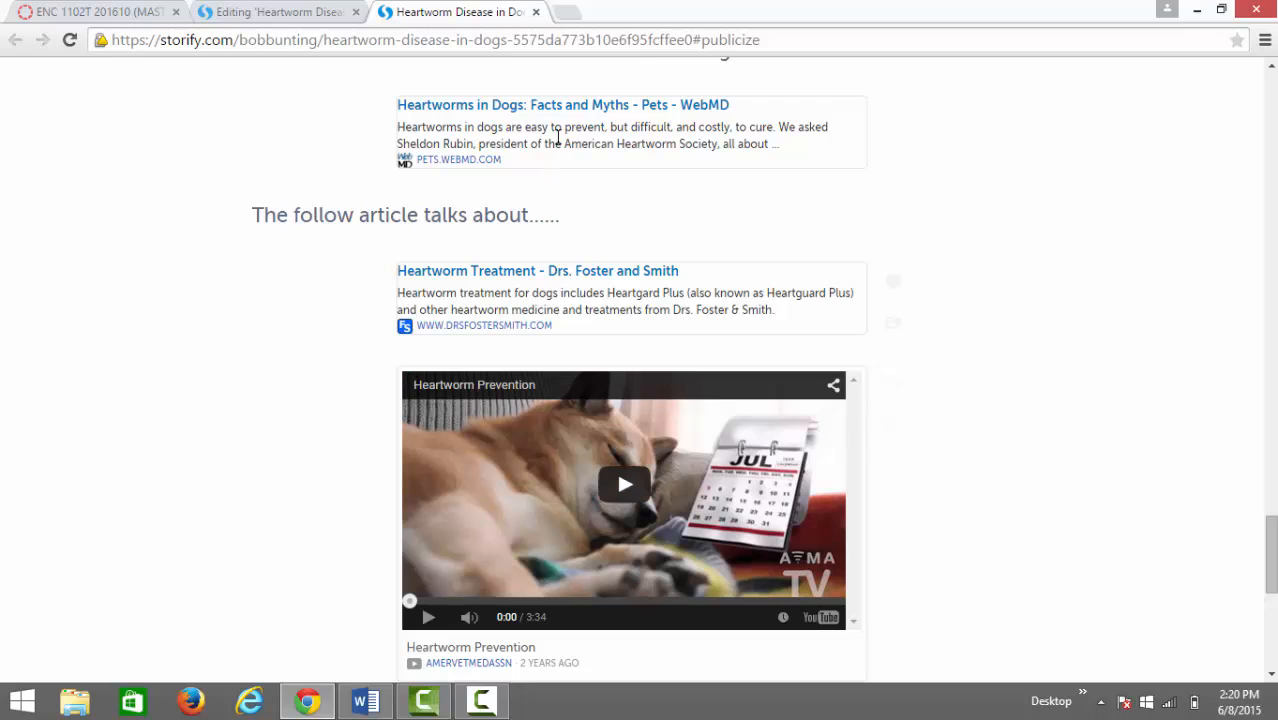
scroll(670, 413, down, 6)
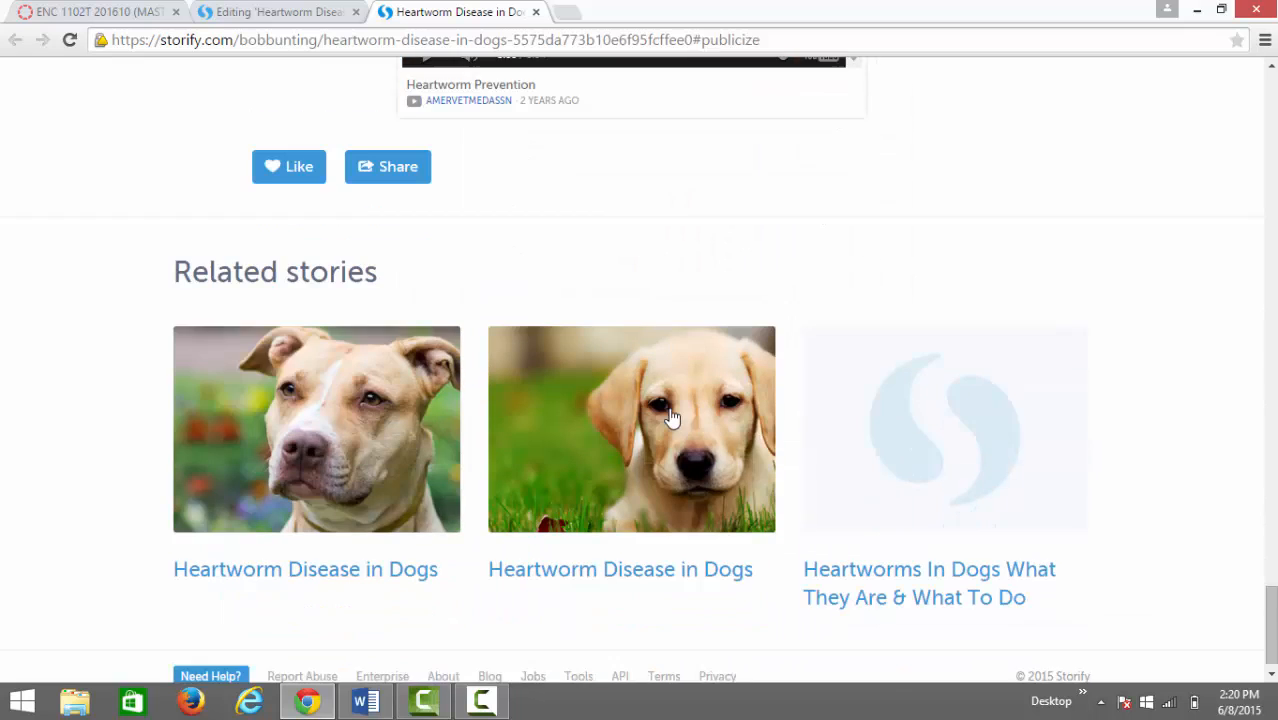
scroll(672, 417, up, 20)
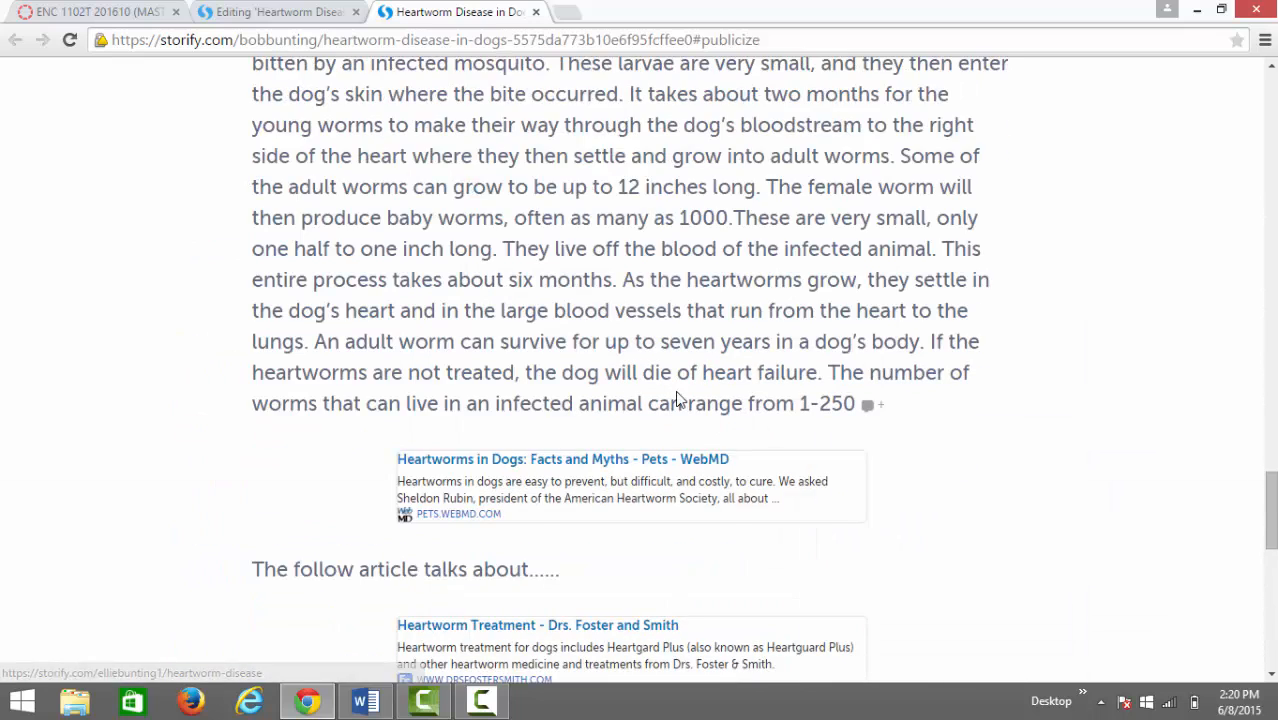
scroll(672, 372, up, 7)
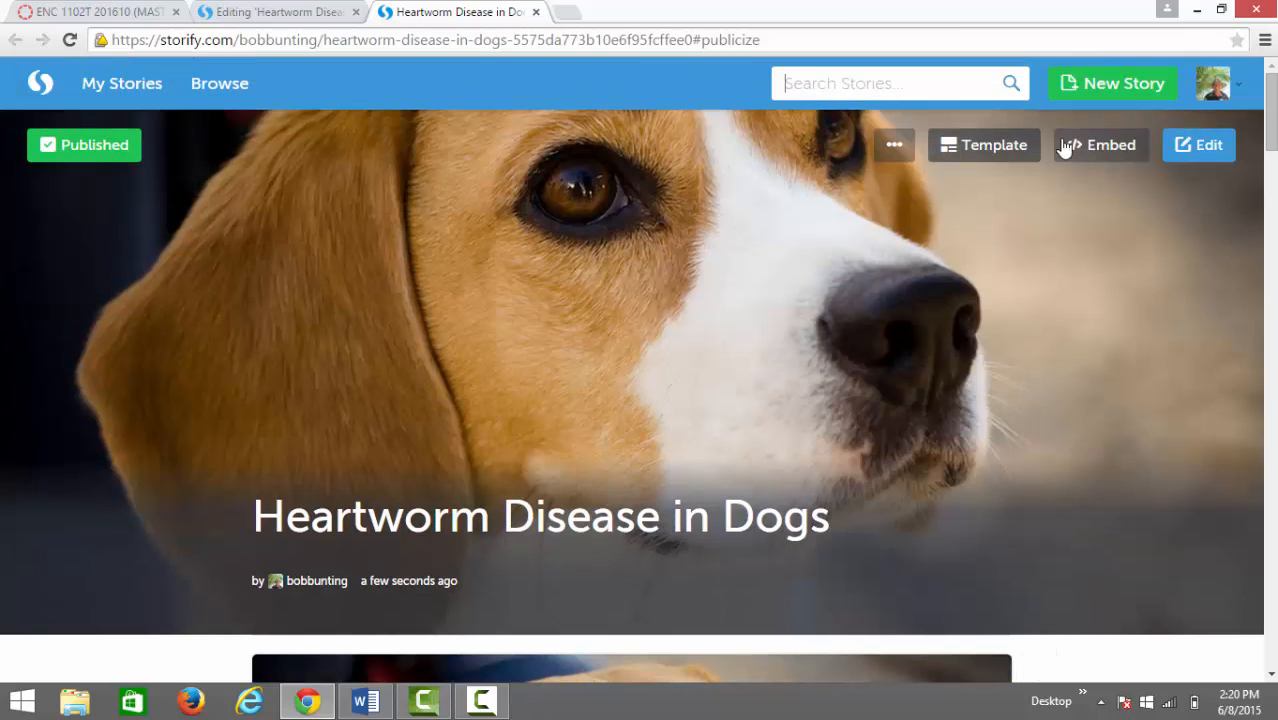
click(790, 38)
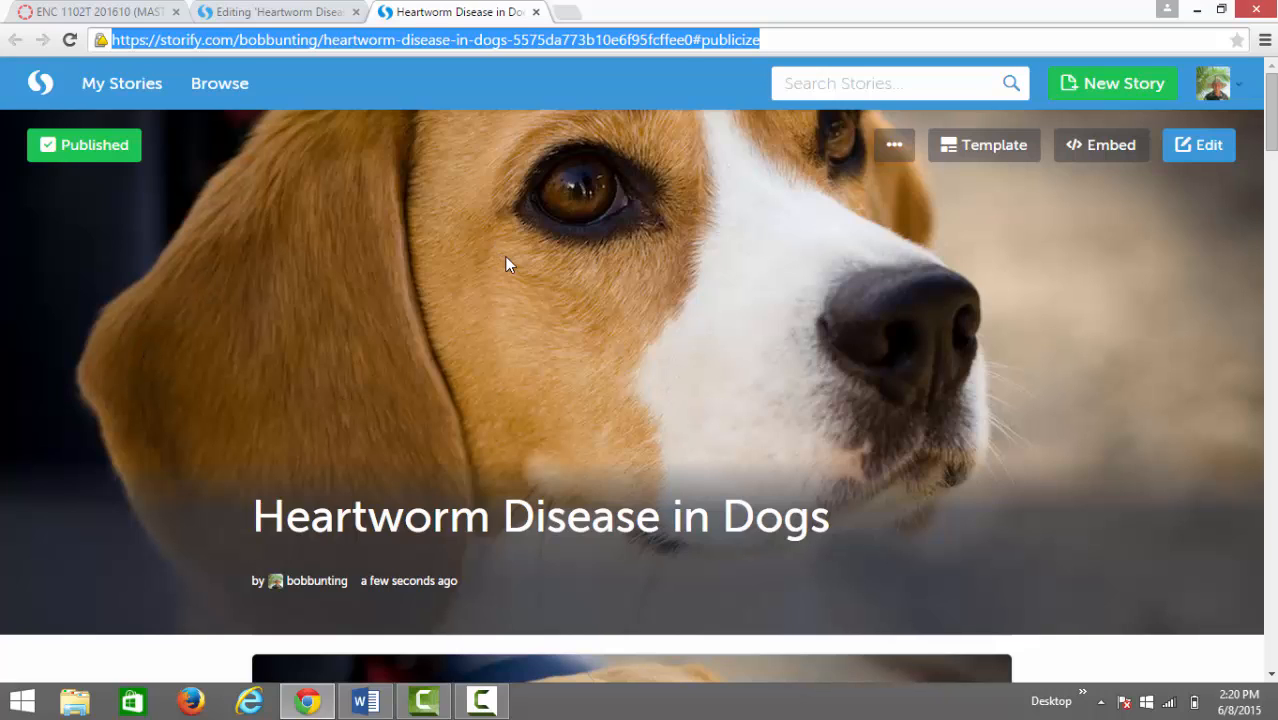
Open the older published "Heartworm Disease in Dogs" story, dated two months ago, from the list of own stories
click(142, 88)
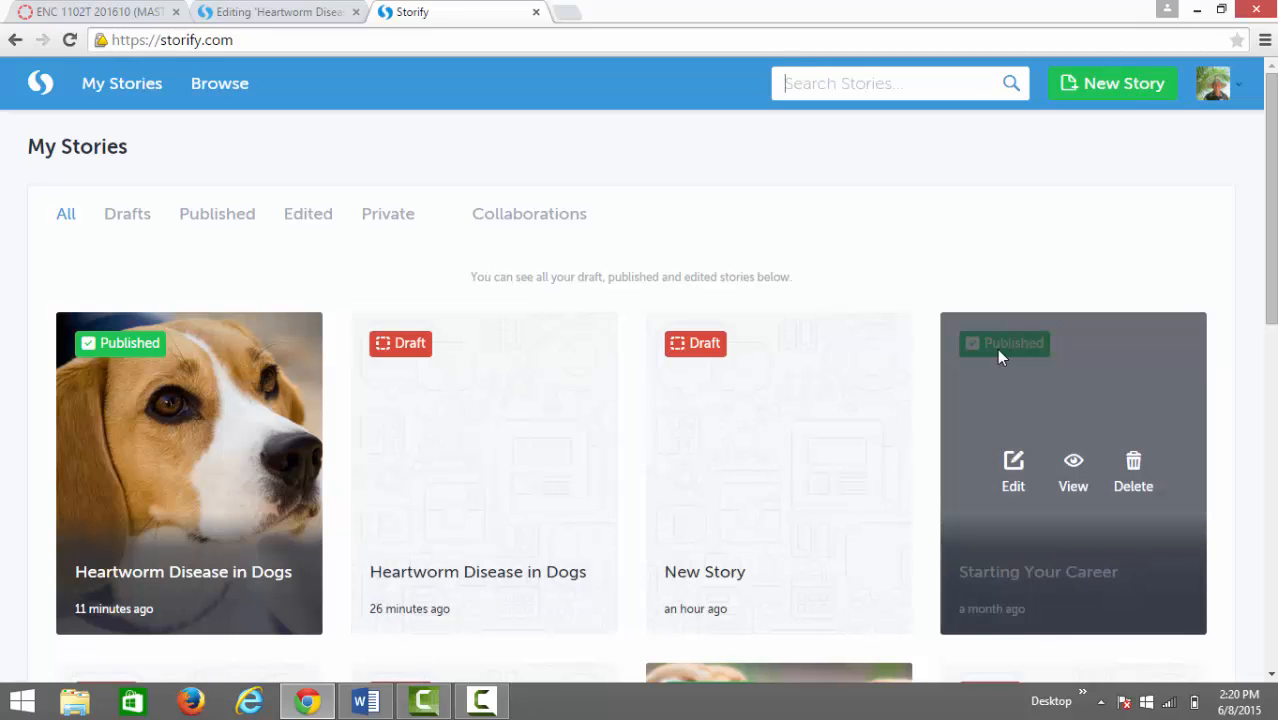
scroll(710, 515, down, 4)
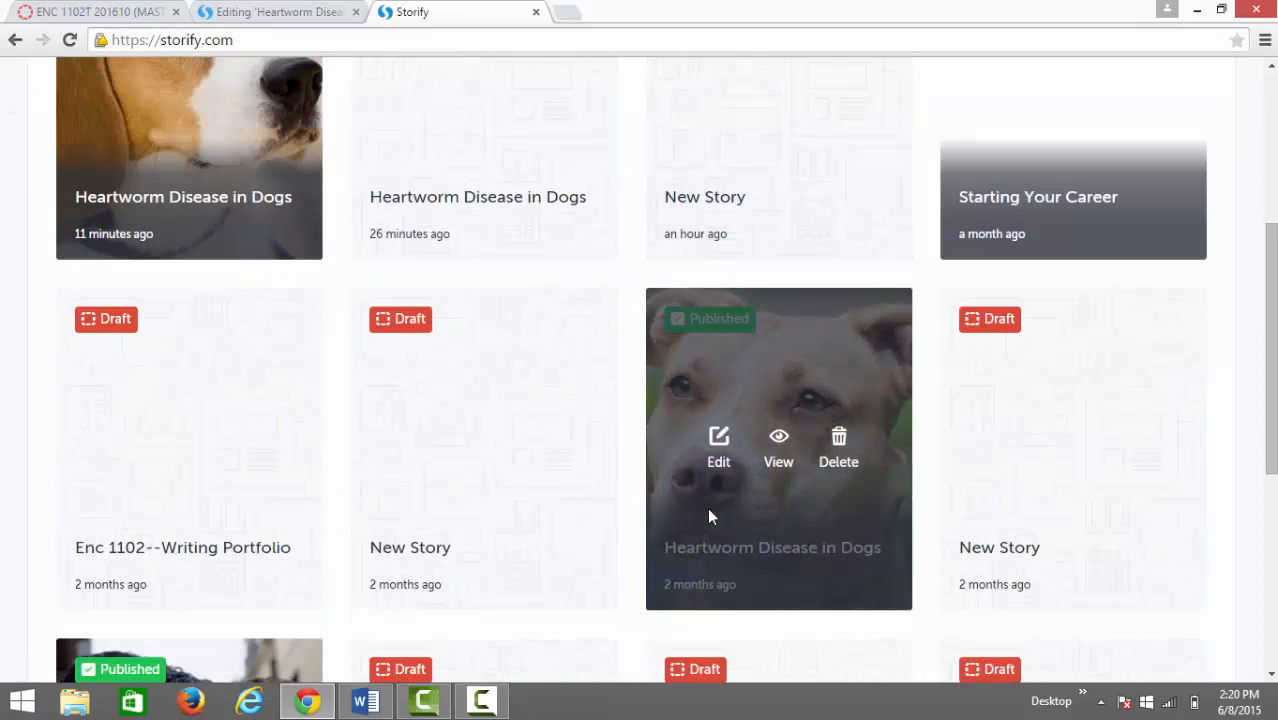
scroll(714, 510, down, 1)
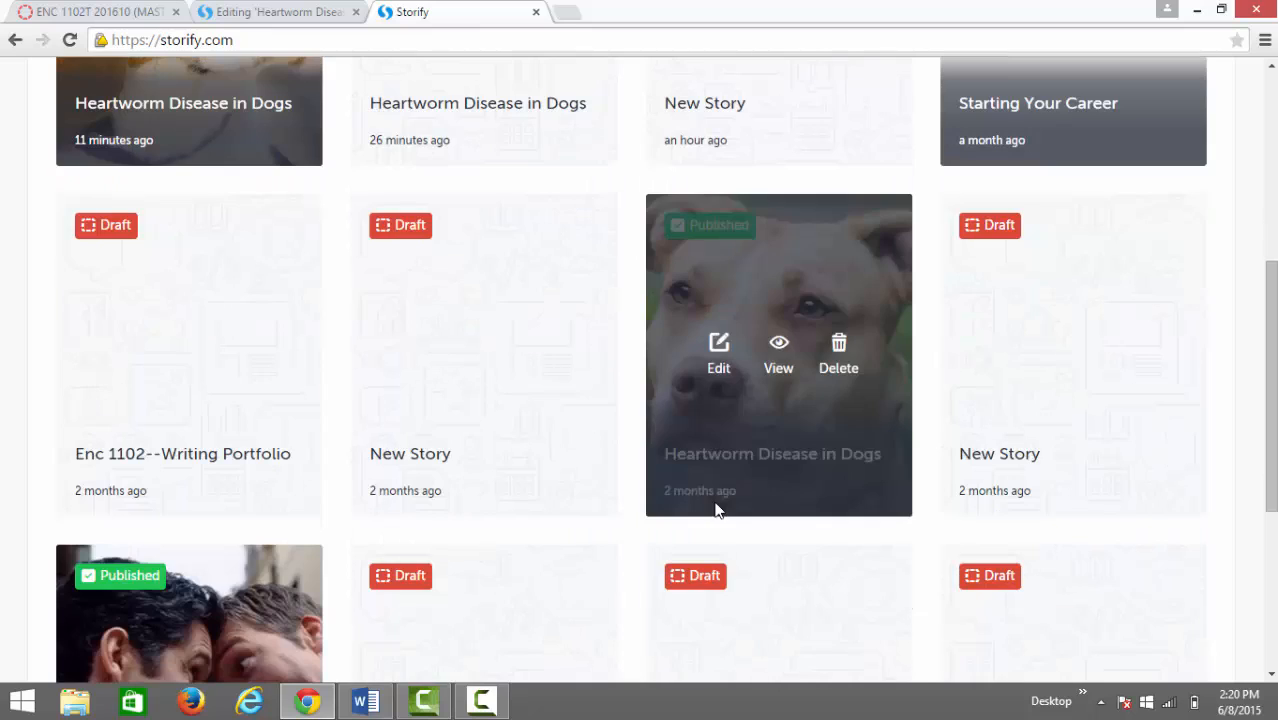
double_click(799, 289)
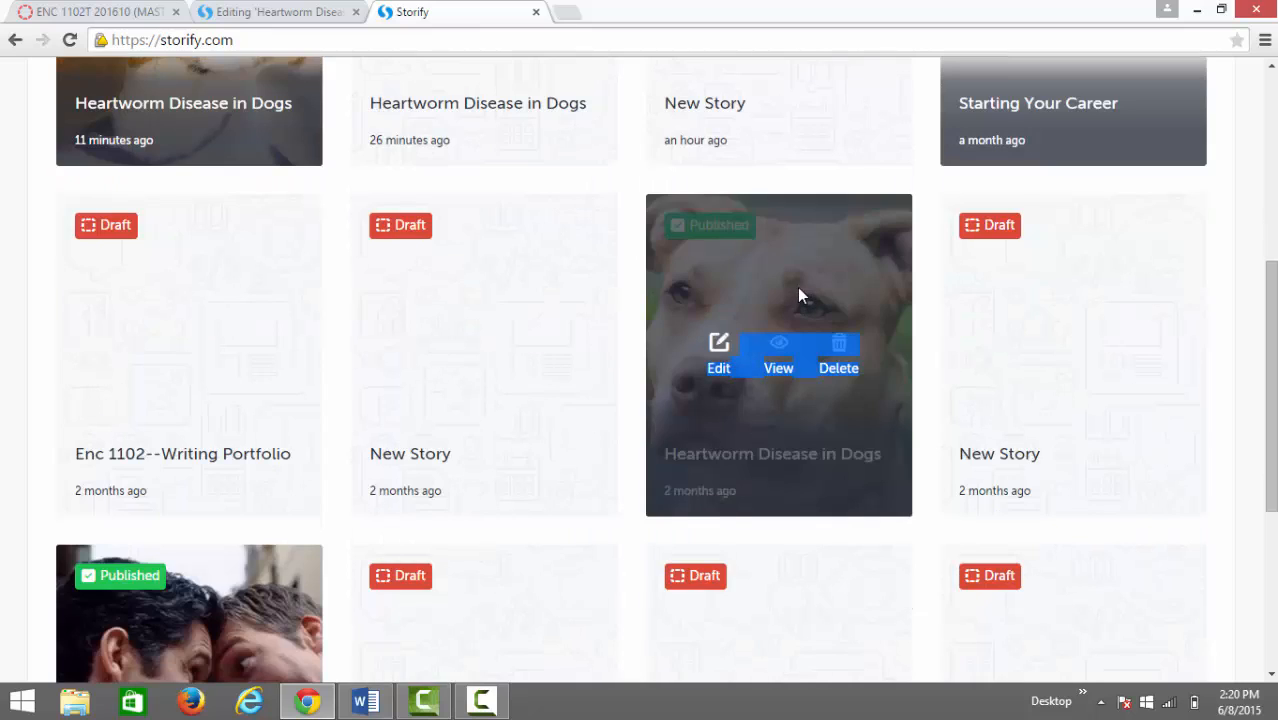
click(778, 370)
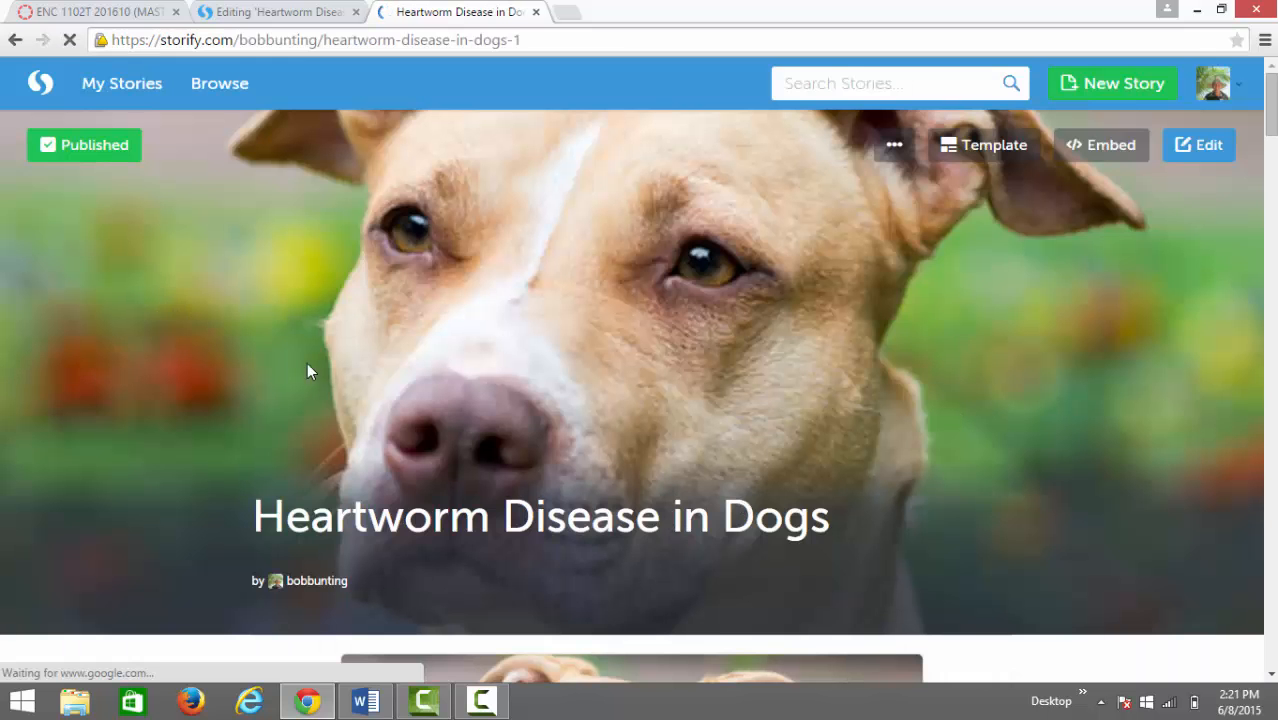
Review the older story's images, headings and text from its title through the section on how heartworms are diagnosed
scroll(620, 303, down, 3)
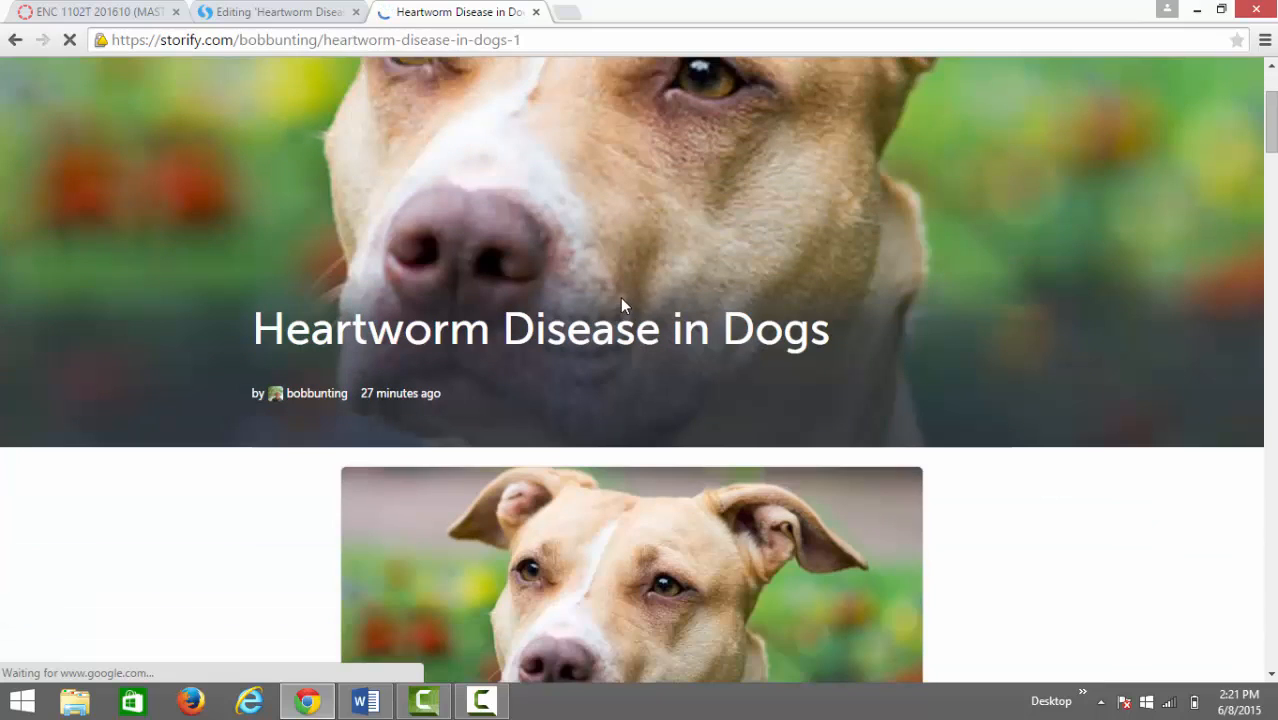
scroll(632, 270, down, 3)
scroll(632, 270, down, 2)
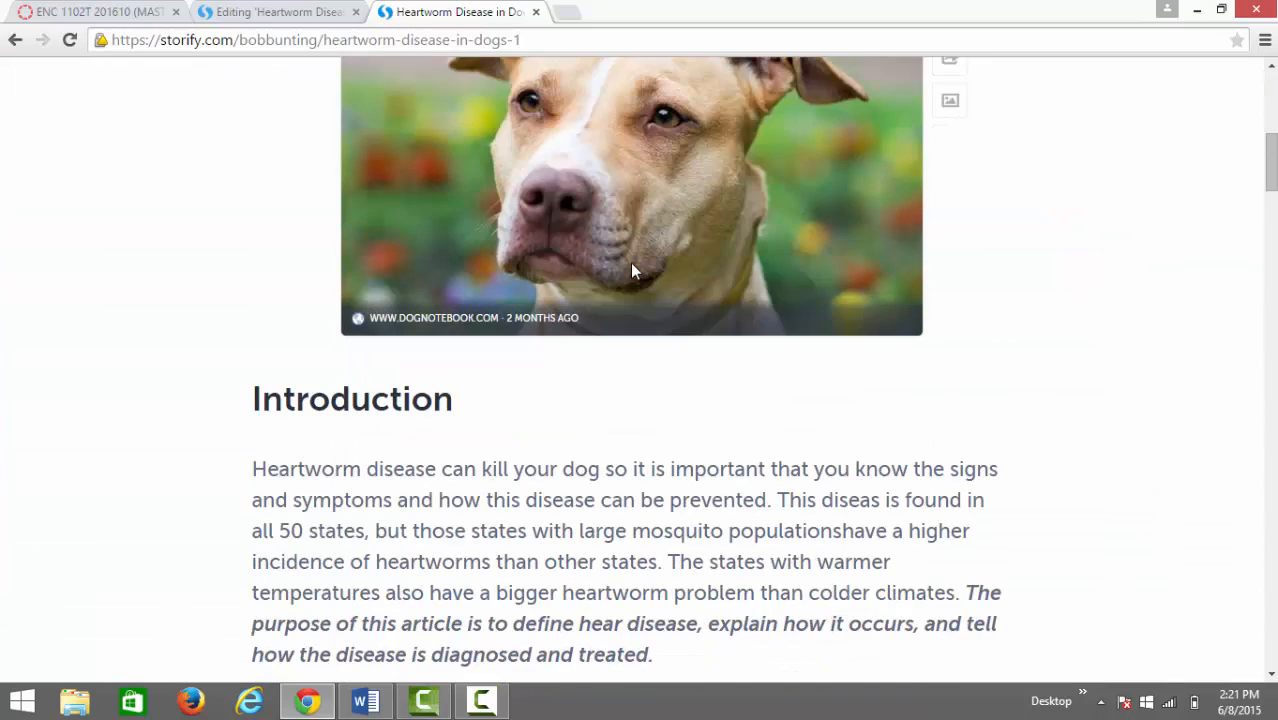
scroll(632, 270, down, 2)
scroll(632, 270, down, 3)
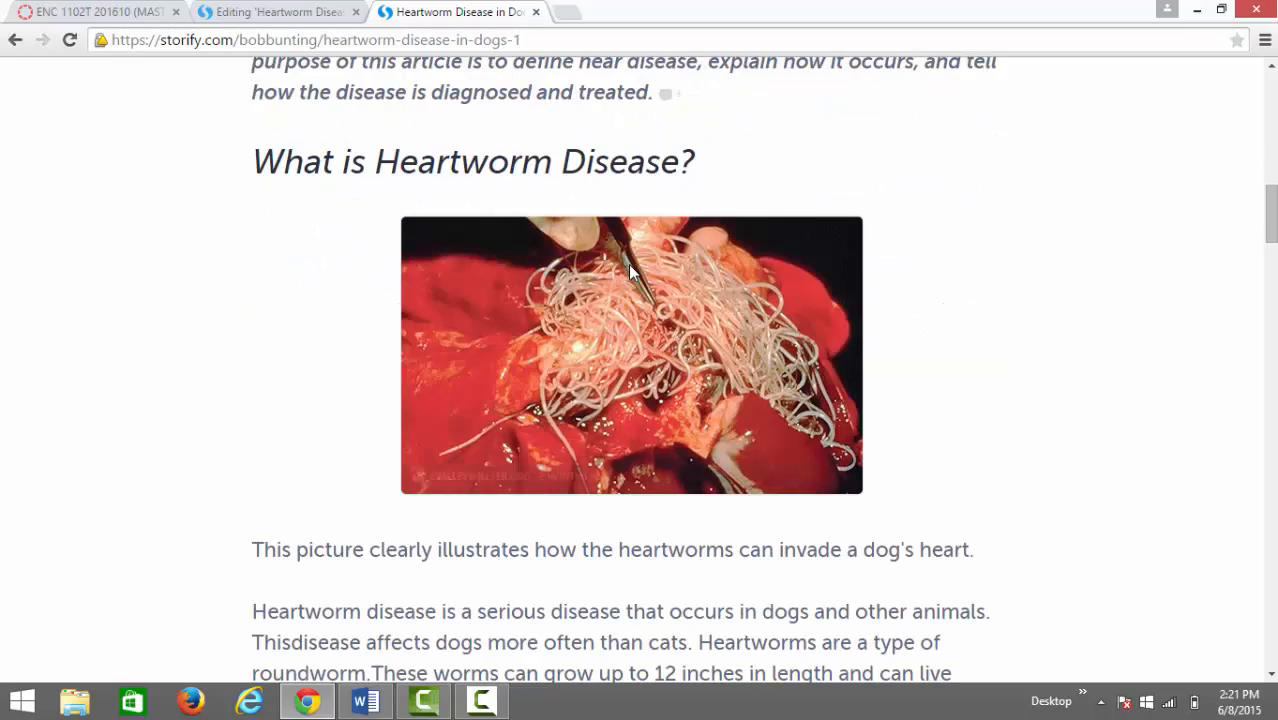
scroll(628, 266, down, 6)
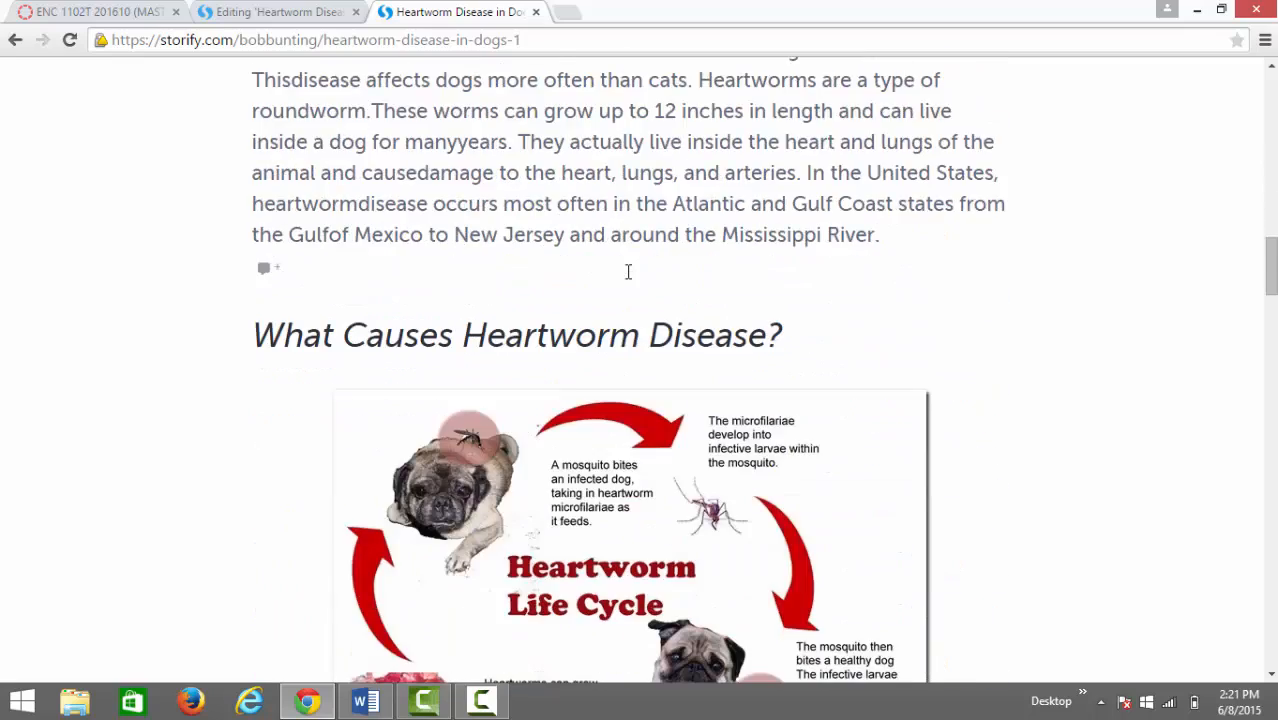
scroll(628, 270, down, 5)
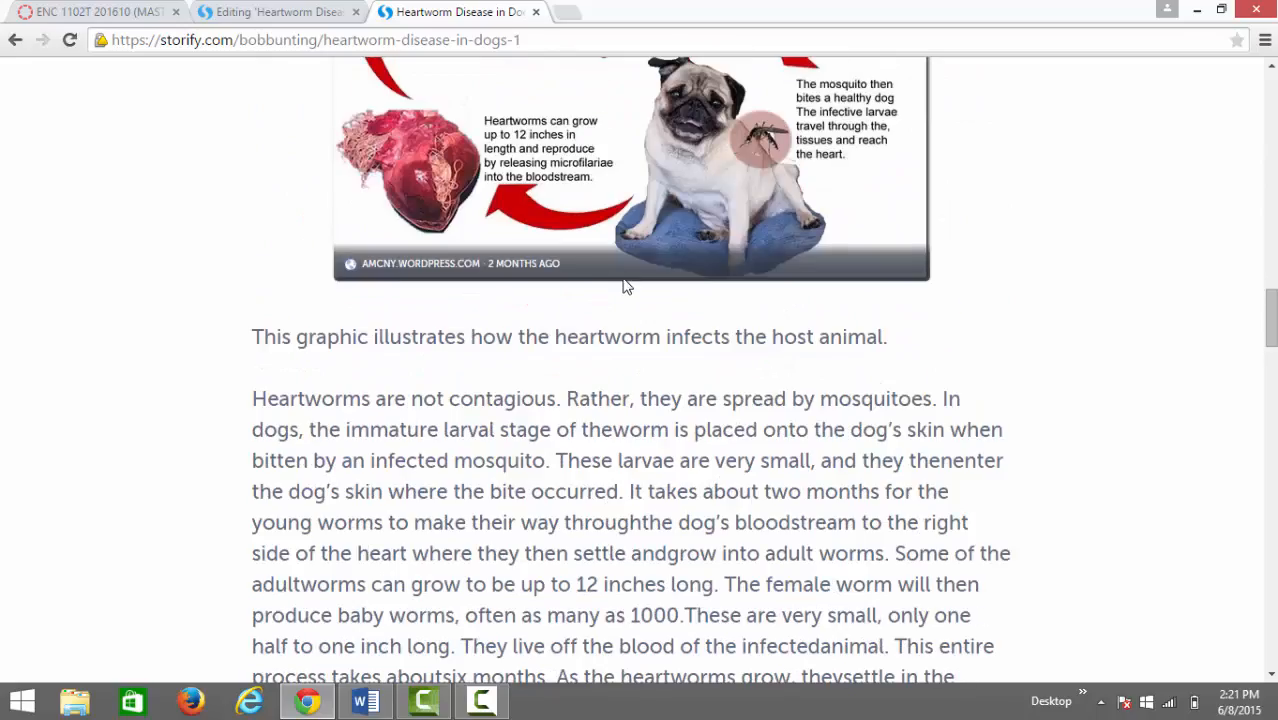
scroll(625, 285, down, 5)
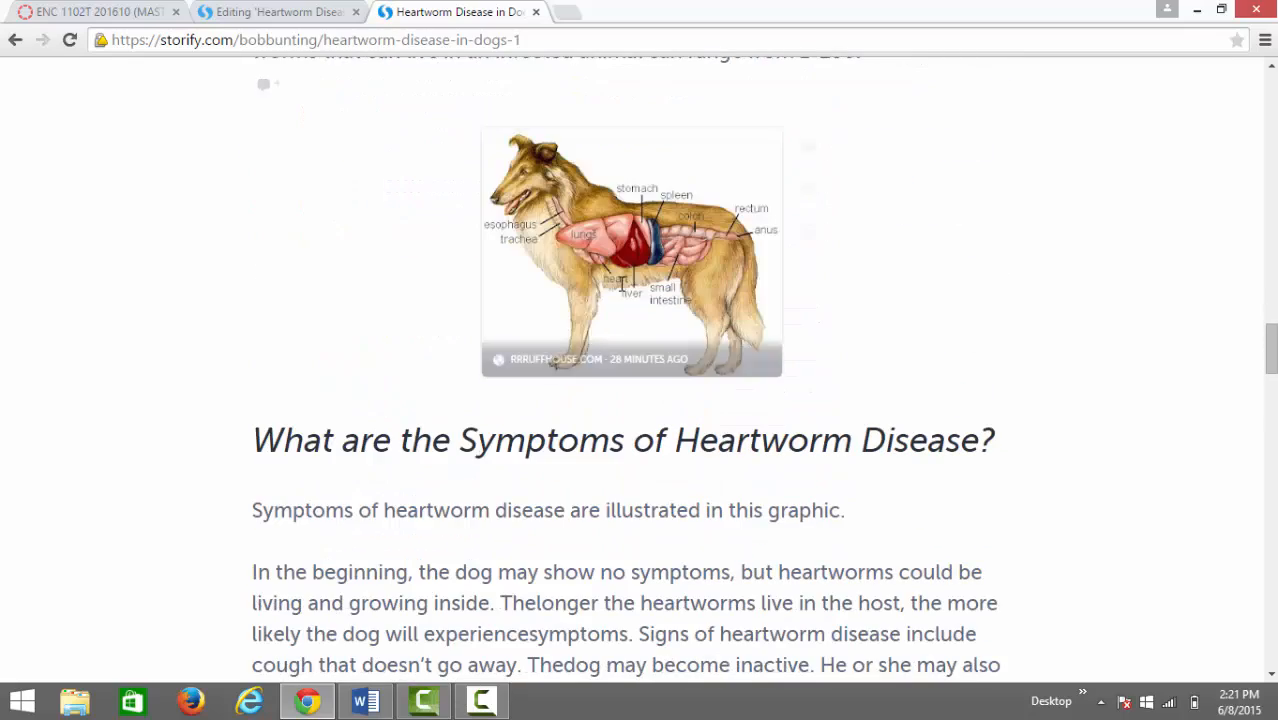
scroll(621, 285, down, 7)
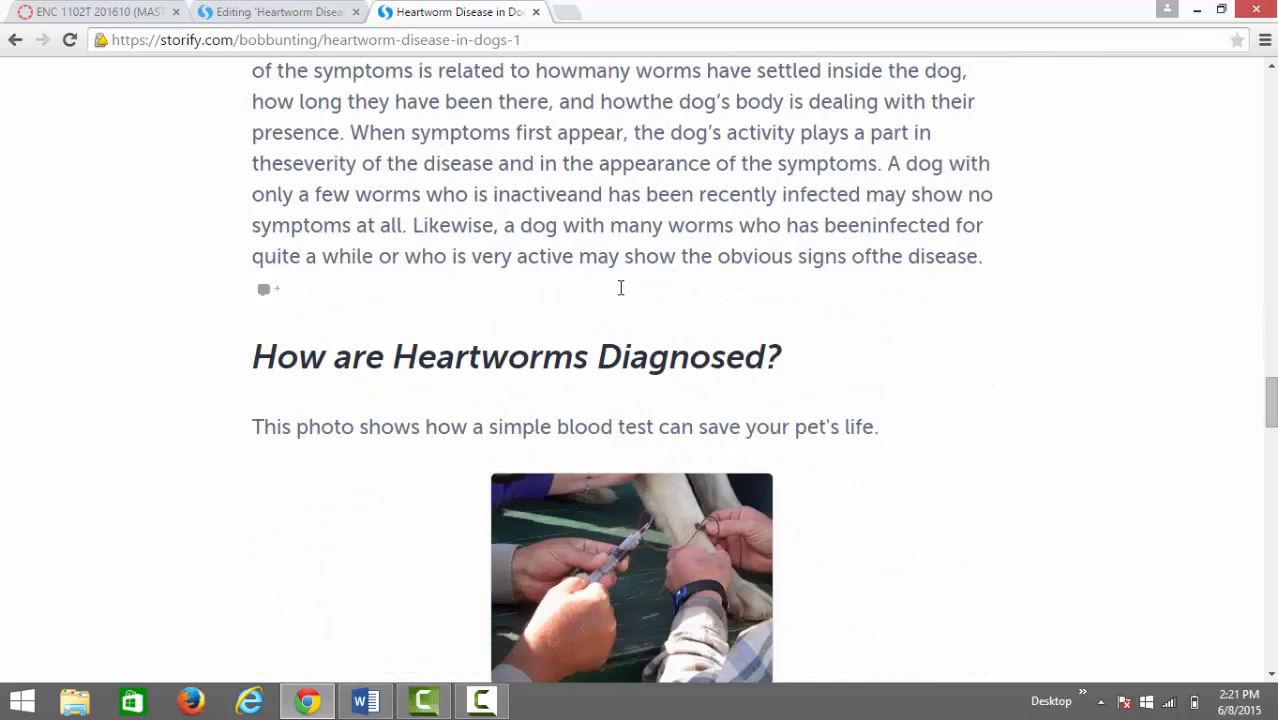
scroll(618, 295, down, 2)
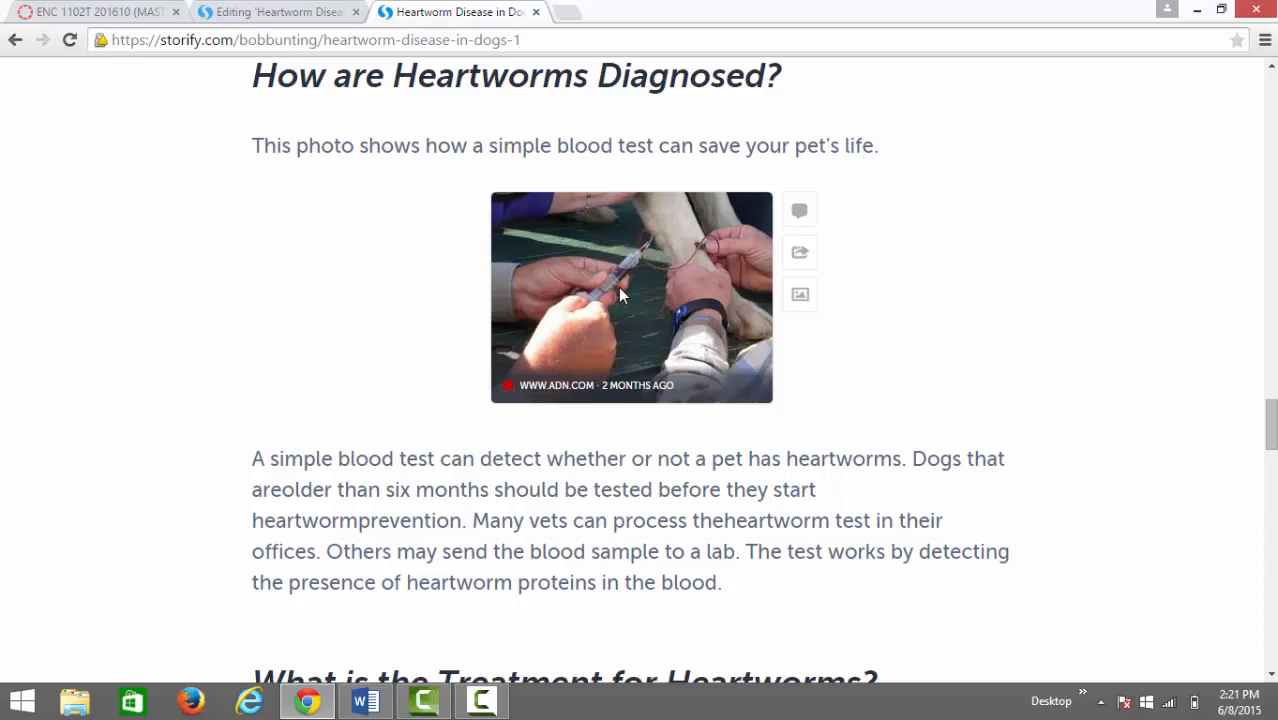
Review the rest of the story, from the treatment section through the additional article links to the related stories
scroll(620, 293, down, 1)
scroll(618, 287, down, 4)
scroll(618, 287, down, 3)
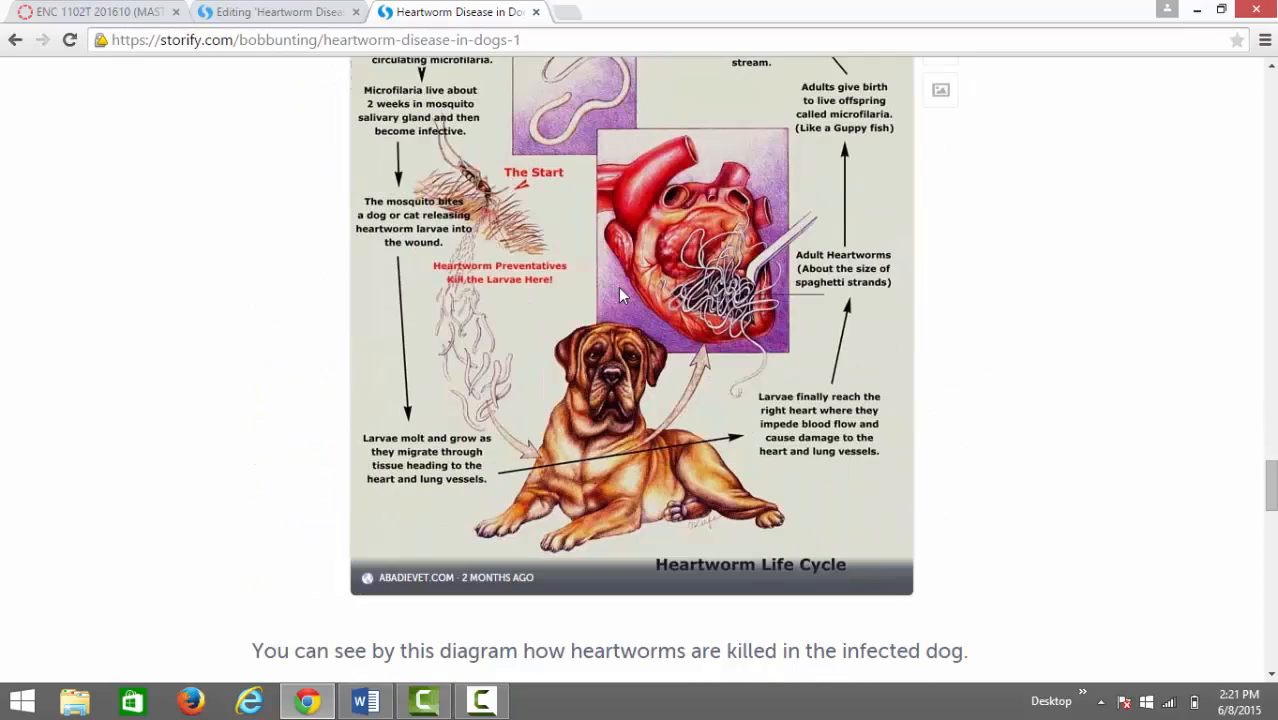
scroll(619, 292, down, 6)
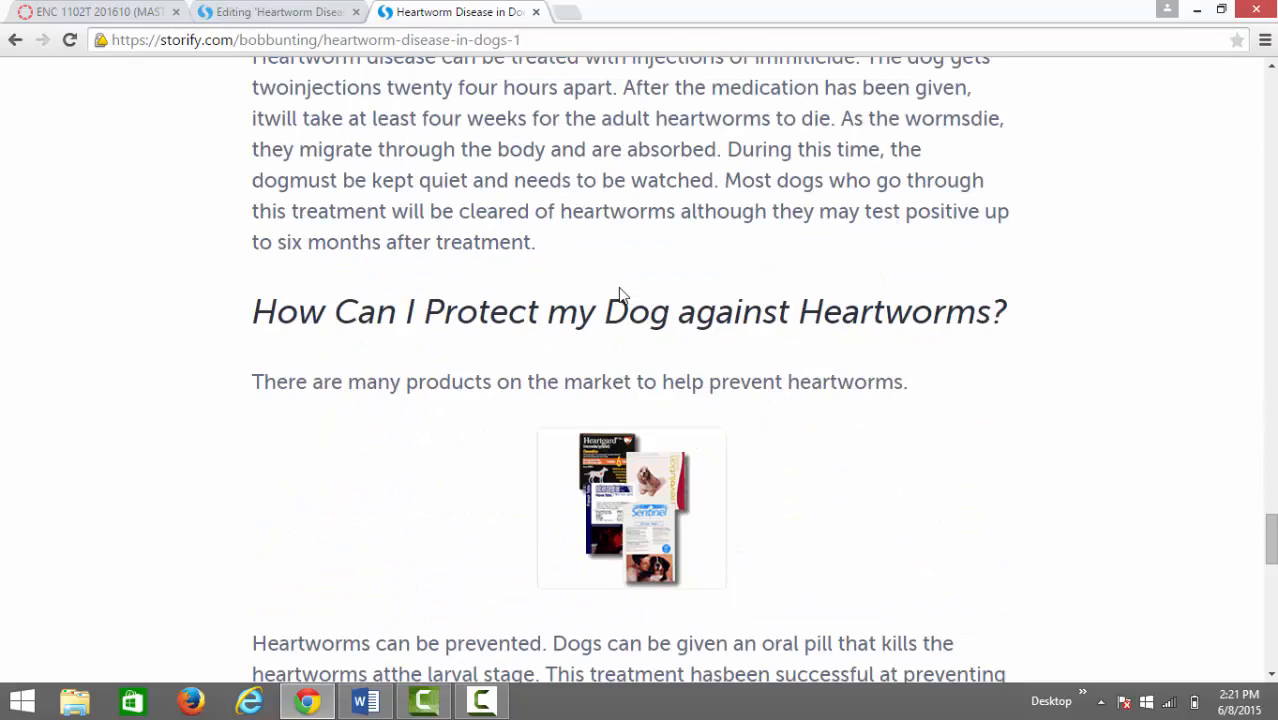
scroll(619, 293, down, 5)
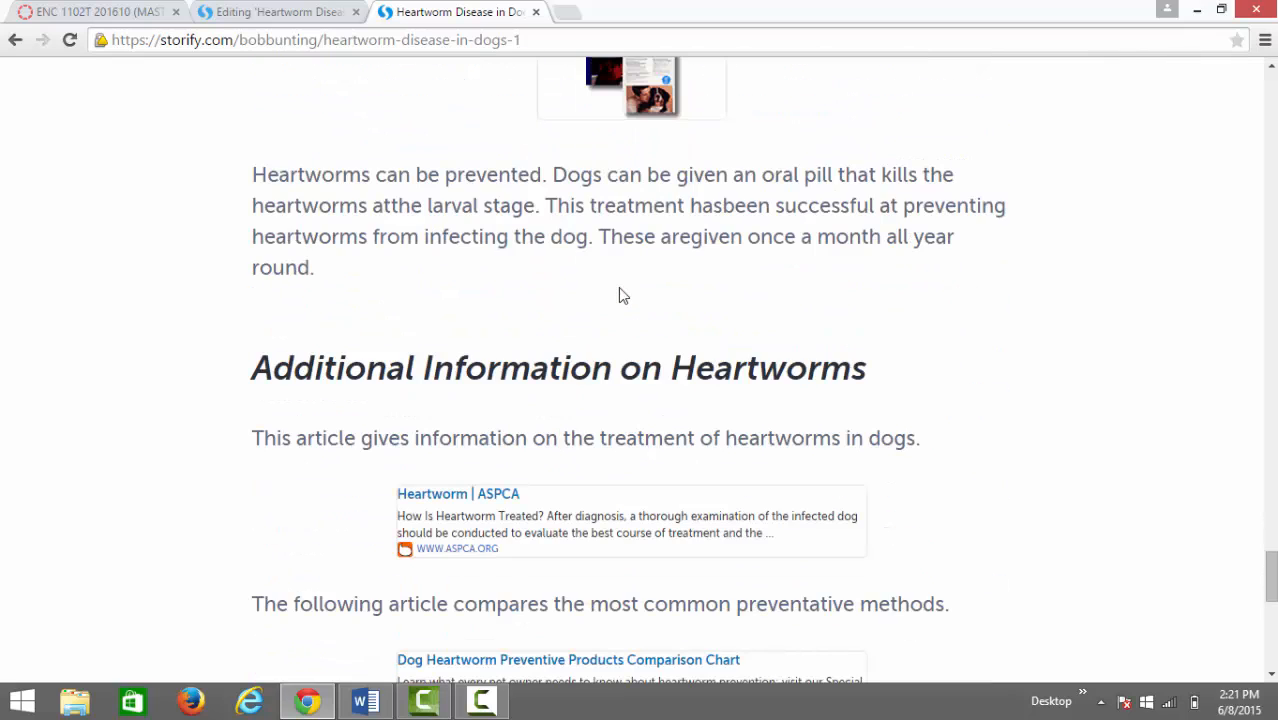
scroll(619, 292, down, 1)
scroll(619, 289, down, 1)
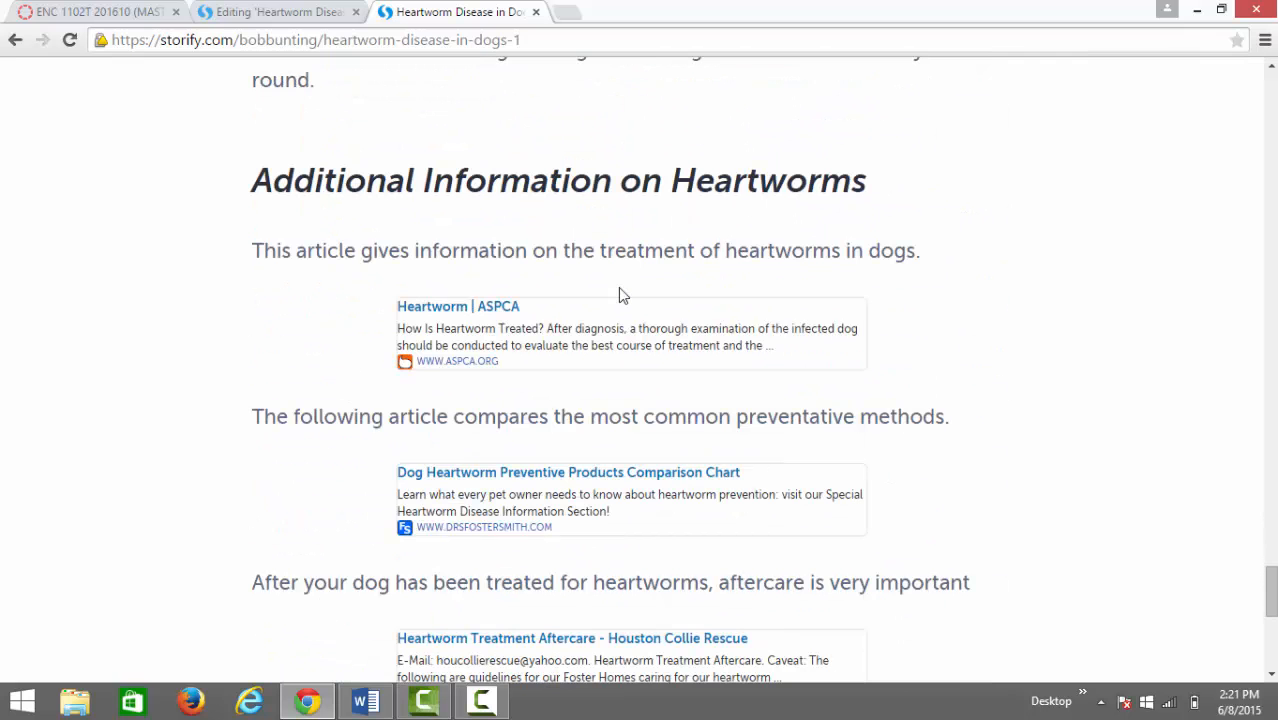
scroll(619, 289, down, 4)
scroll(617, 296, down, 2)
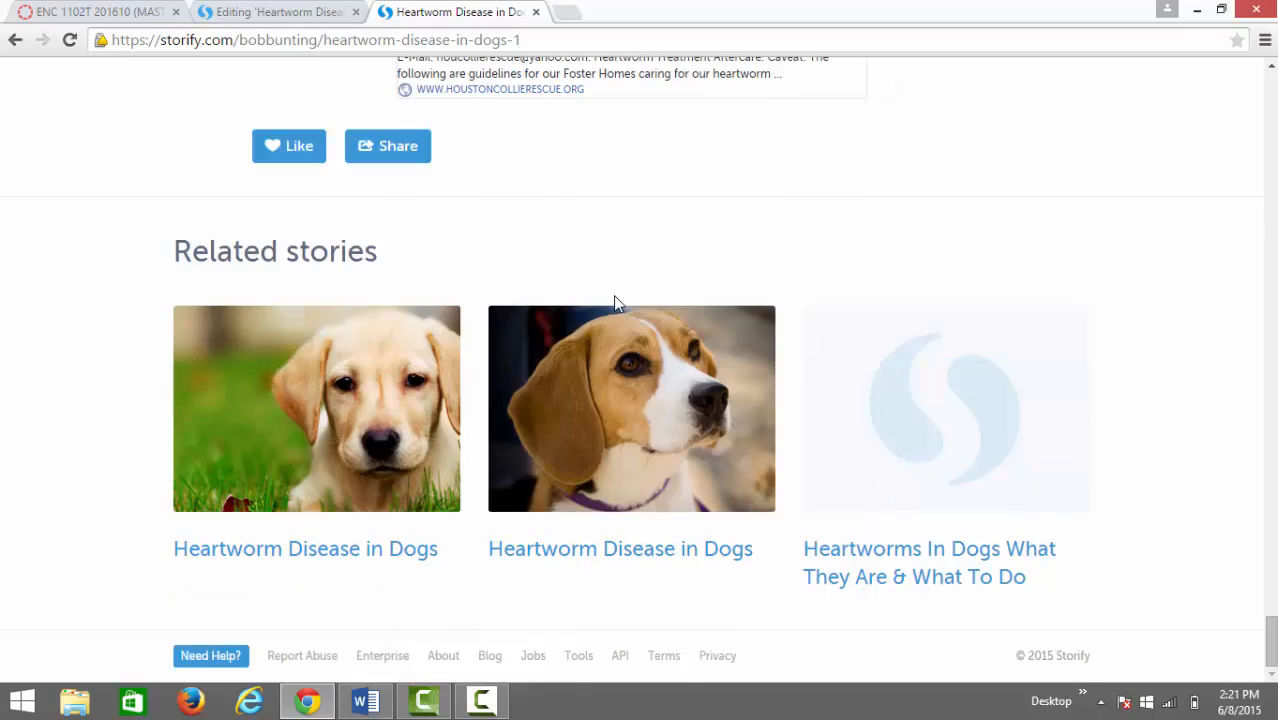
Re-examine the treatment section's life cycle diagram and the text below it, and return to the story's title
scroll(615, 299, up, 12)
scroll(615, 300, up, 9)
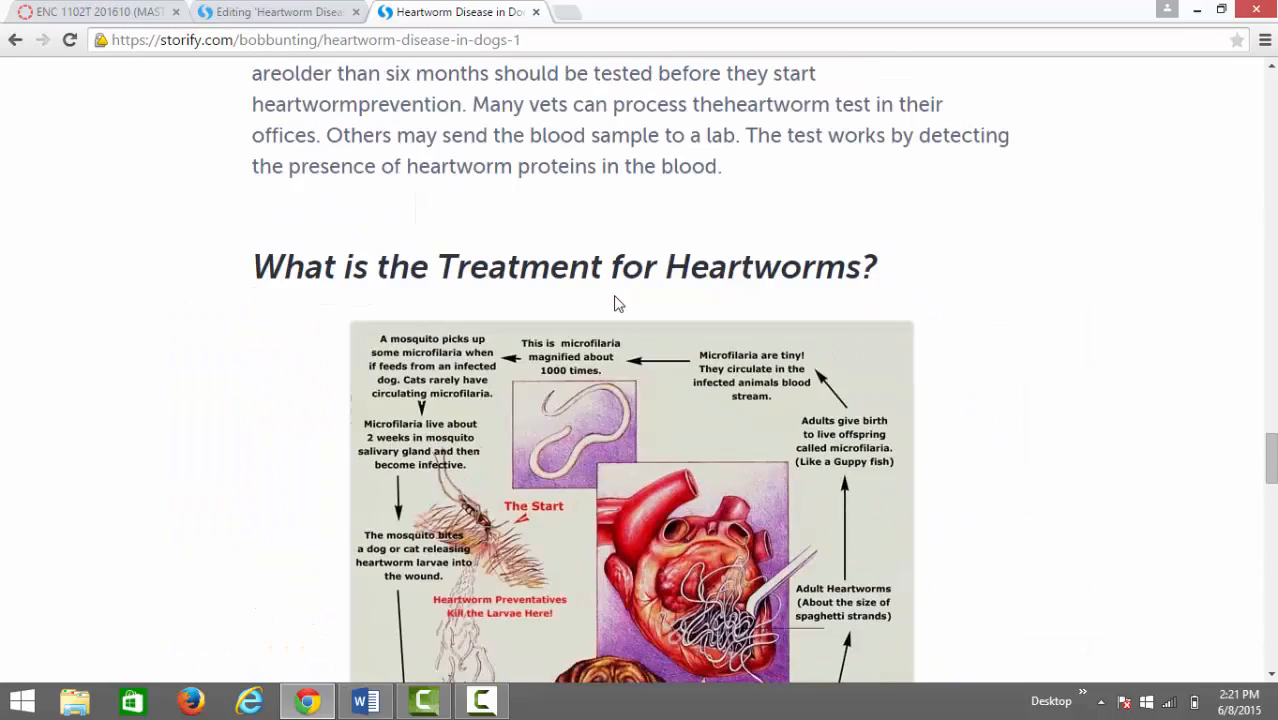
scroll(615, 300, down, 4)
scroll(615, 305, down, 3)
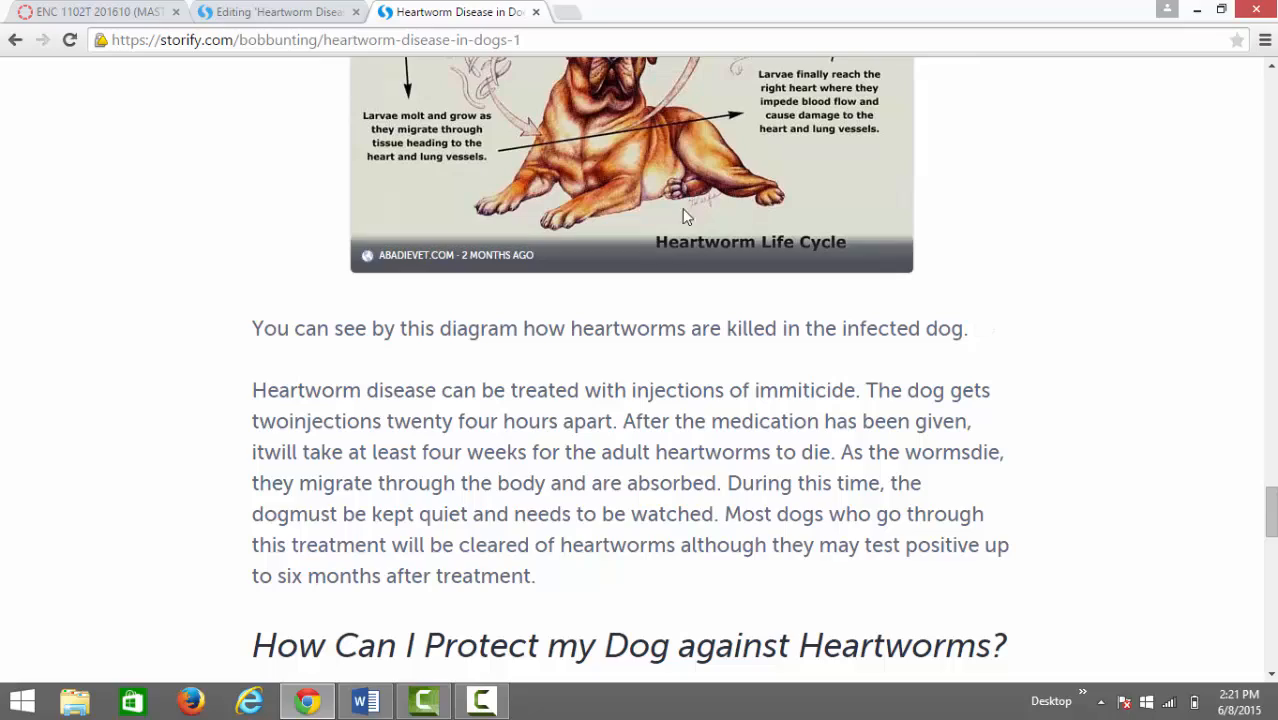
scroll(582, 220, up, 5)
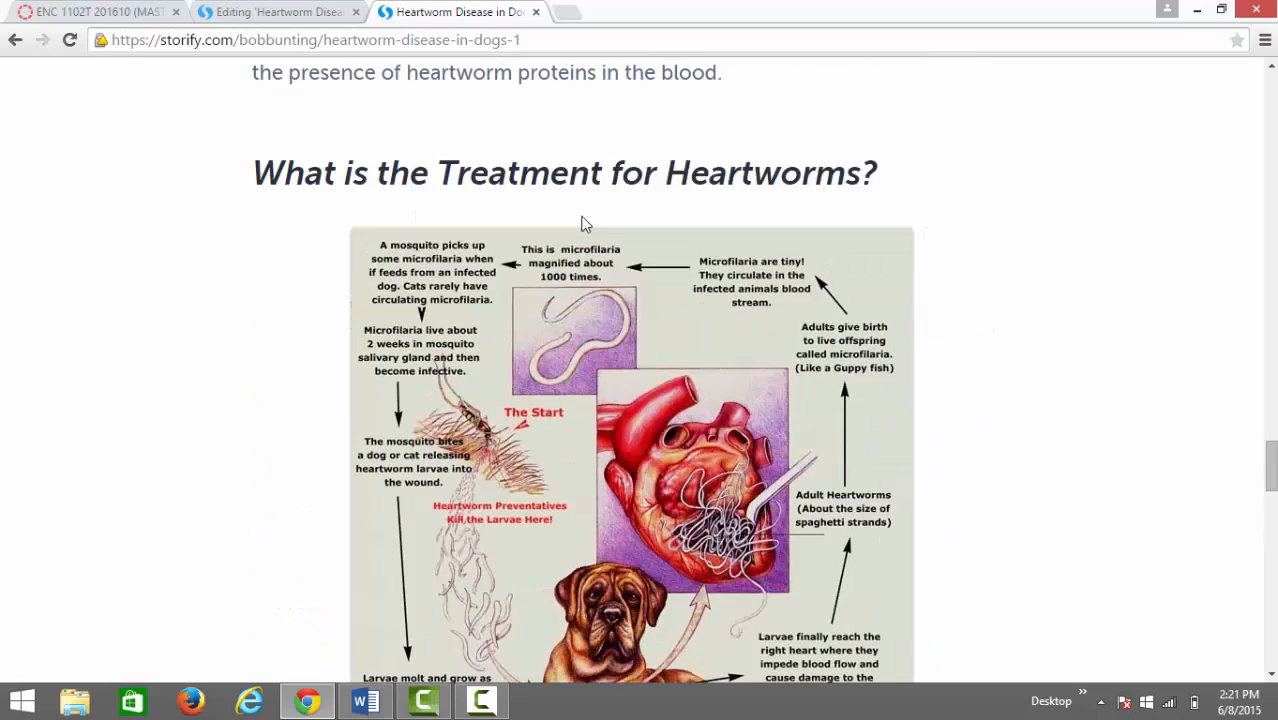
scroll(582, 220, up, 10)
scroll(583, 216, up, 12)
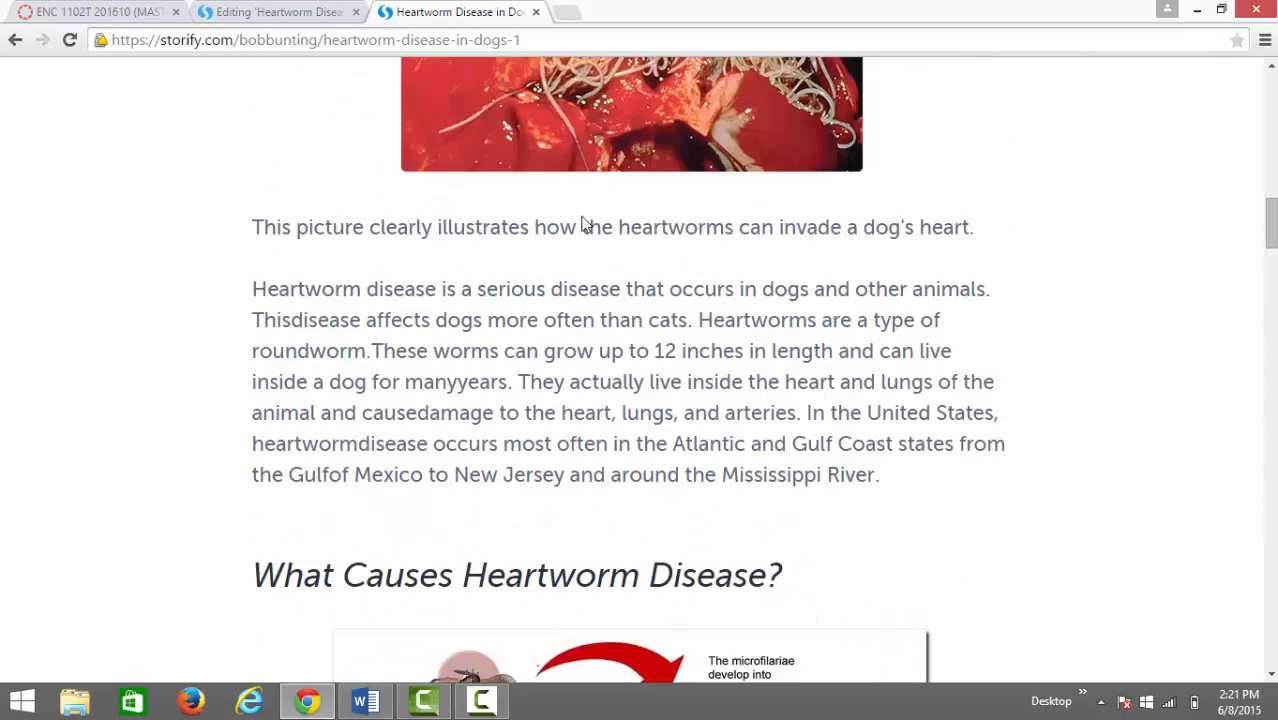
scroll(583, 216, up, 5)
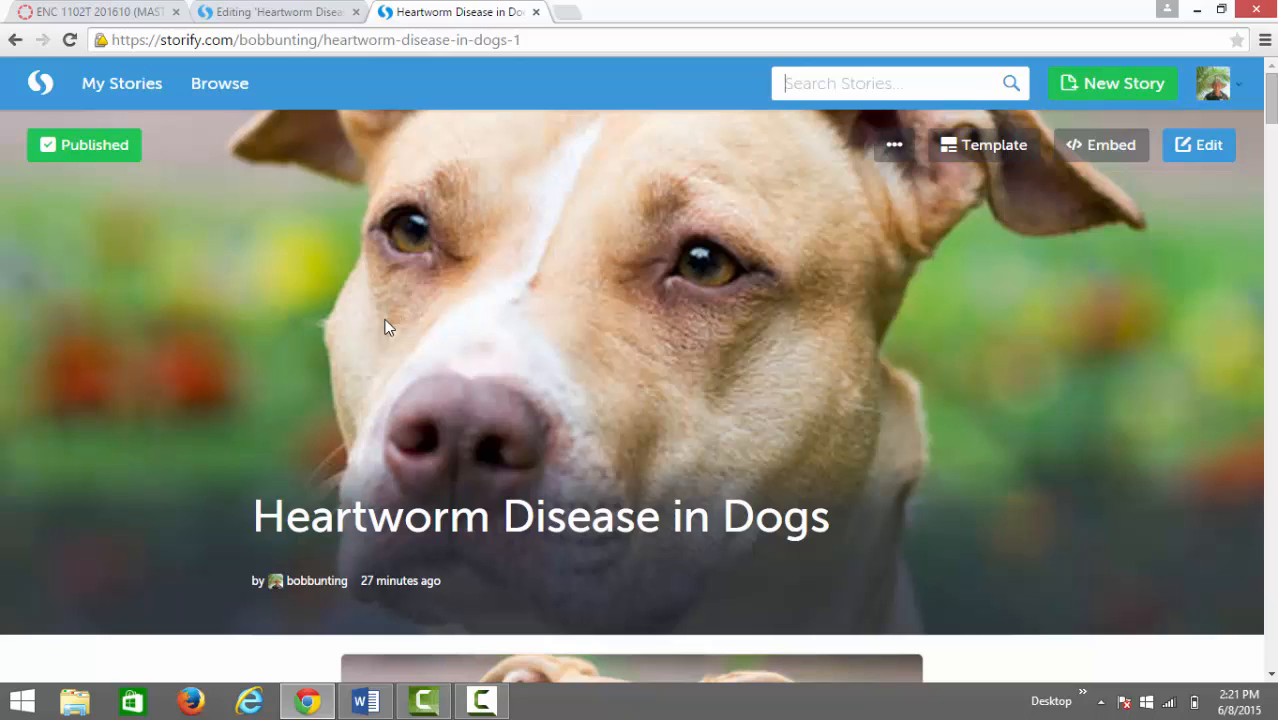
Look over the story again from the introduction to the "What Causes Heartworm Disease?" graphic and return to the title
scroll(243, 337, down, 6)
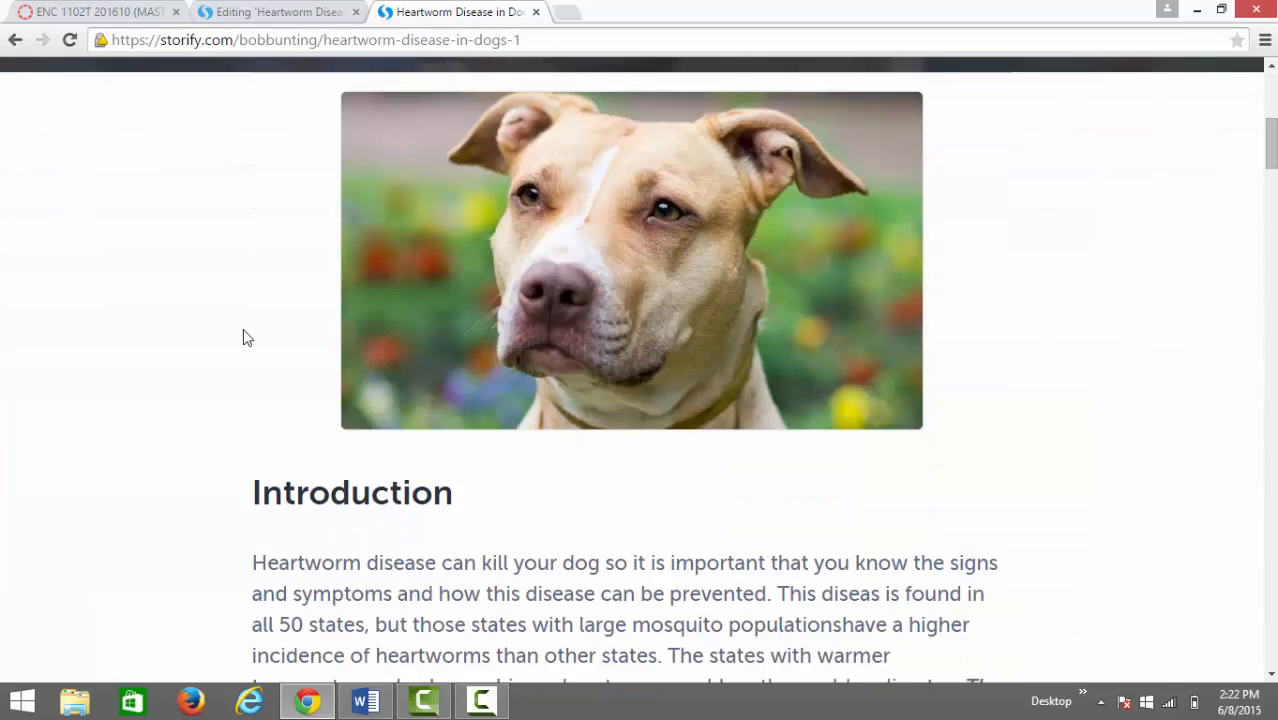
scroll(243, 337, down, 15)
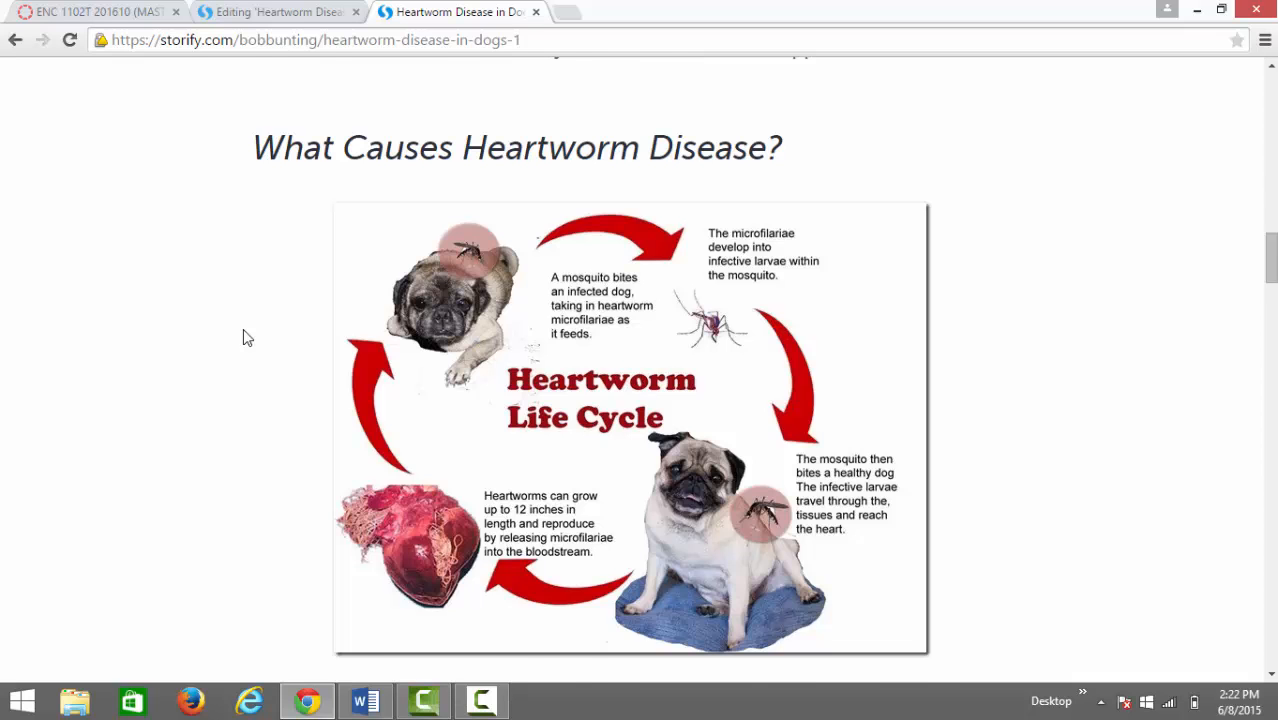
scroll(247, 337, up, 18)
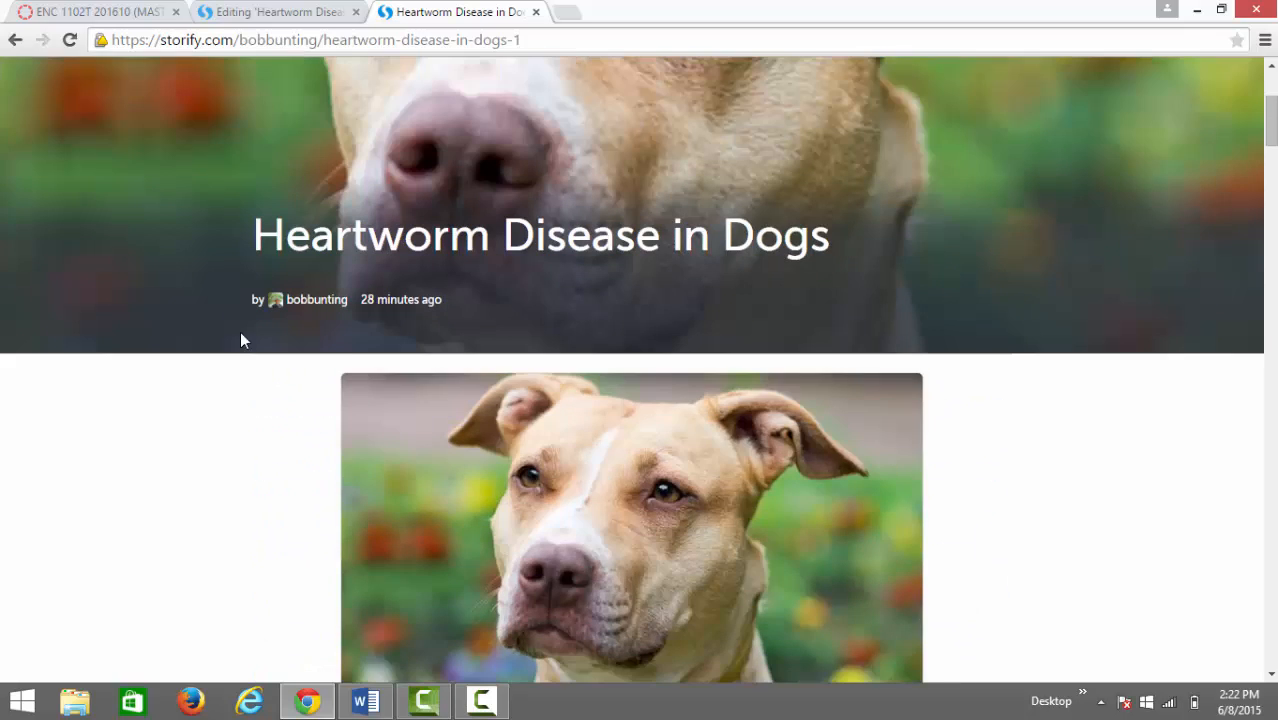
scroll(240, 341, up, 3)
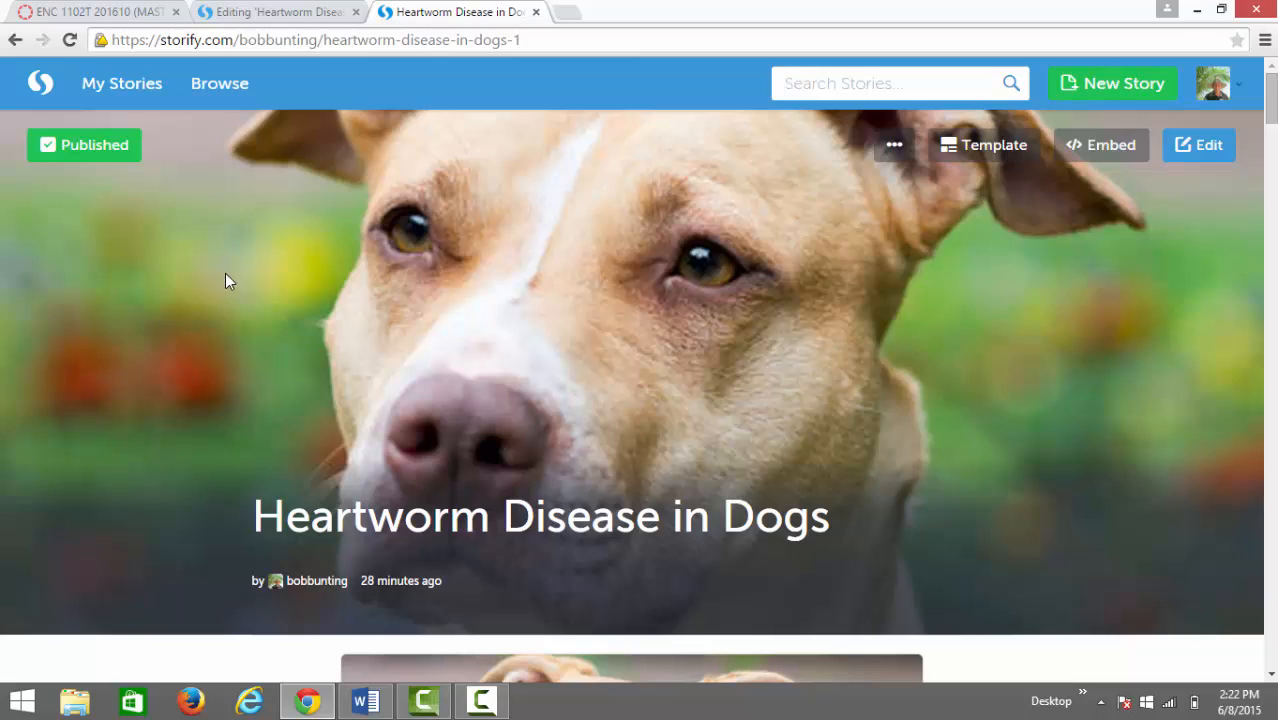